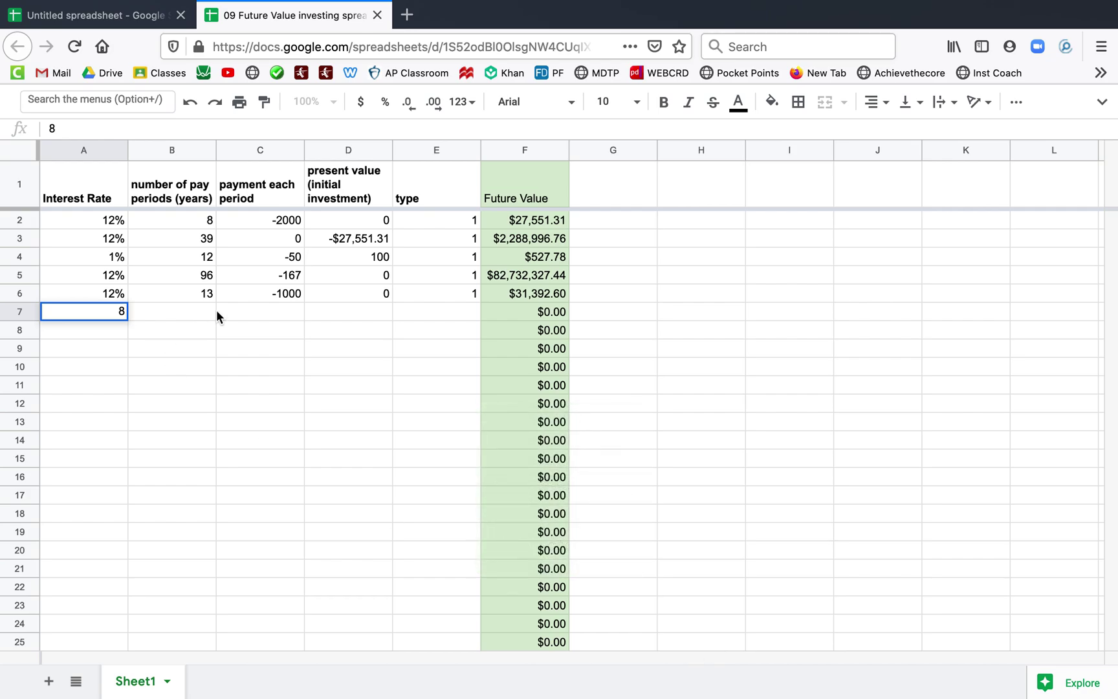
Step: Delete the stray 8 from cell A7, leaving it empty
key("BackSpace")
key("Escape")
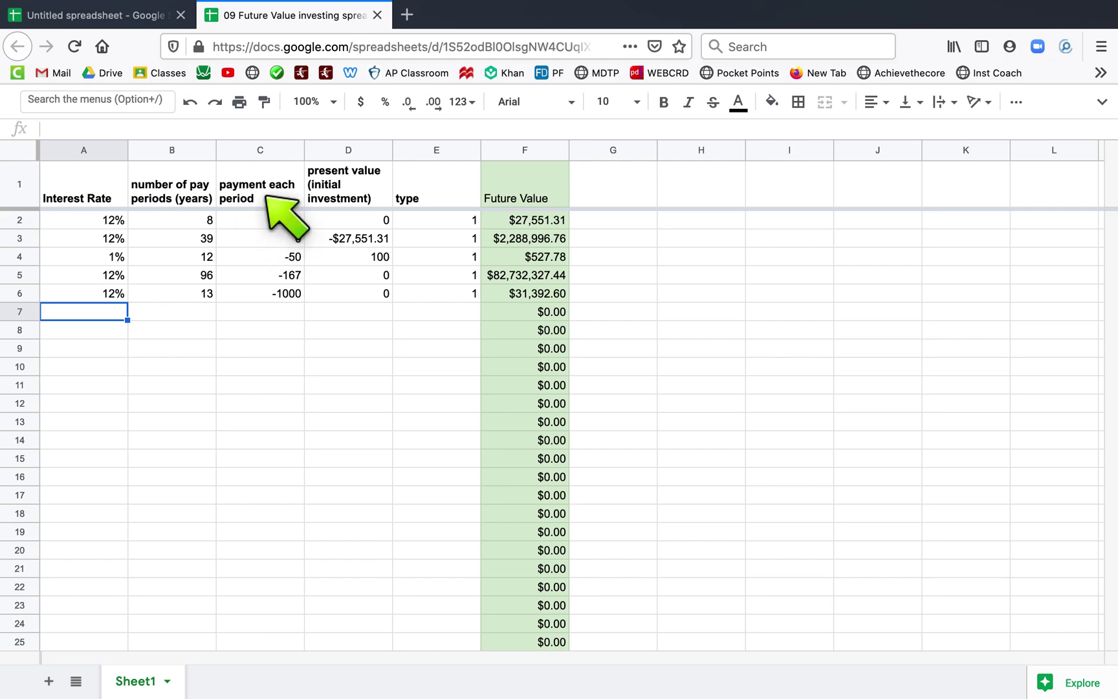
Step: Append ' (per year)' to the 'payment each period' header in C1
left_click(264, 199)
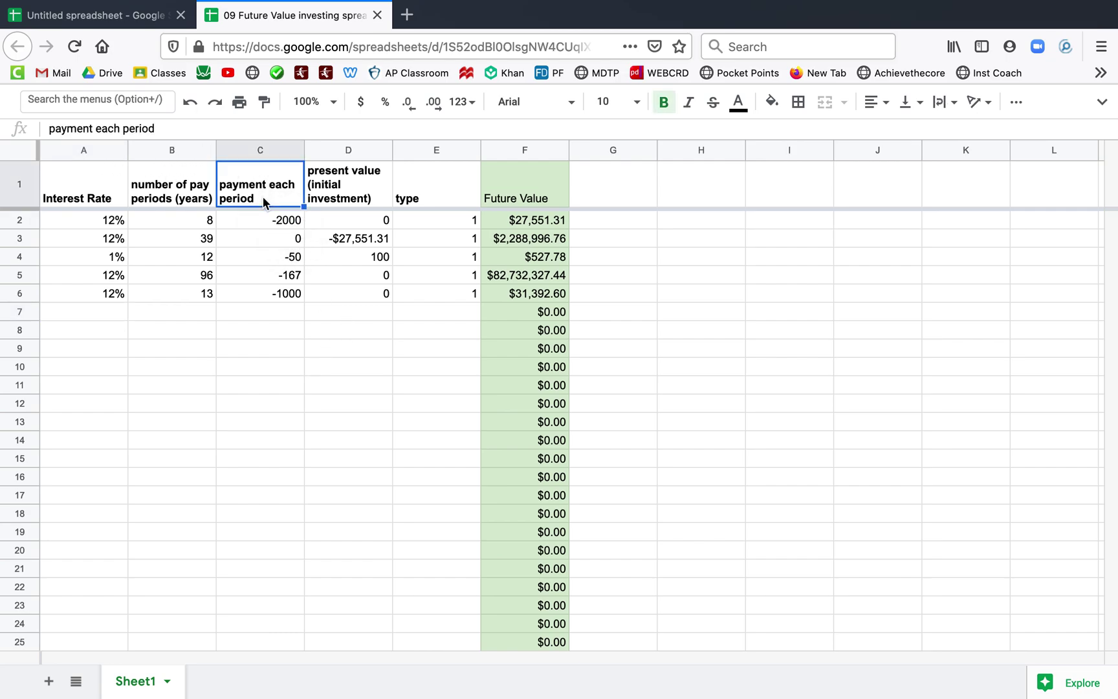
double_click(262, 198)
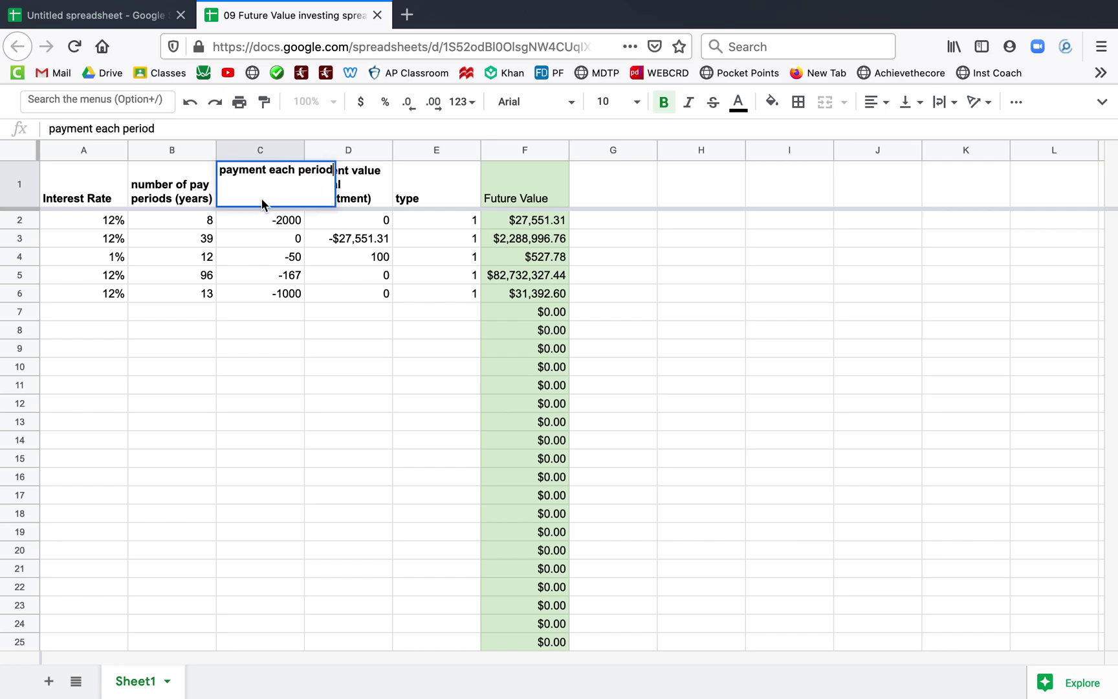
type("(per year)")
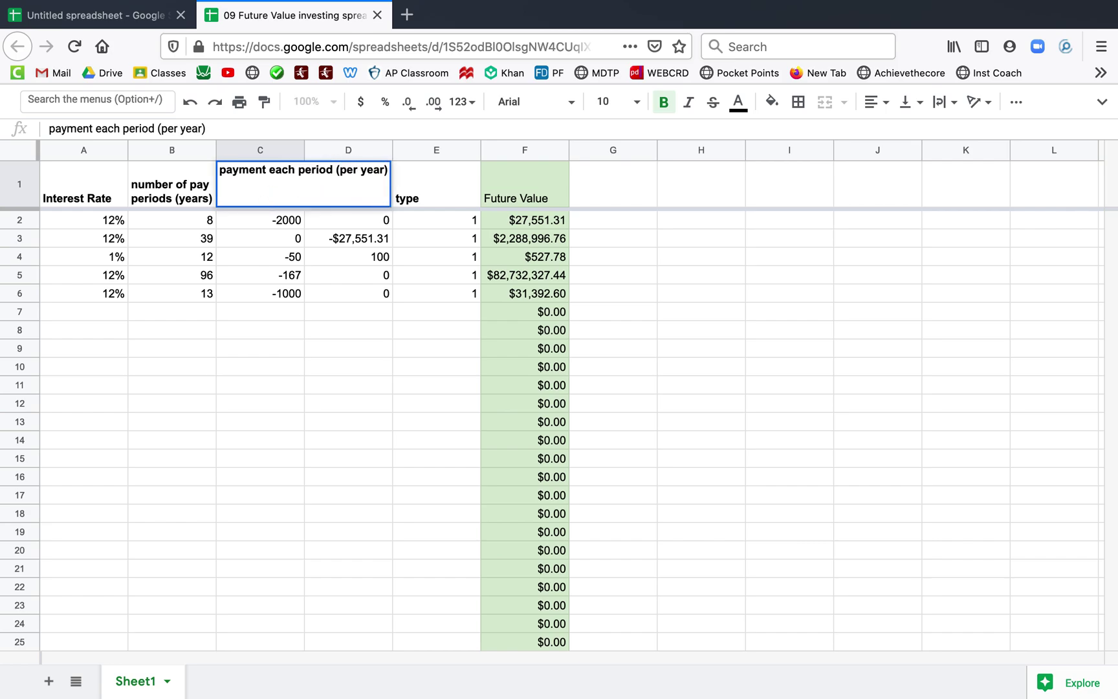
key("Return")
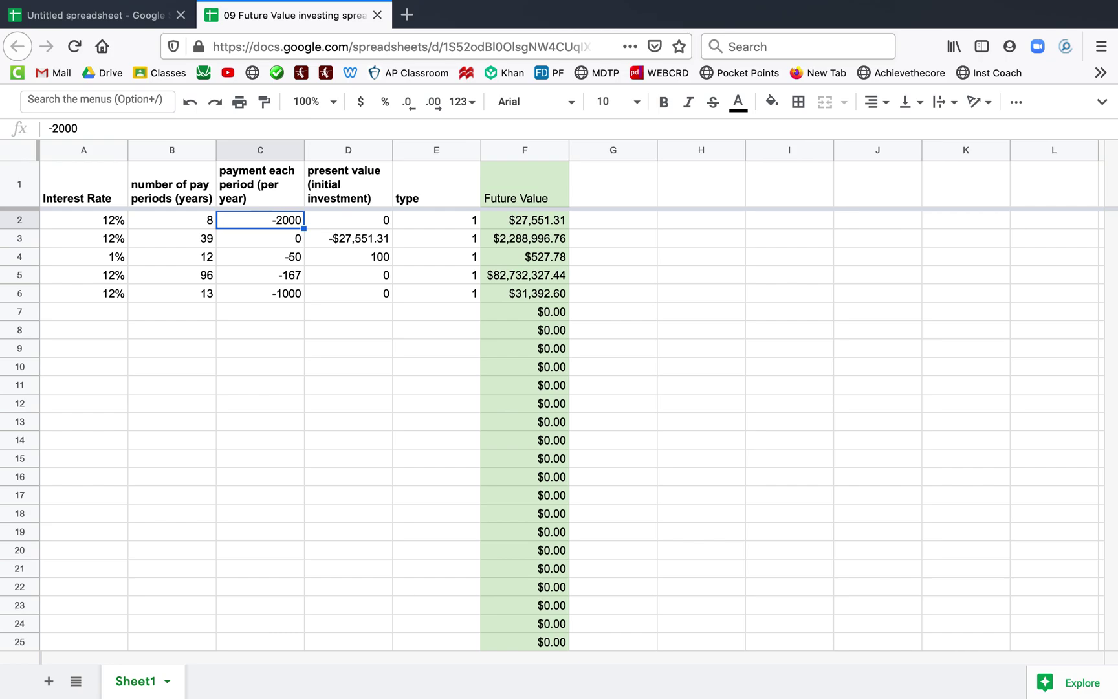
left_click(348, 220)
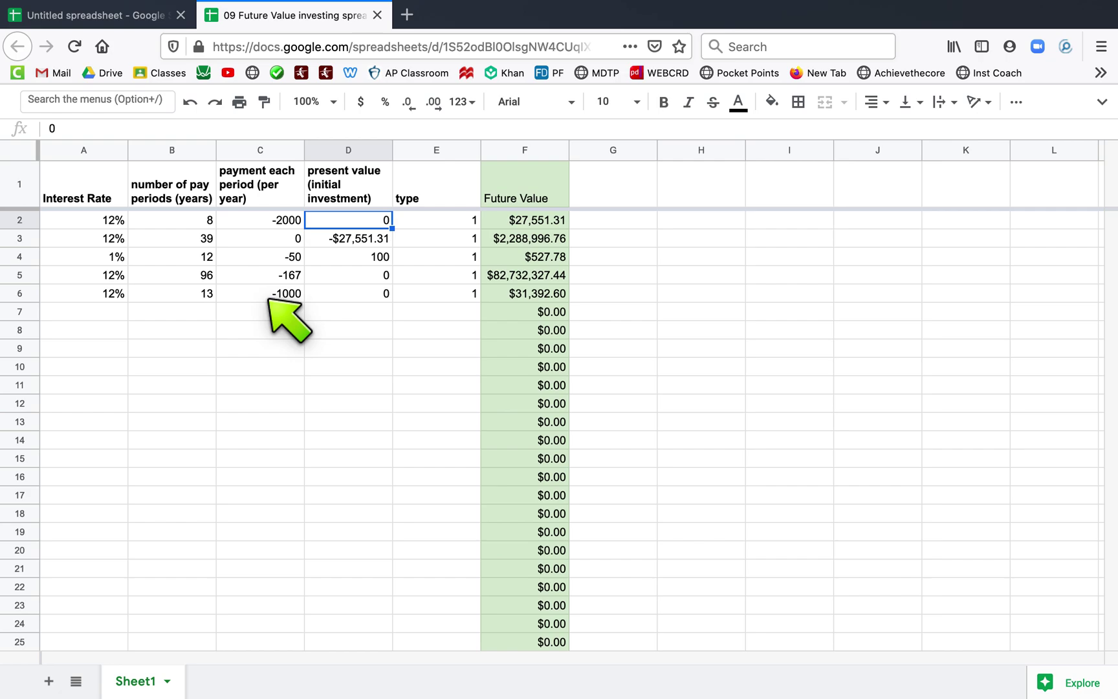
left_click(624, 293)
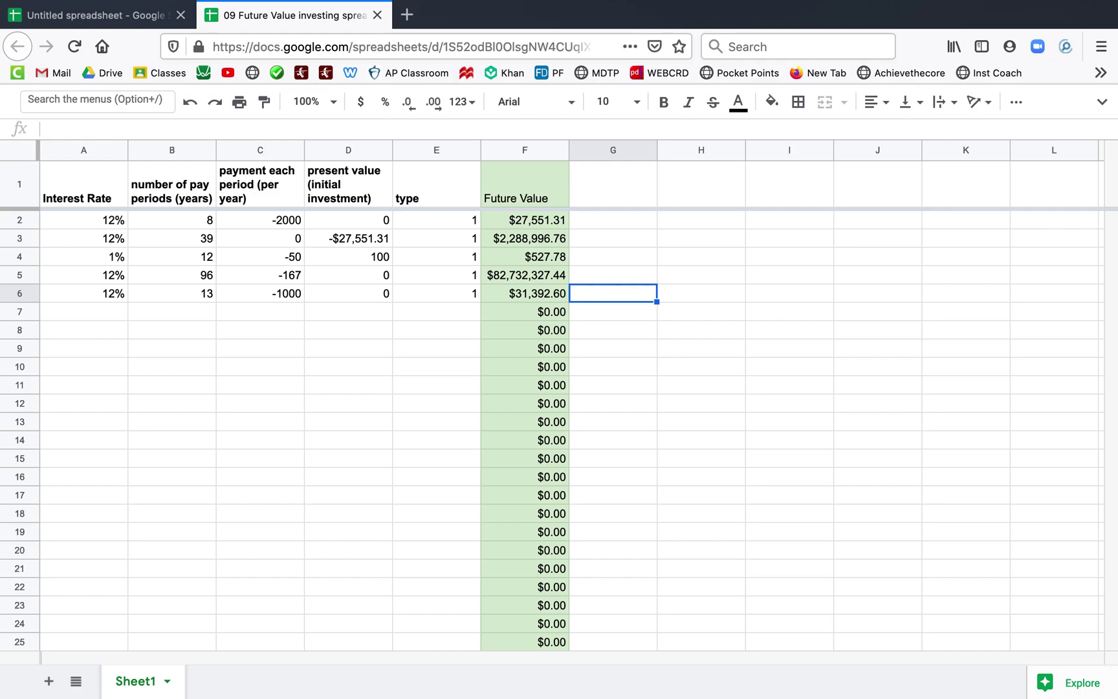
Step: Start a PRODUCT formula in G6 that references C6 and B6
type("=")
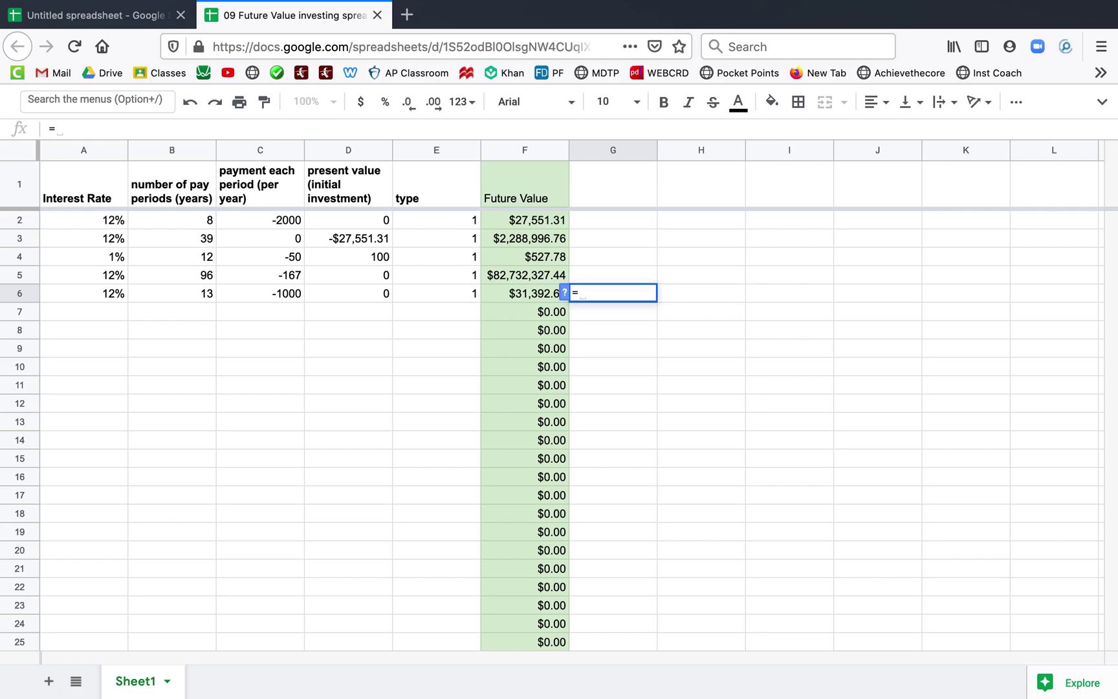
type("prdoc")
key("BackSpace")
key("BackSpace")
key("BackSpace")
type("o")
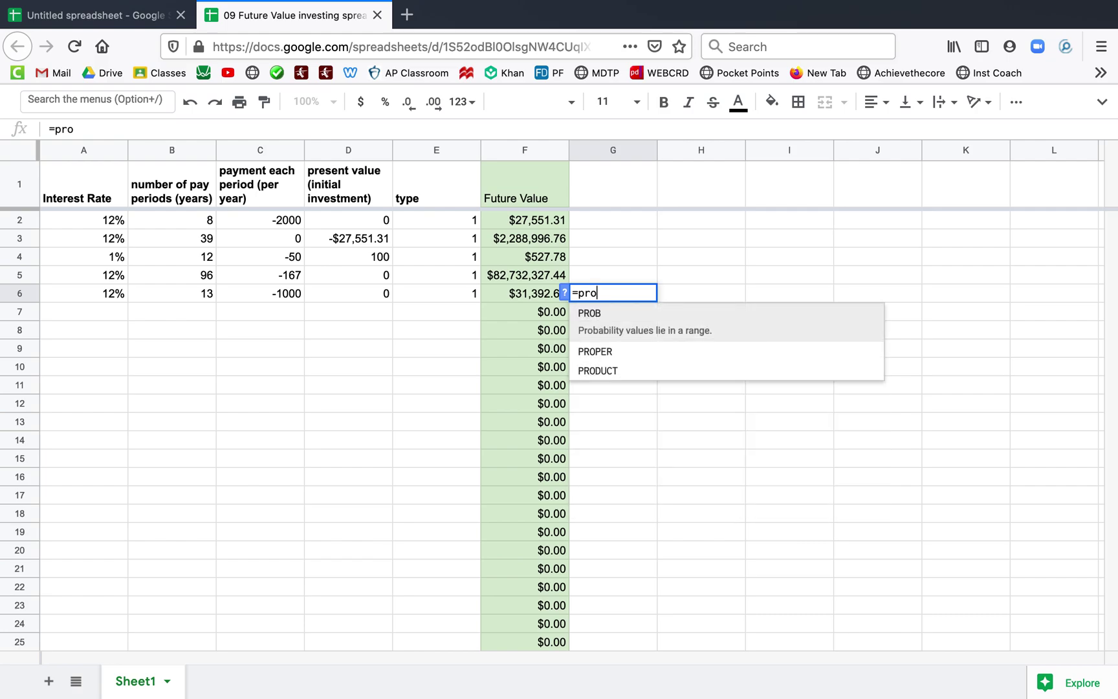
type("duct(")
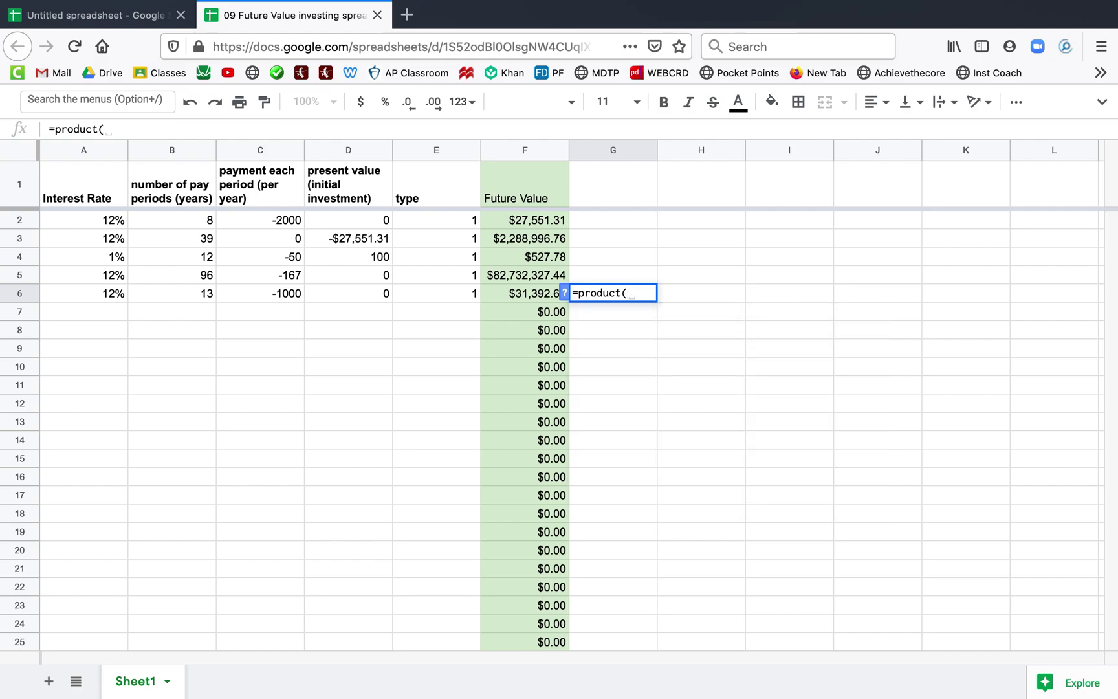
left_click(255, 296)
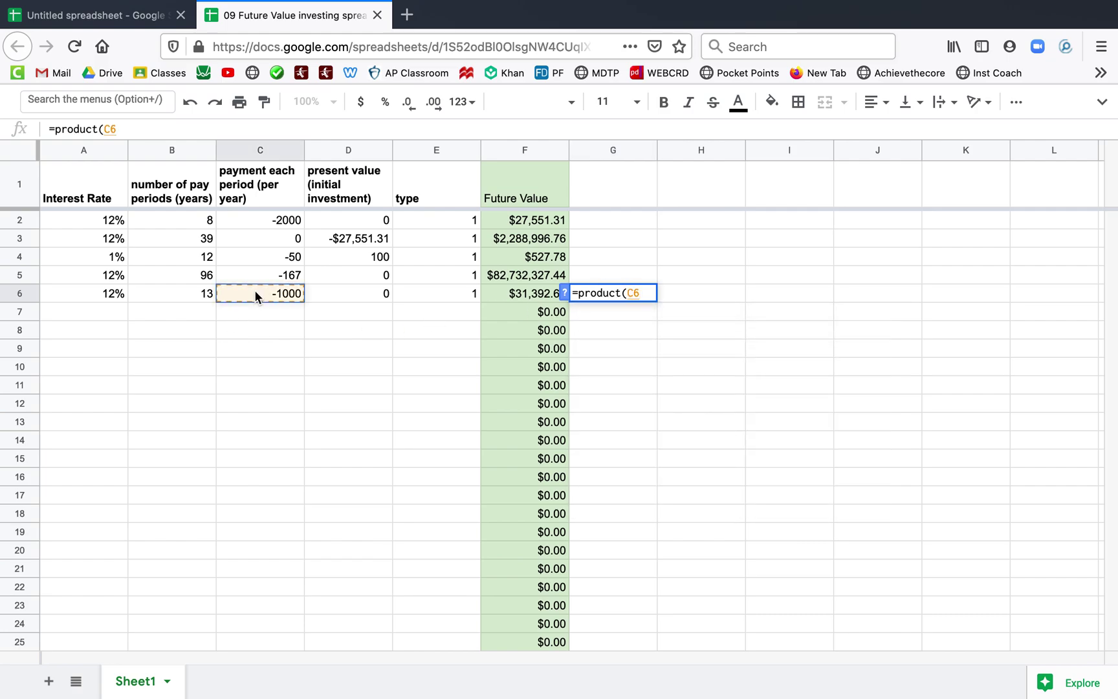
type(",")
left_click(195, 292)
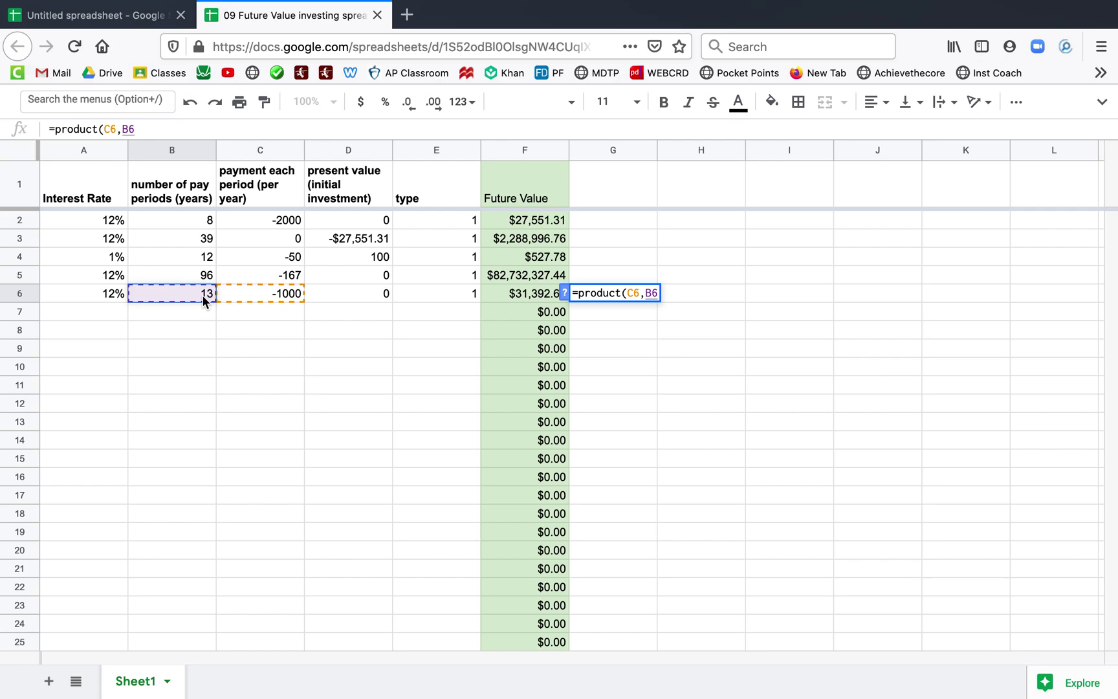
Step: Negate C6 and close the formula so G6 reads =product(-C6,B6), showing 13000
key("Left")
key("Right")
left_click(632, 294)
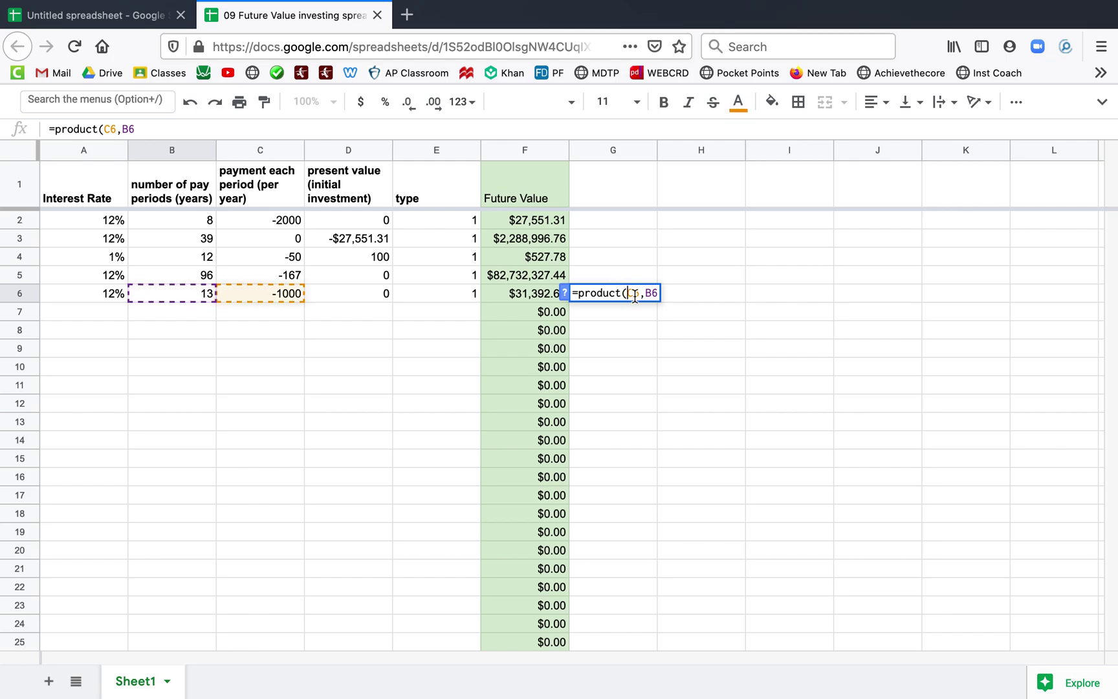
type("-")
left_click(657, 293)
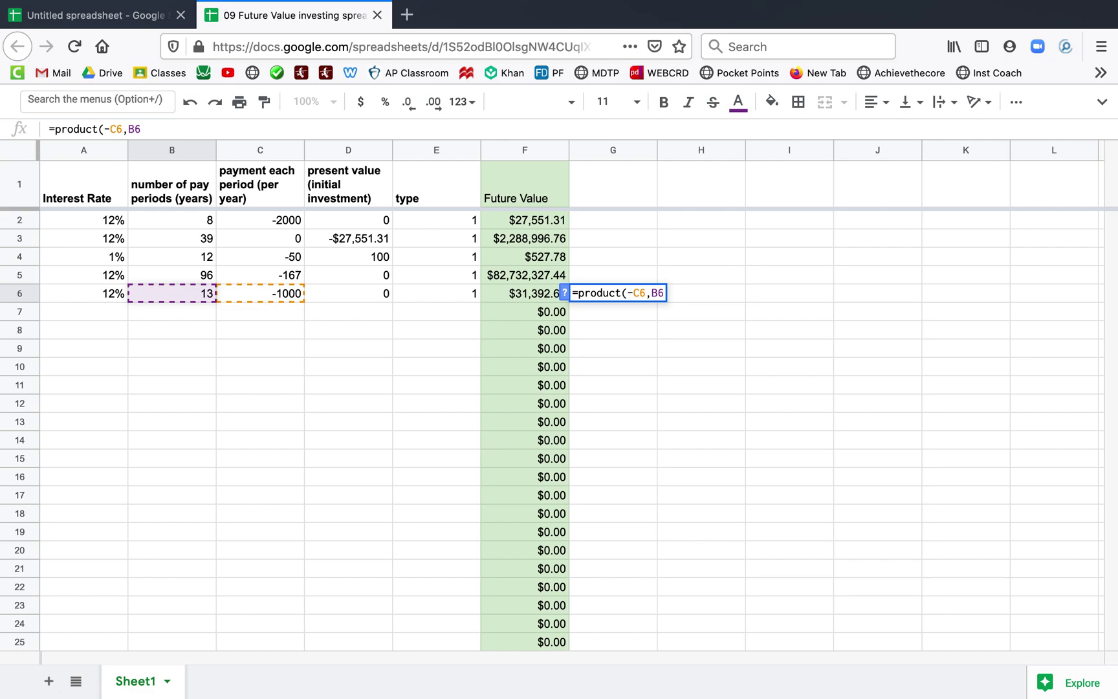
type(")")
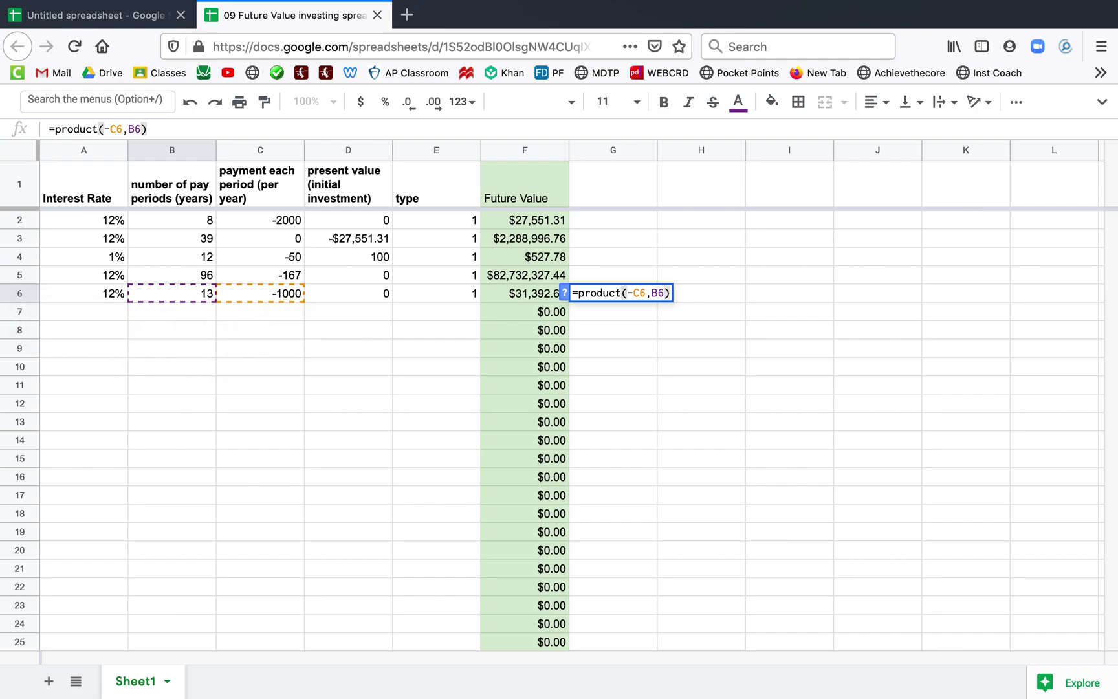
key("Return")
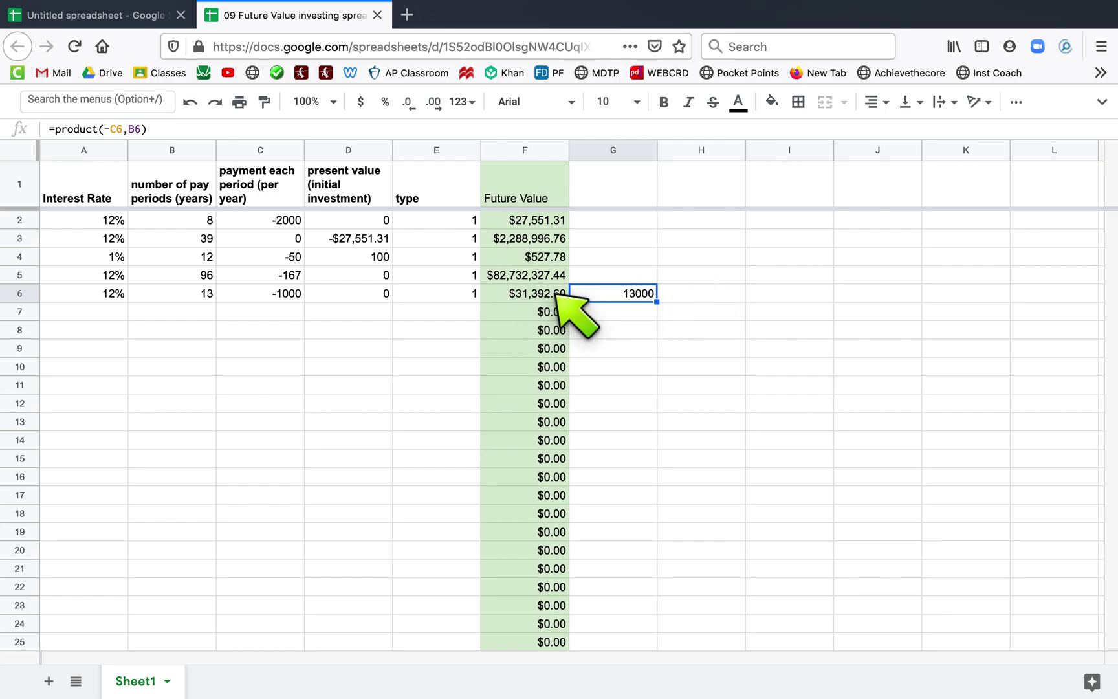
left_click(687, 297)
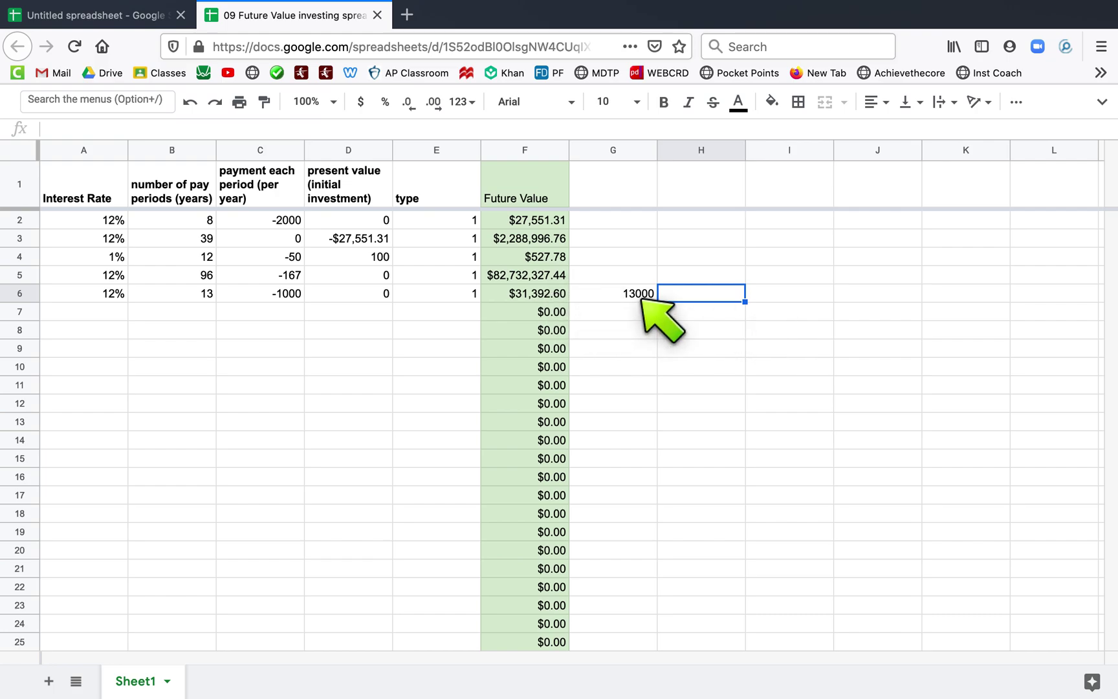
Step: Begin a SUM formula in H6 with future value F6 as its first argument
type("=")
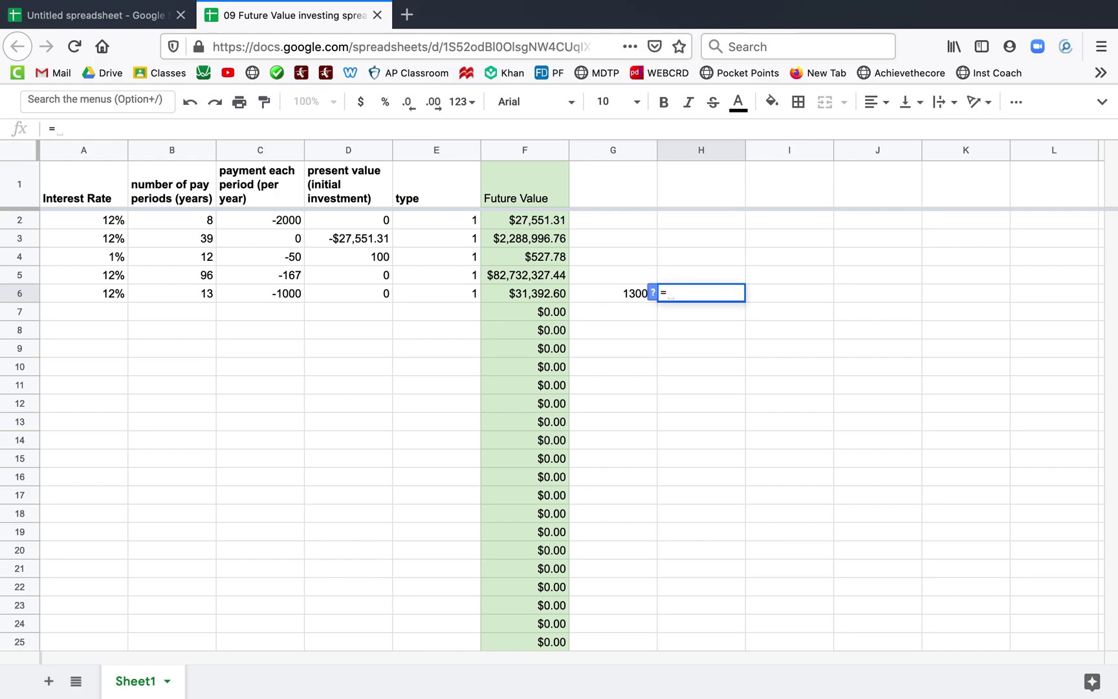
type("sum(")
left_click(550, 297)
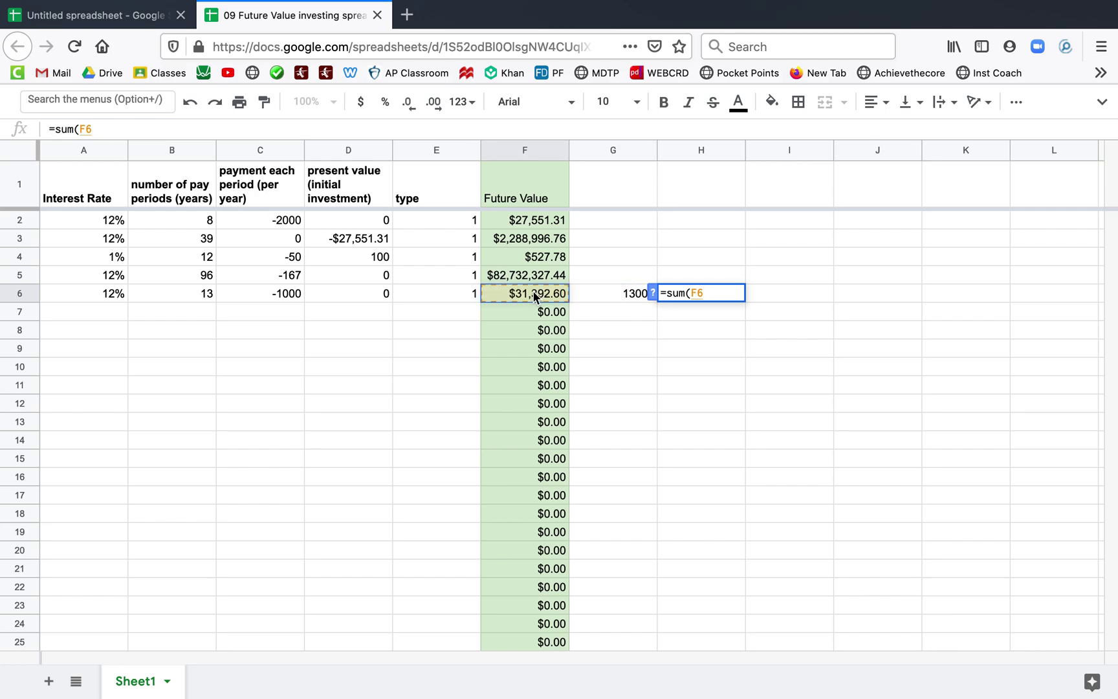
type(",")
left_click(588, 296)
key("BackSpace")
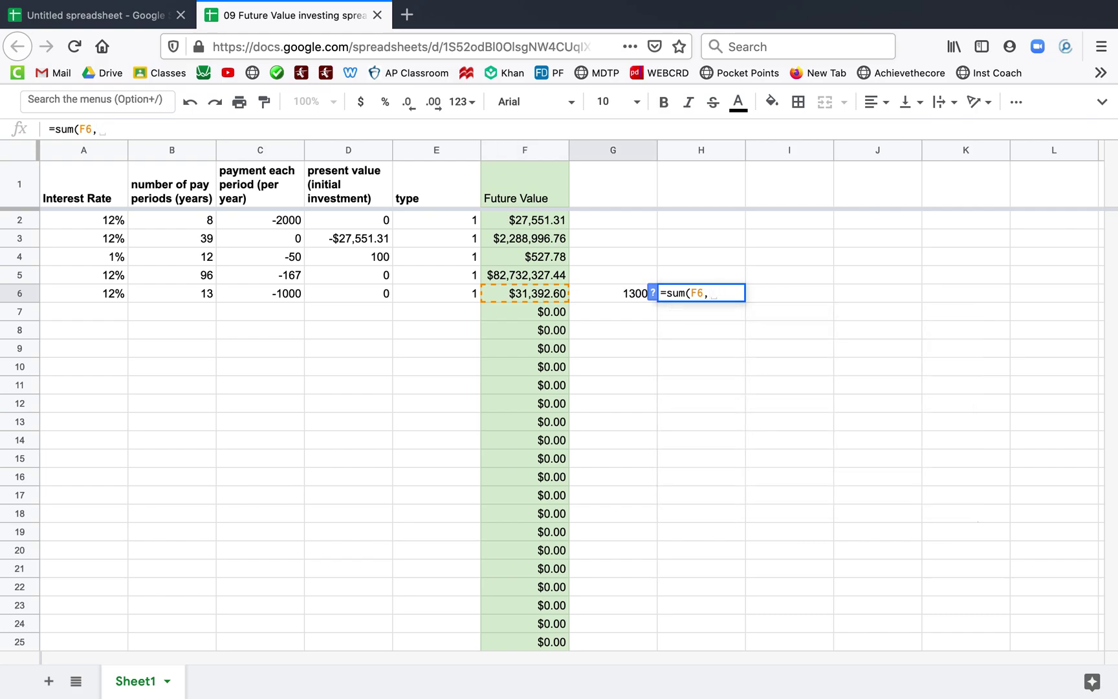
left_click(613, 150)
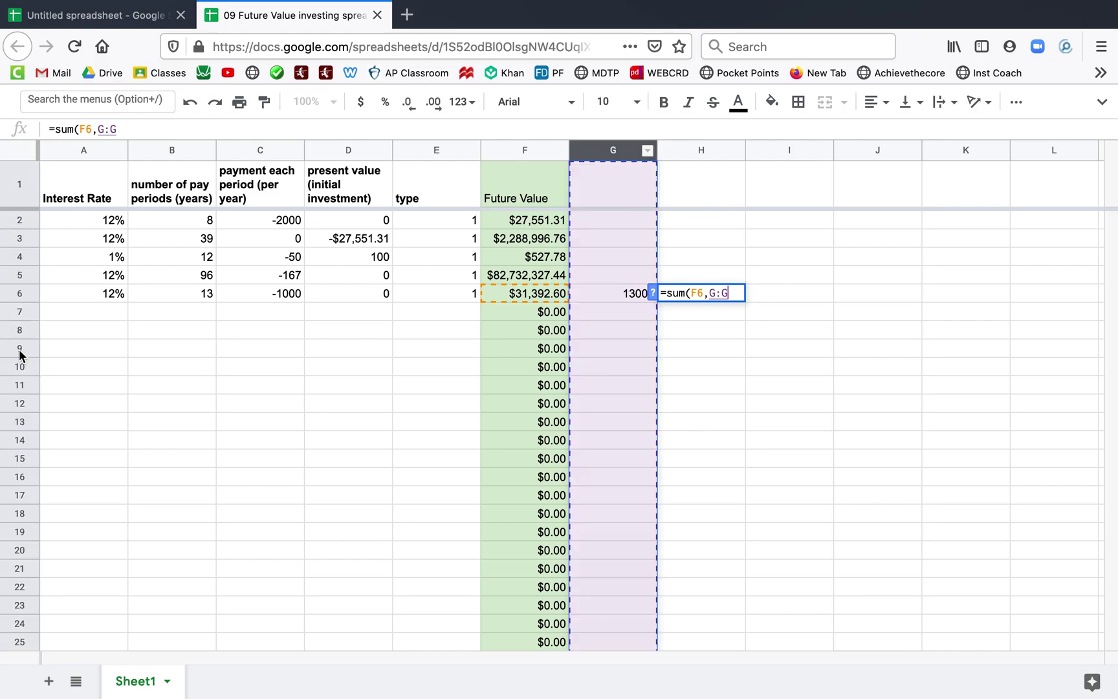
left_click(24, 295)
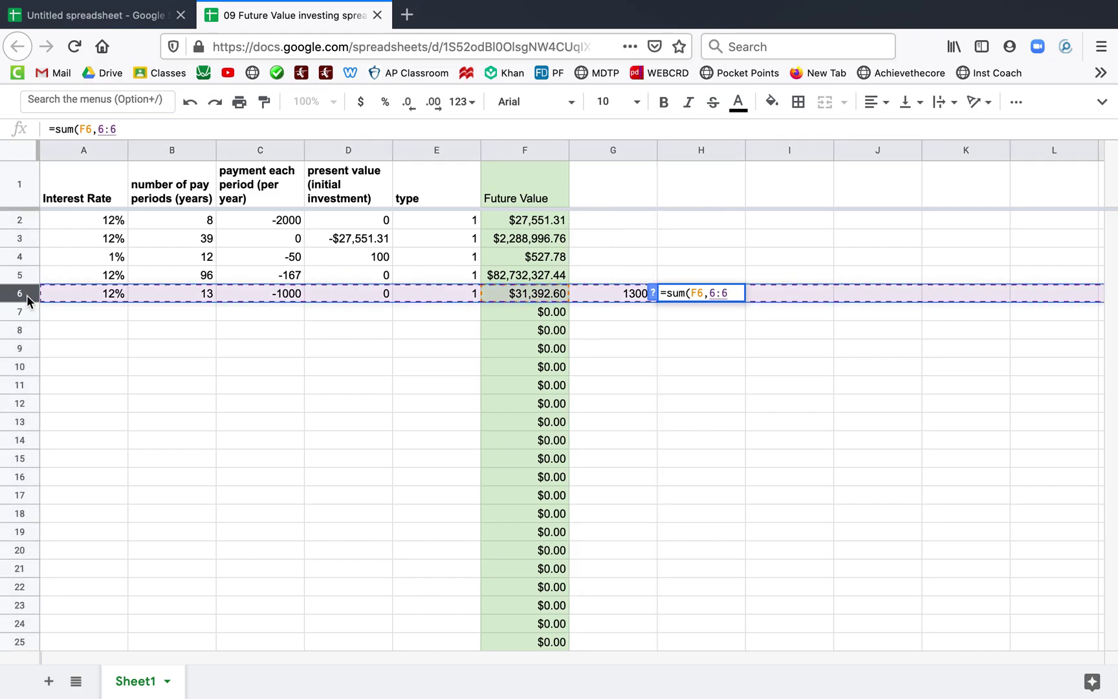
key("BackSpace")
key("BackSpace")
key("BackSpace")
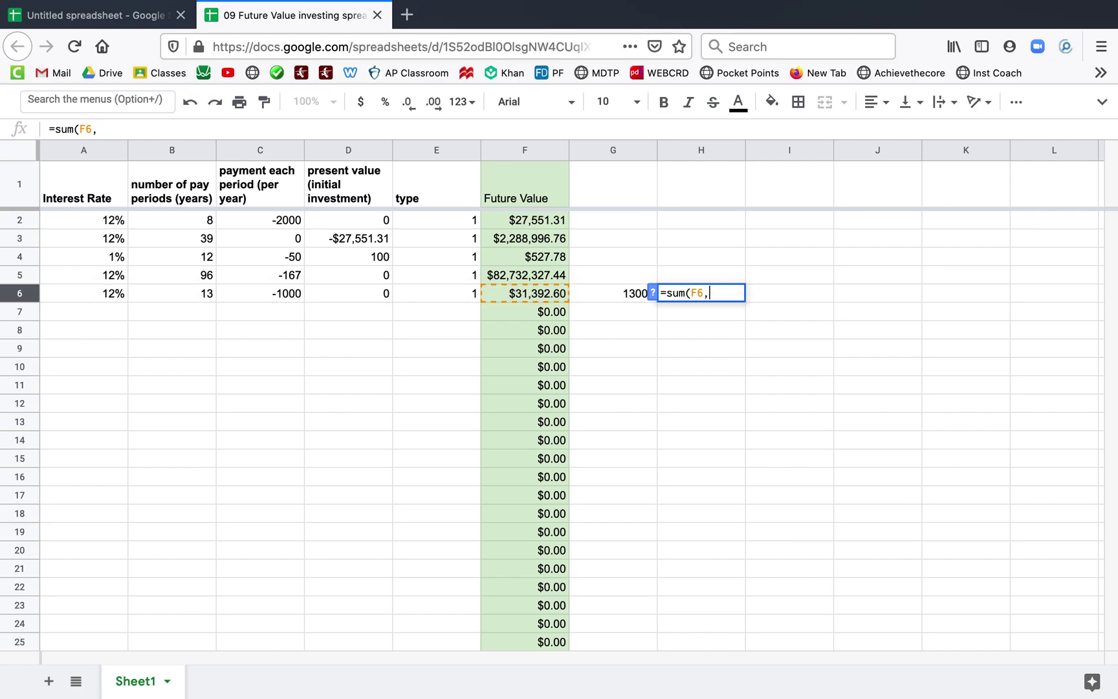
Step: Finish H6 as =sum(F6,-G6), showing $18,392.60, and check the G6 and H6 formulas
type("G")
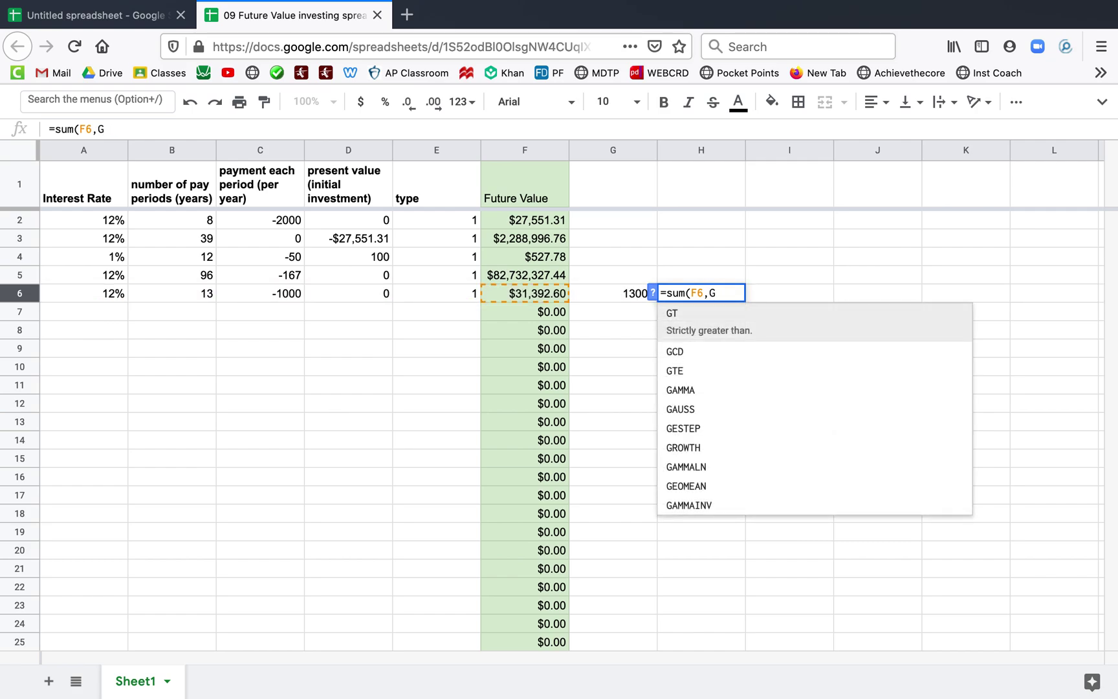
type("6)")
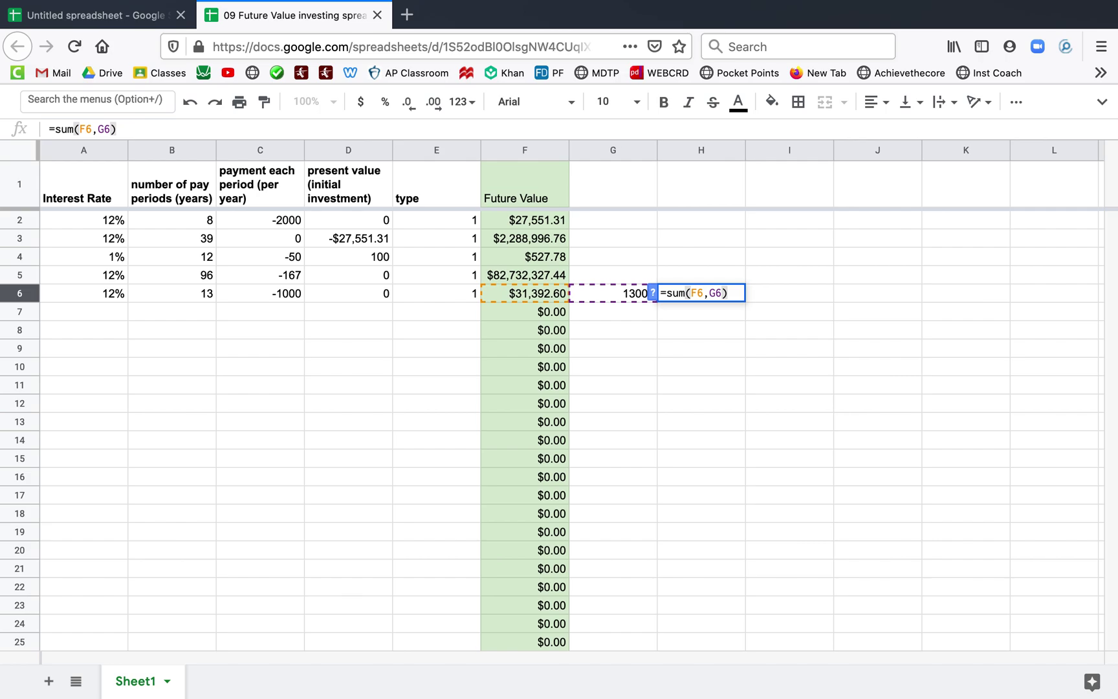
key("Left")
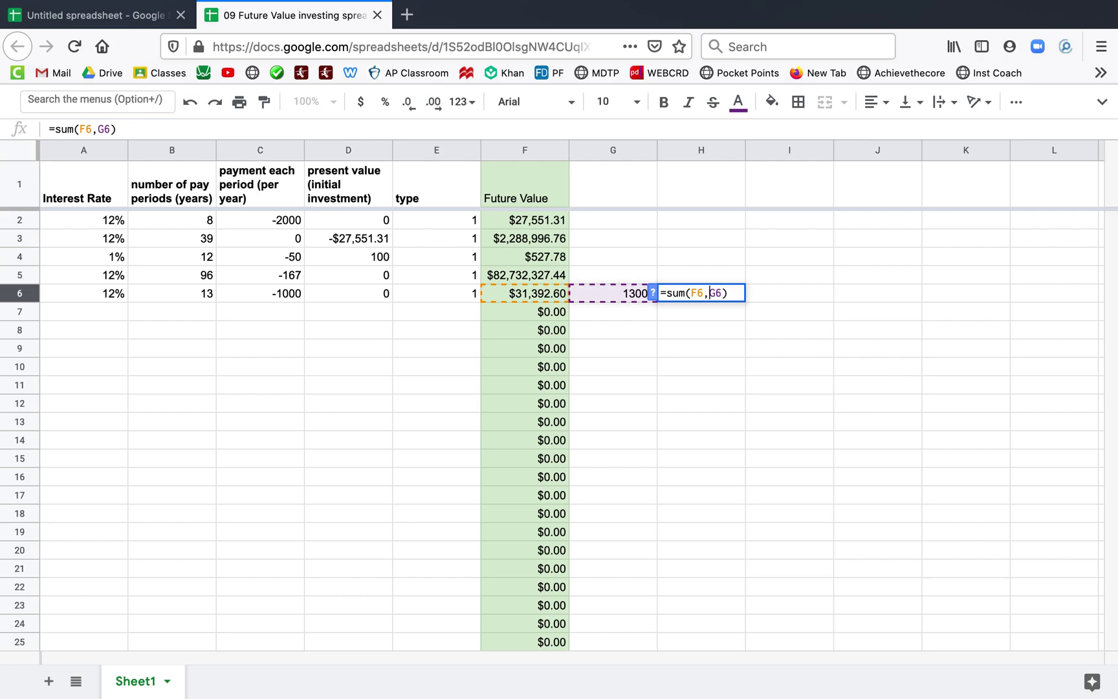
type("-")
key("Return")
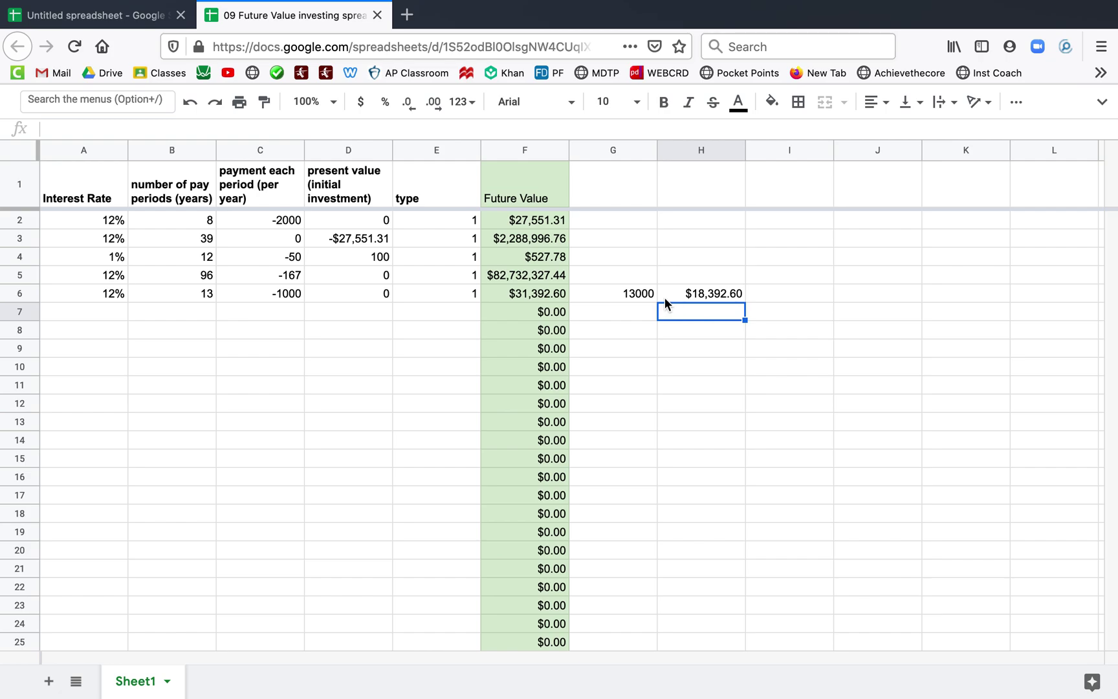
left_click(622, 292)
left_click(701, 291)
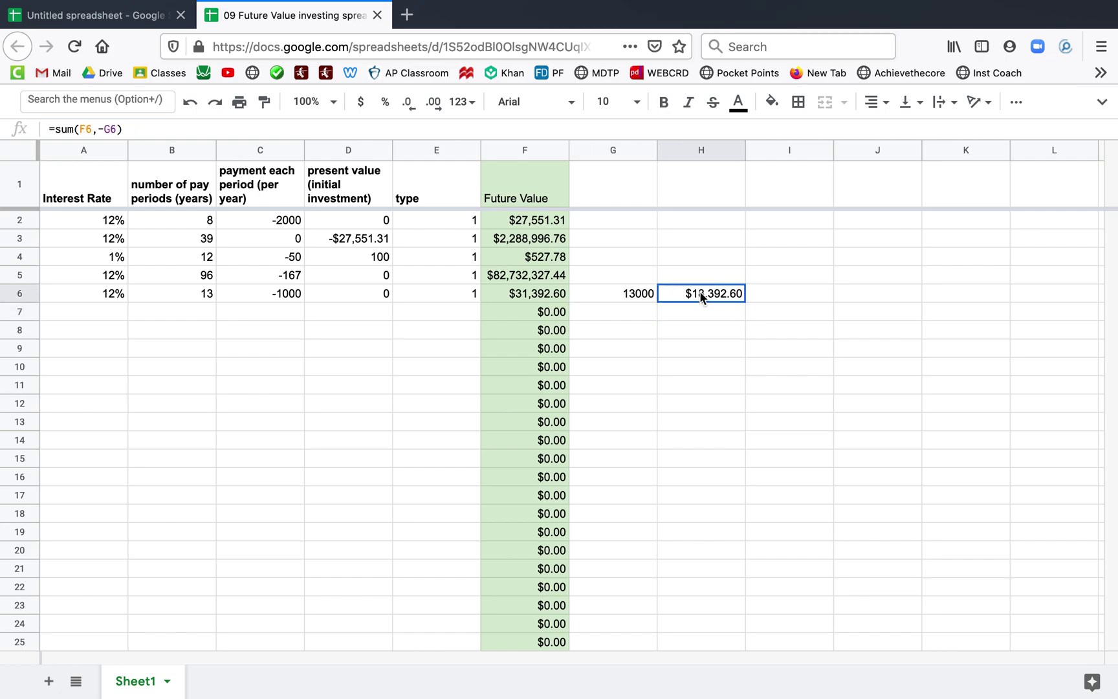
Step: Enter headers 'Actual amount invested' in G1 and 'Amount of interest earned' in H1
left_click(623, 189)
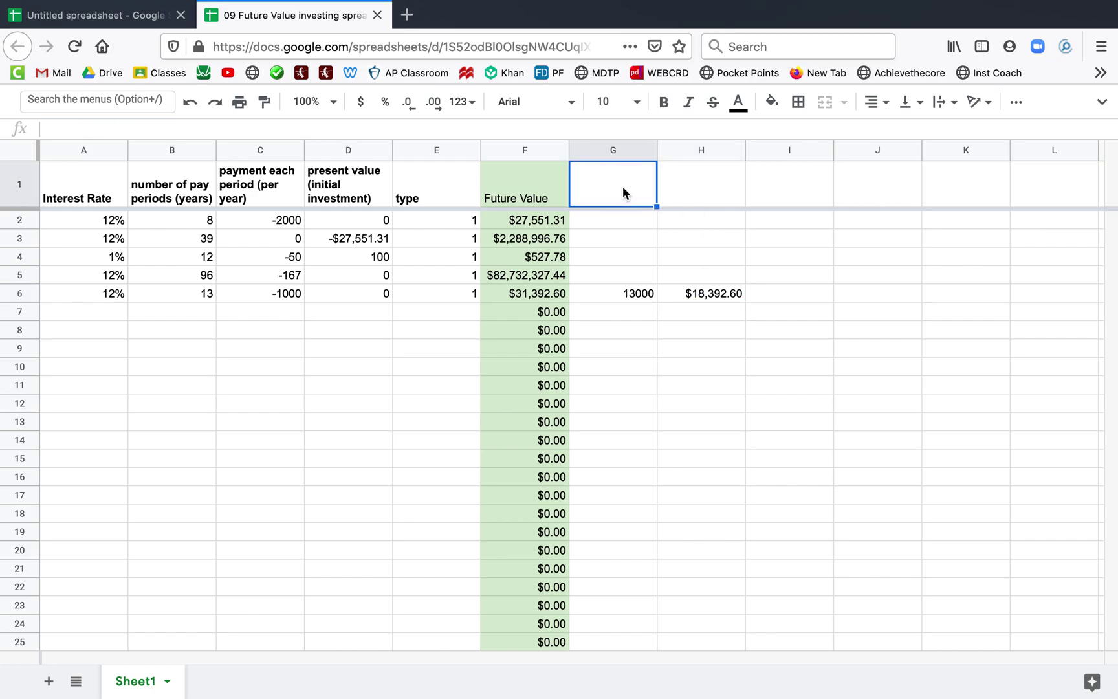
type("Actu")
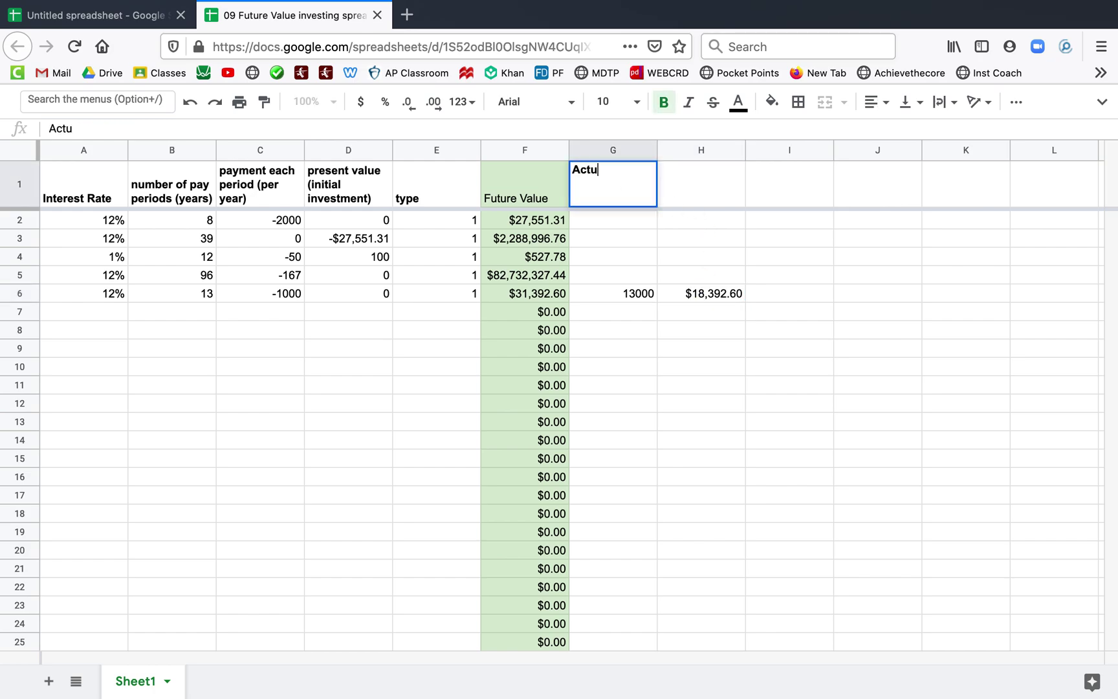
type("al amount invested")
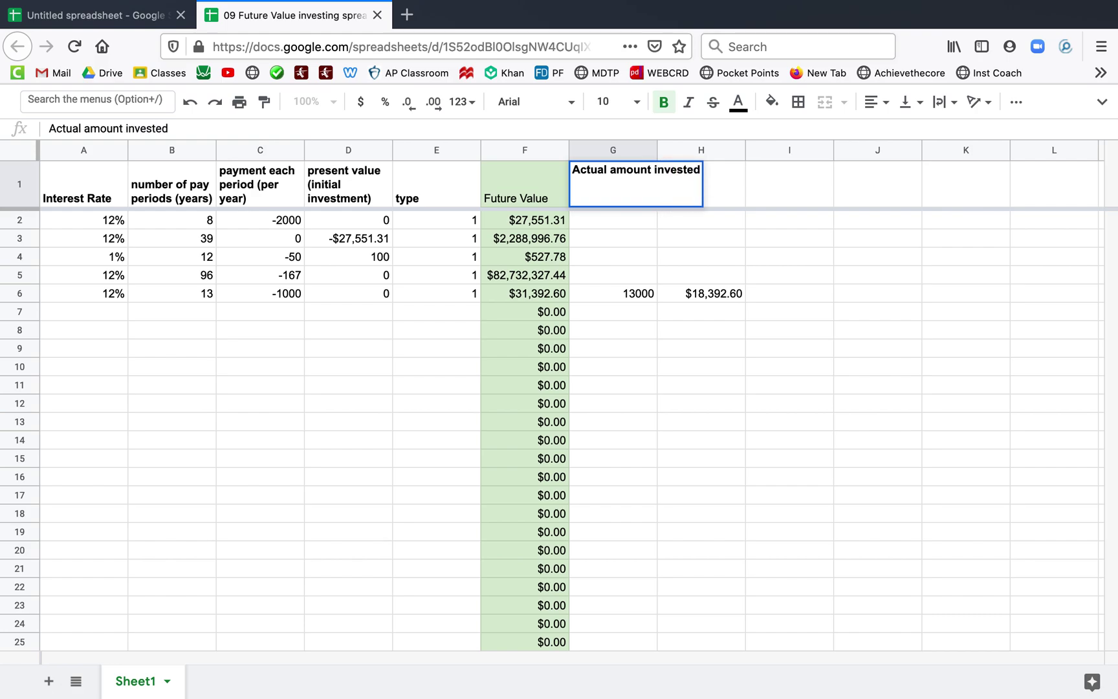
key("Tab")
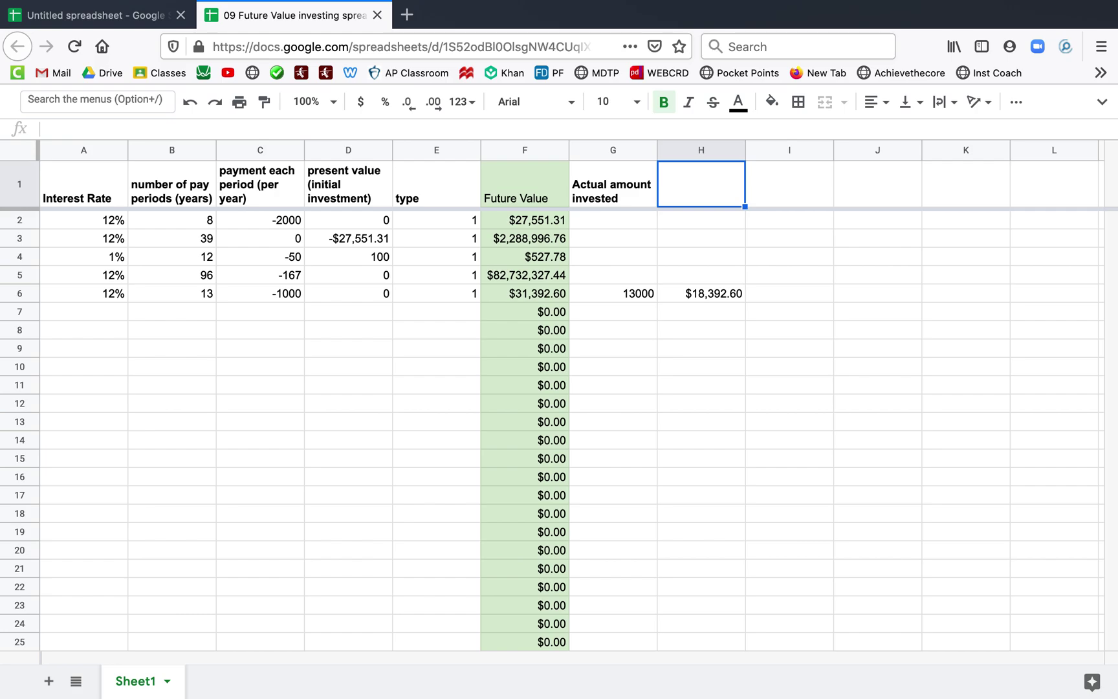
type("Amount of in")
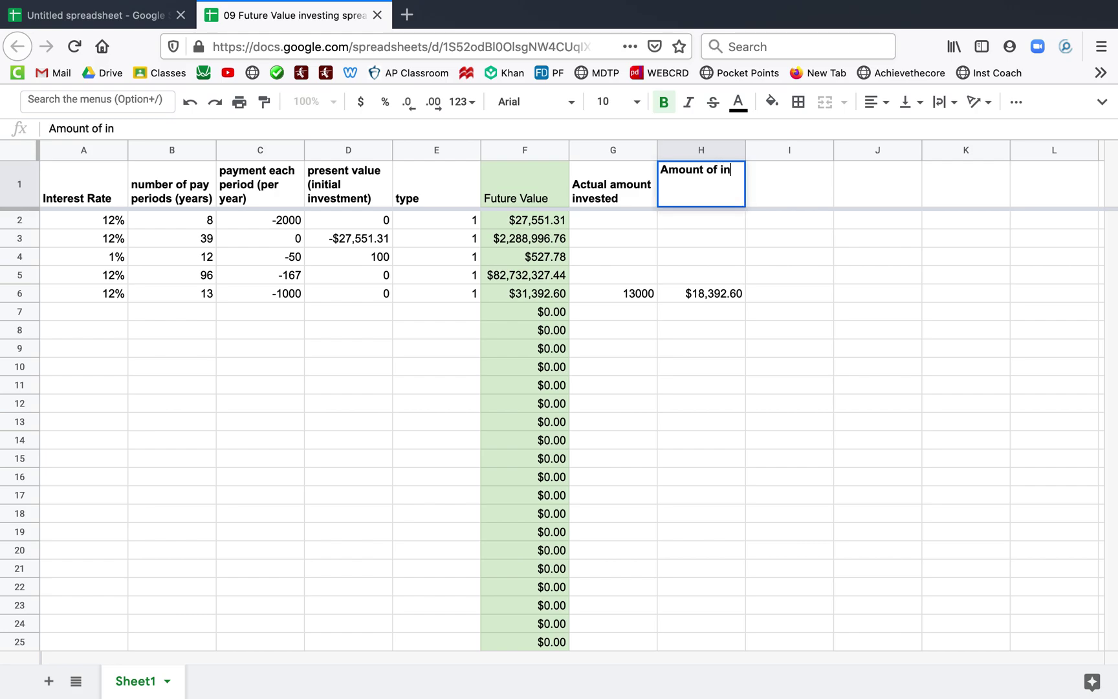
type("terest earne")
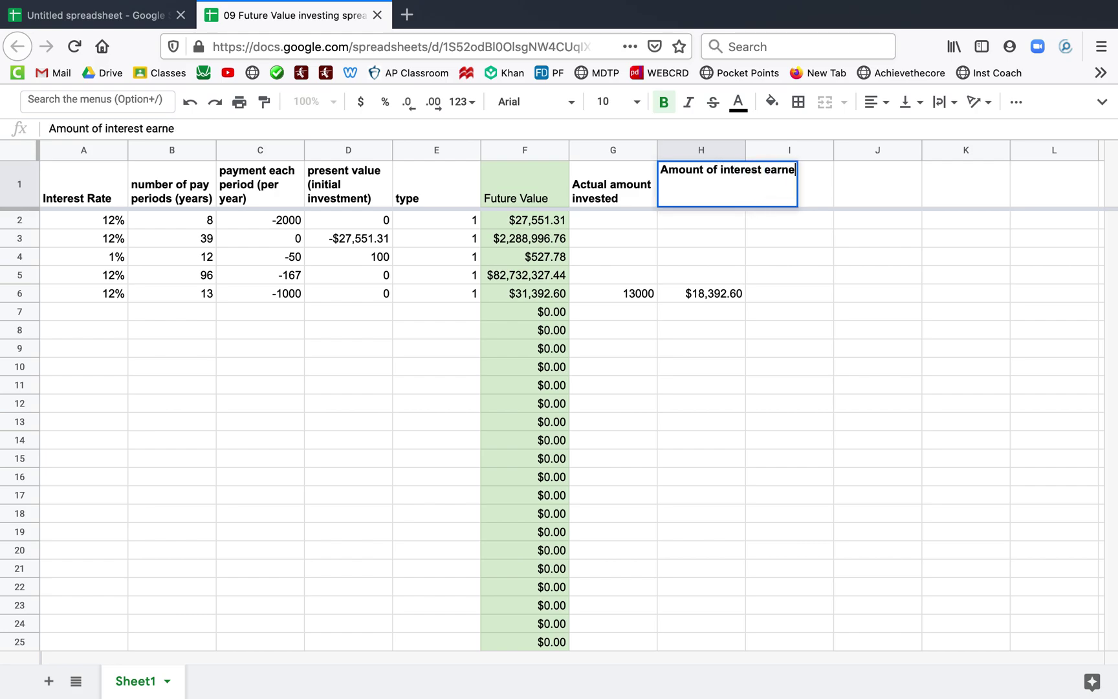
type("d.")
key("BackSpace")
key("Return")
Step: Paste G6's product formula into G2:G25, giving 16000, 0, 600 and 16032 for rows 2–5
left_click(613, 293)
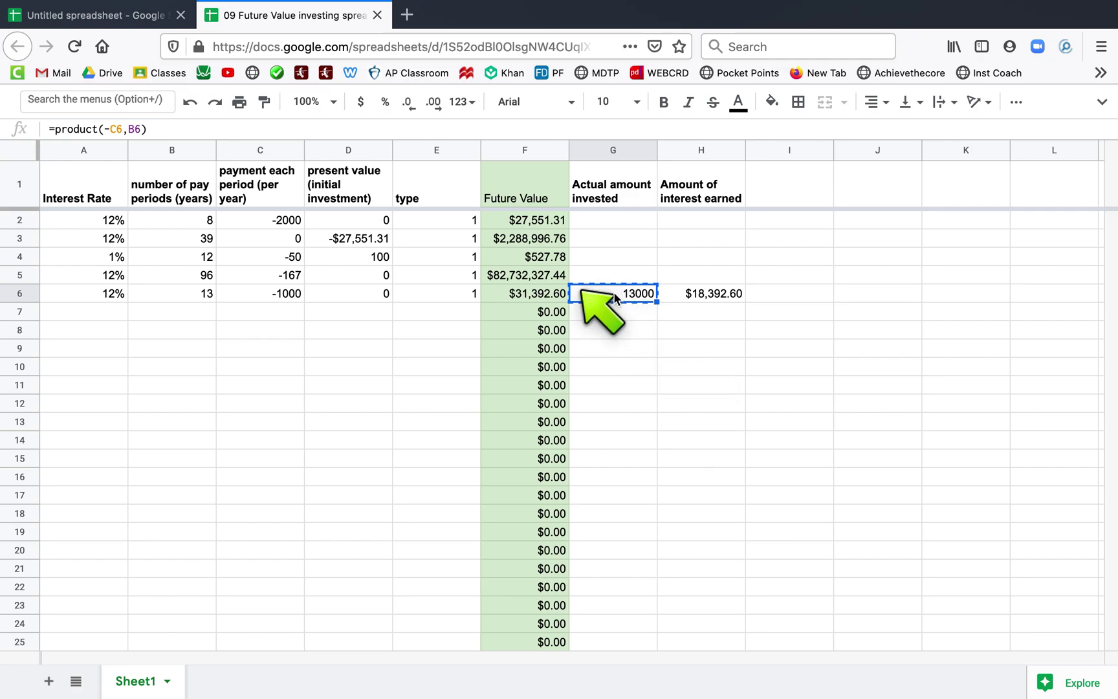
key("Up")
key("Up")
key("Up")
key("Up")
key("Up")
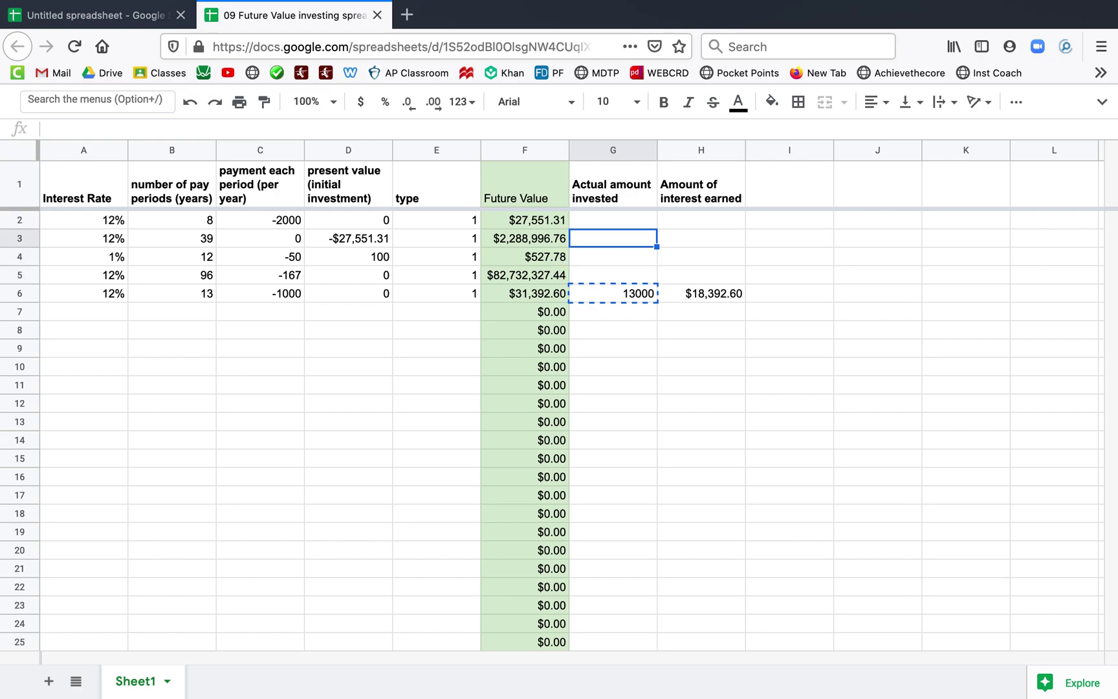
left_click(615, 145)
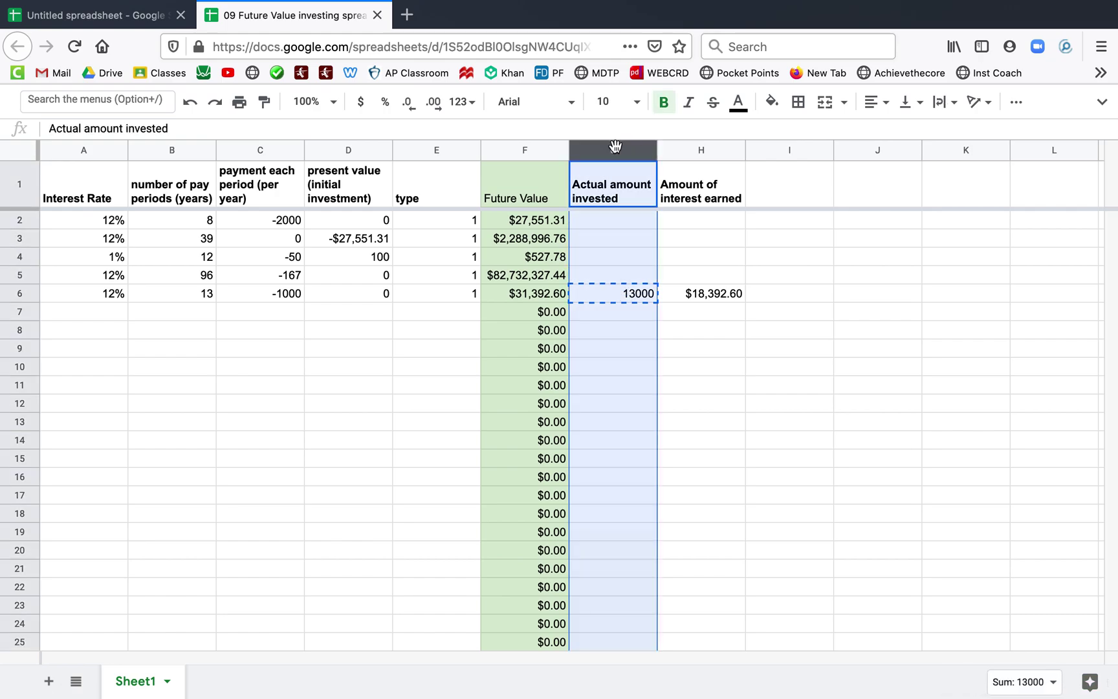
key("Down")
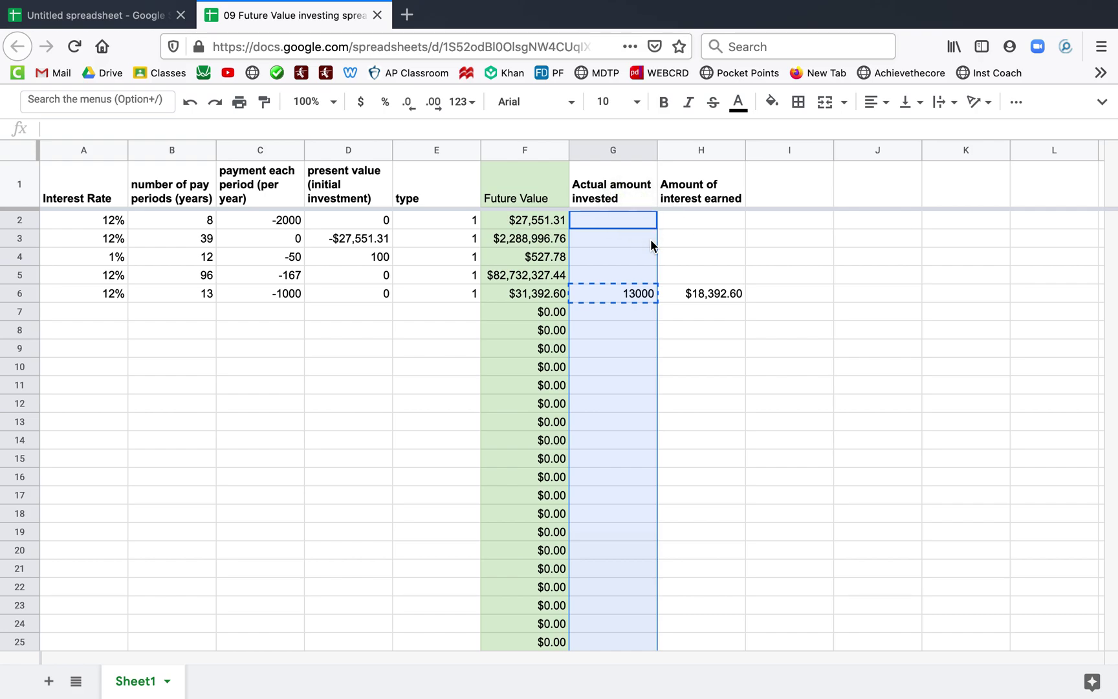
type("=product(-C2,B2)")
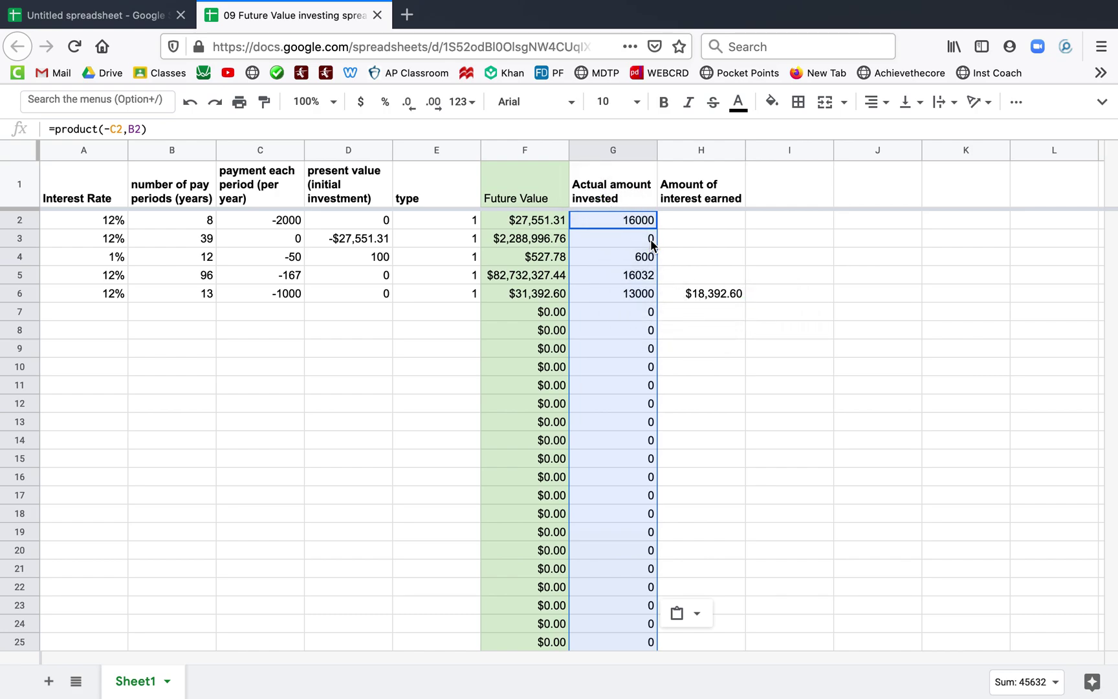
Step: Paste H6's interest formula into H2:H25, giving $11,551.31 in row 2 and -$72.22 in row 4
left_click(518, 172)
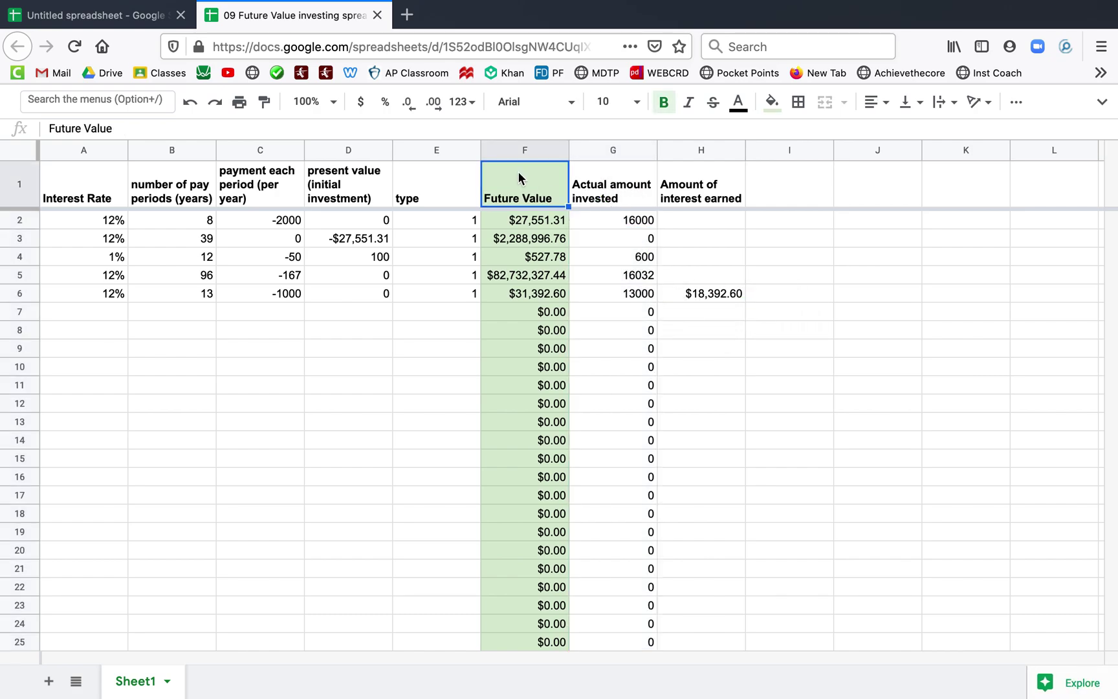
left_click(701, 219)
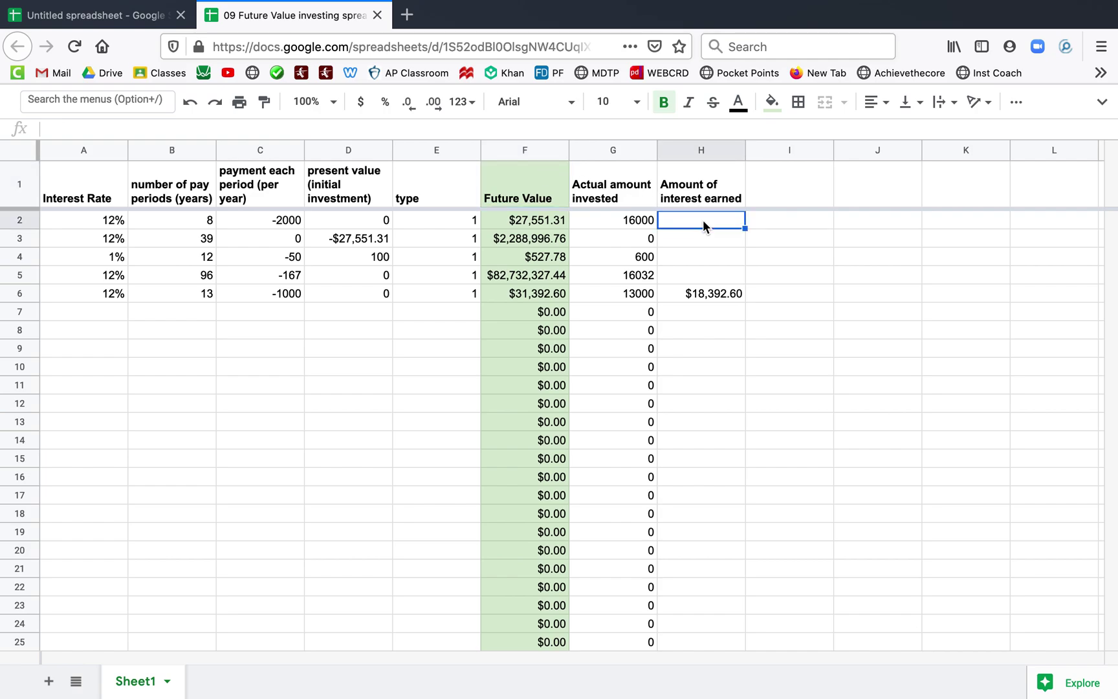
left_click(696, 298)
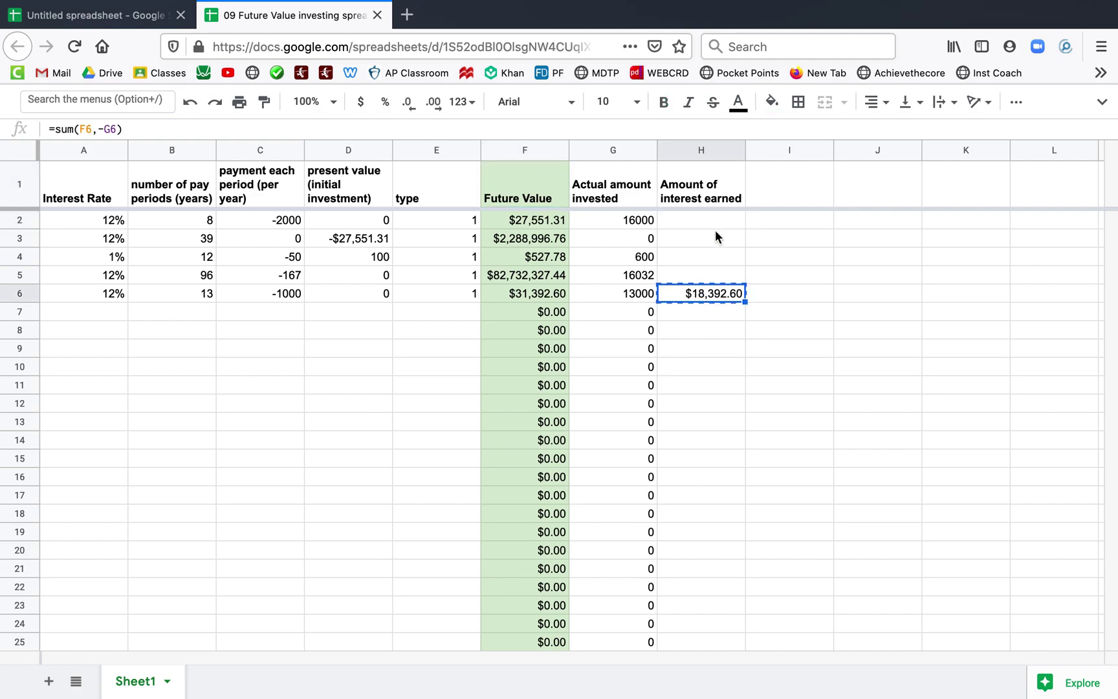
left_click(702, 152)
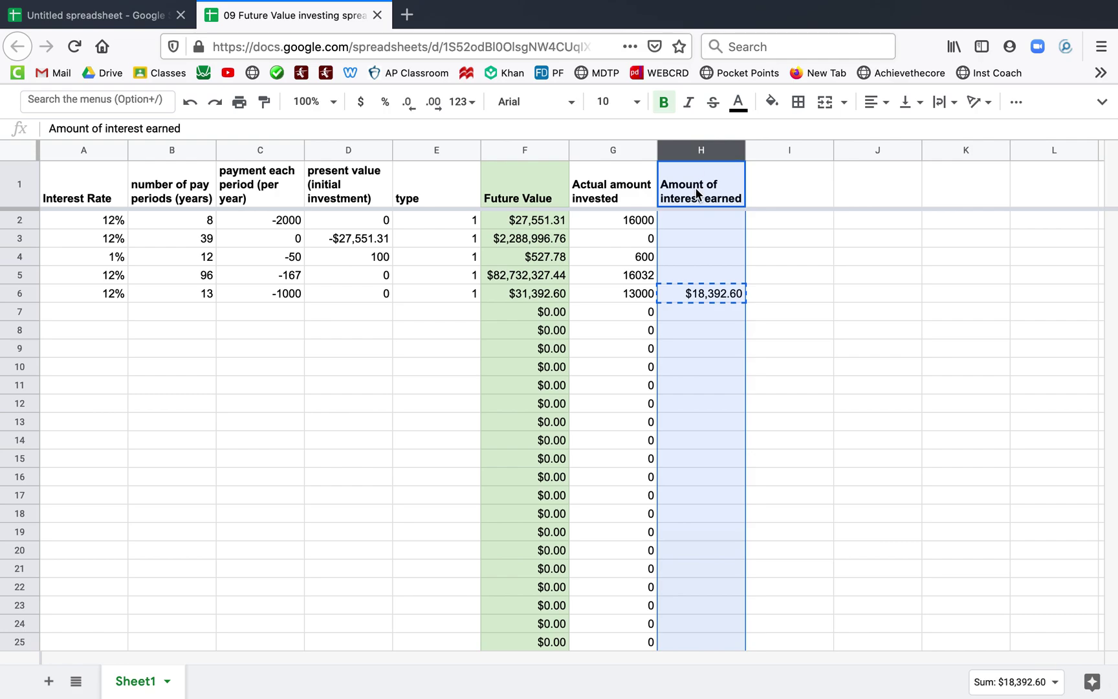
key("Down")
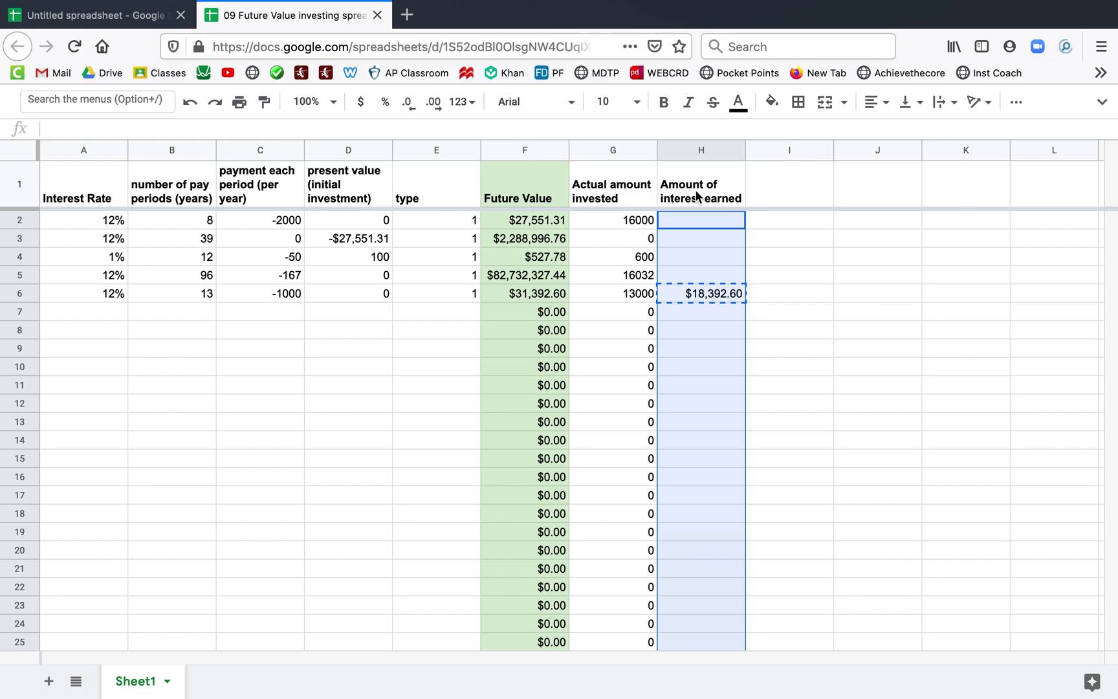
type("=sum(F2,-G2)")
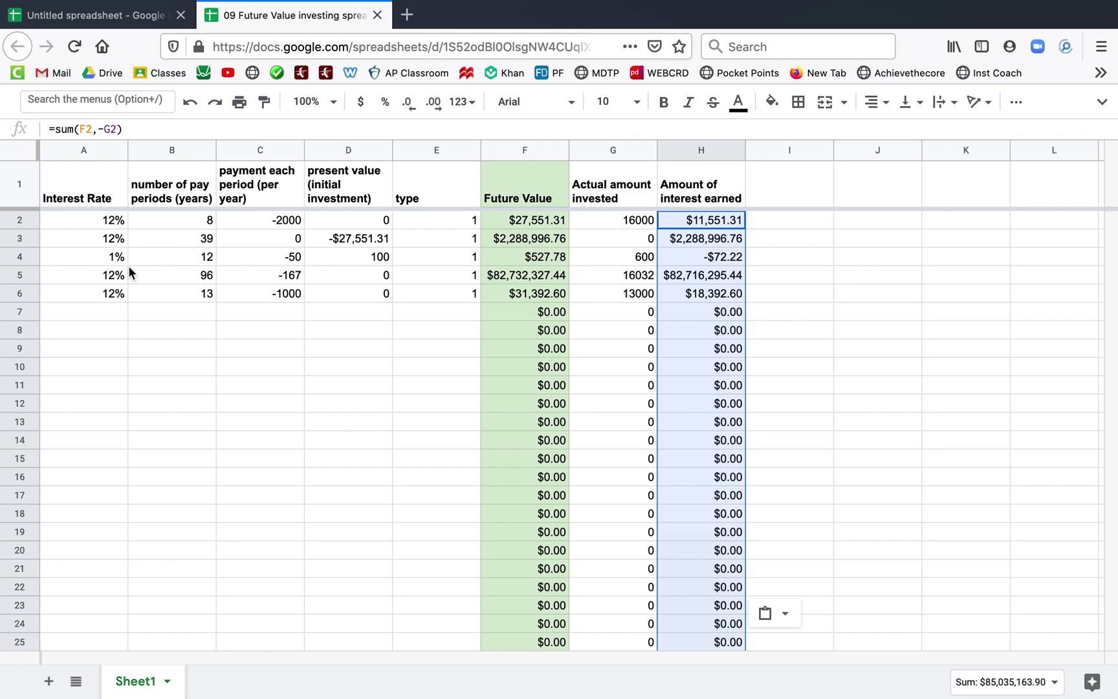
Step: Enter 8%, 5, -5000, 0 and 1 across A7:E7 as a new data row
left_click(108, 311)
key("Tab")
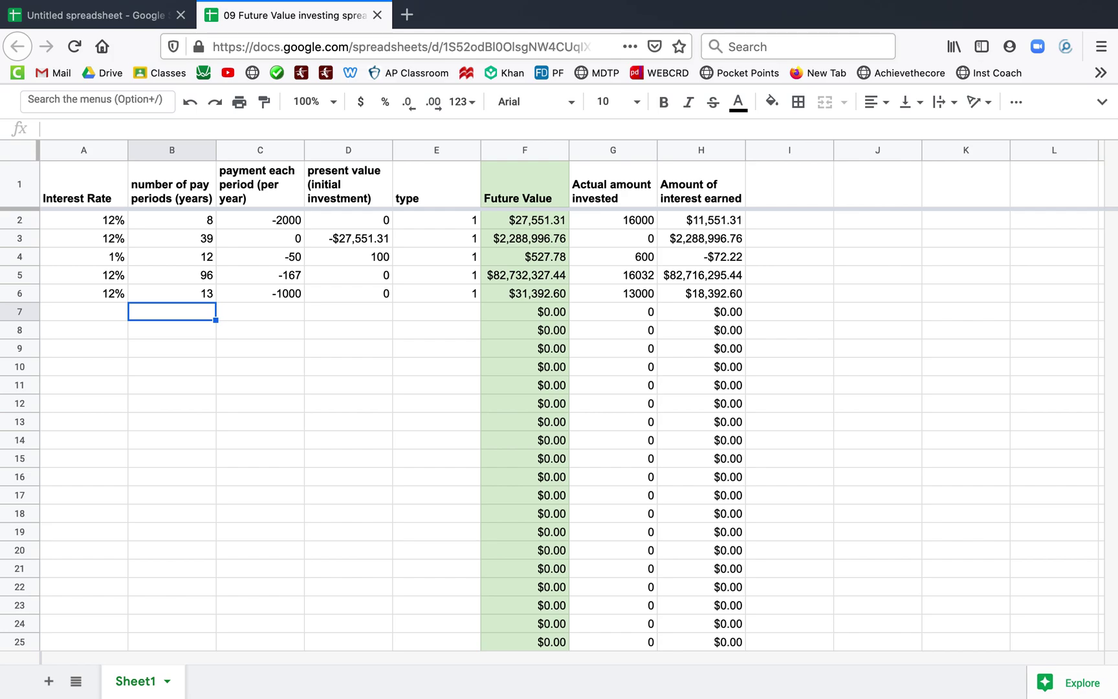
left_click(83, 311)
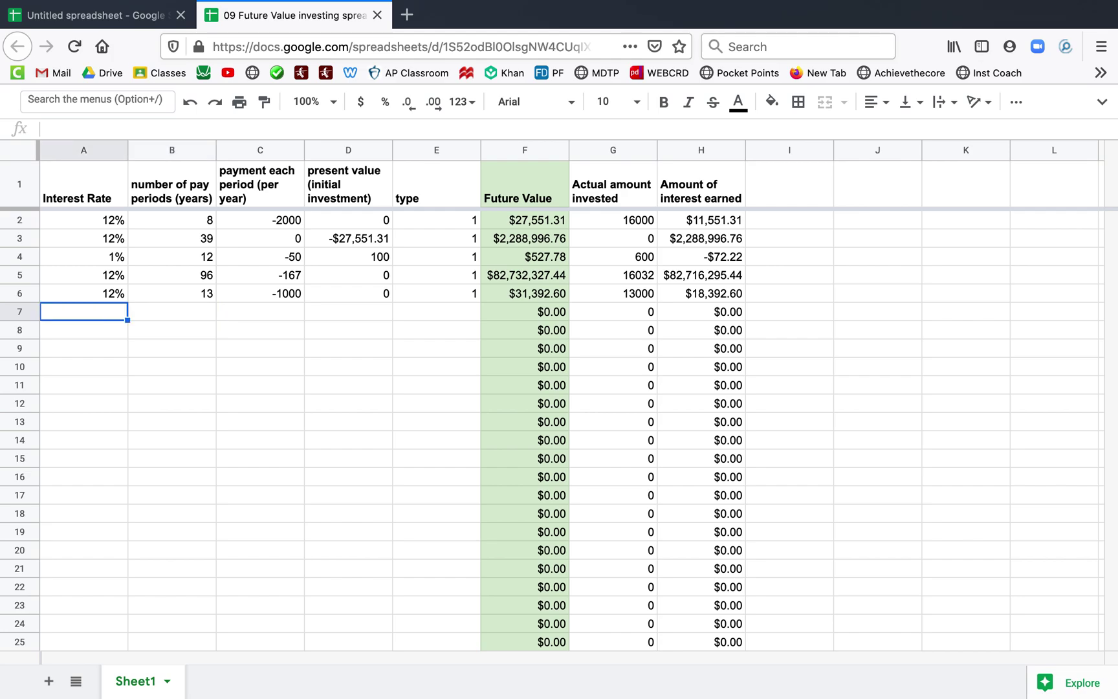
type("8%")
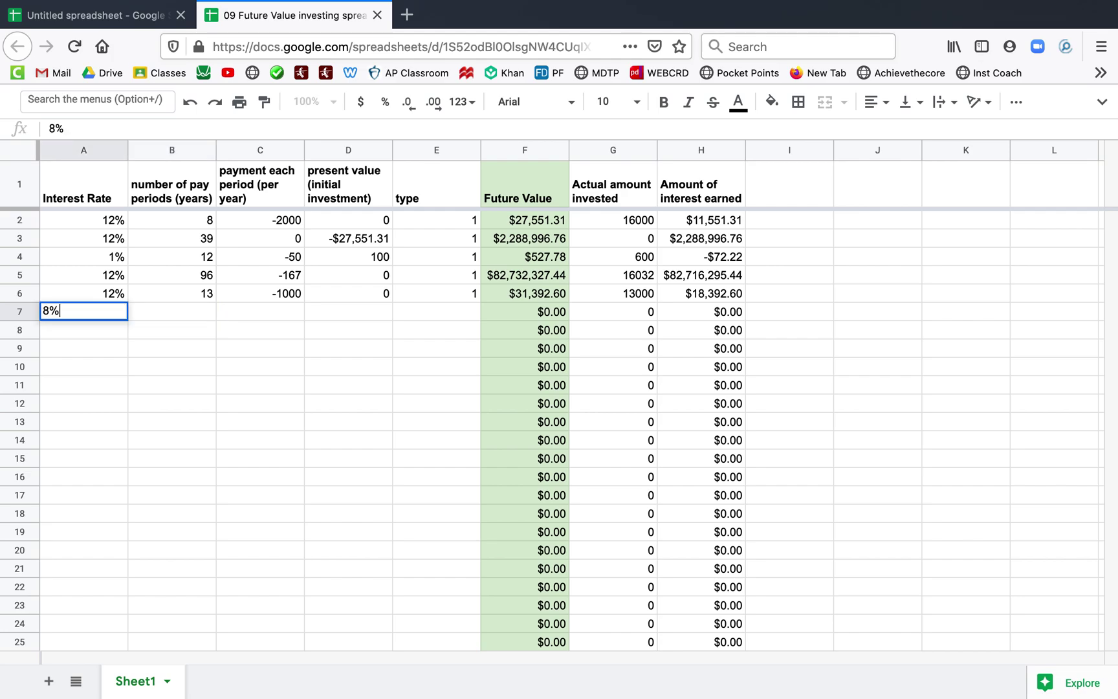
key("Tab")
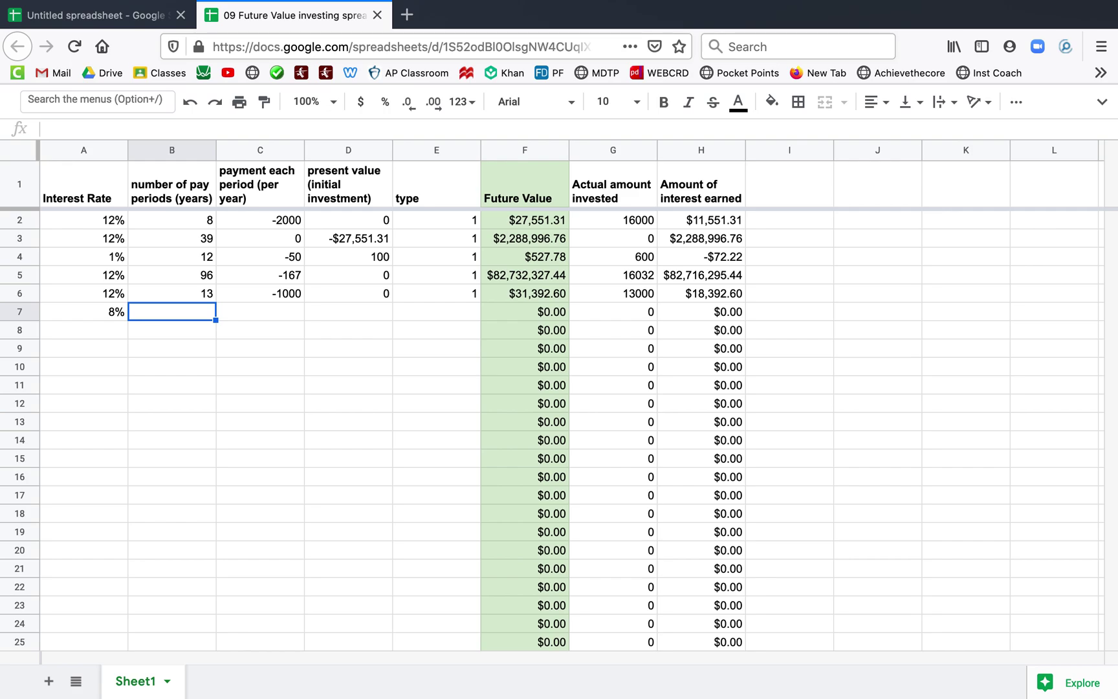
type("5")
key("Tab")
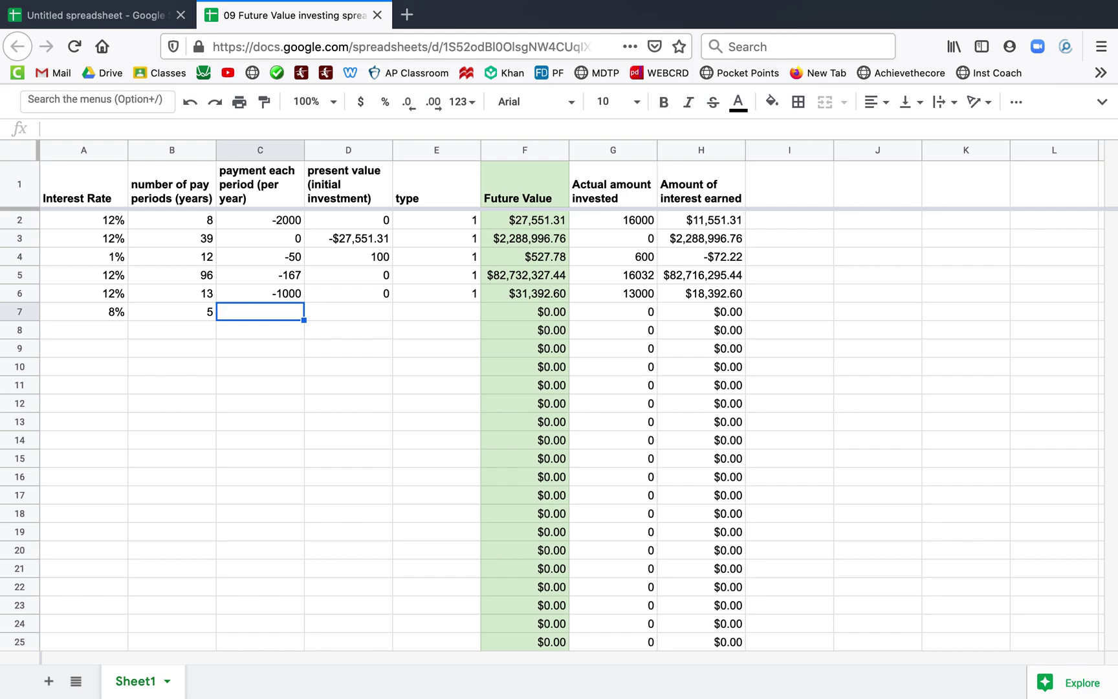
type("-5000")
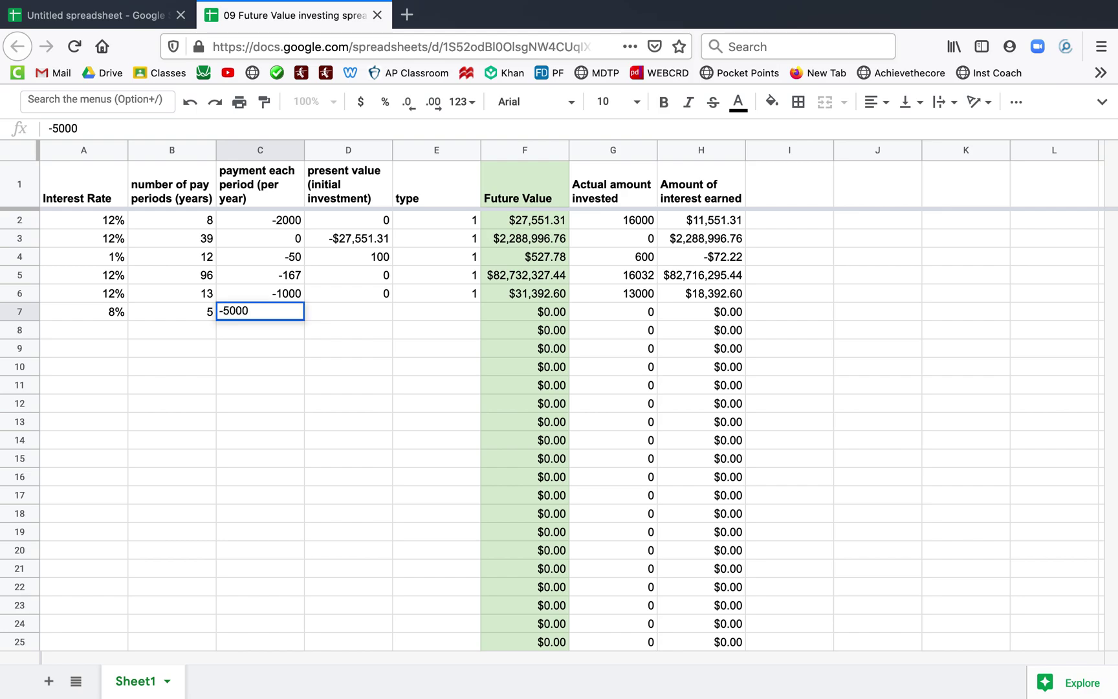
key("Tab")
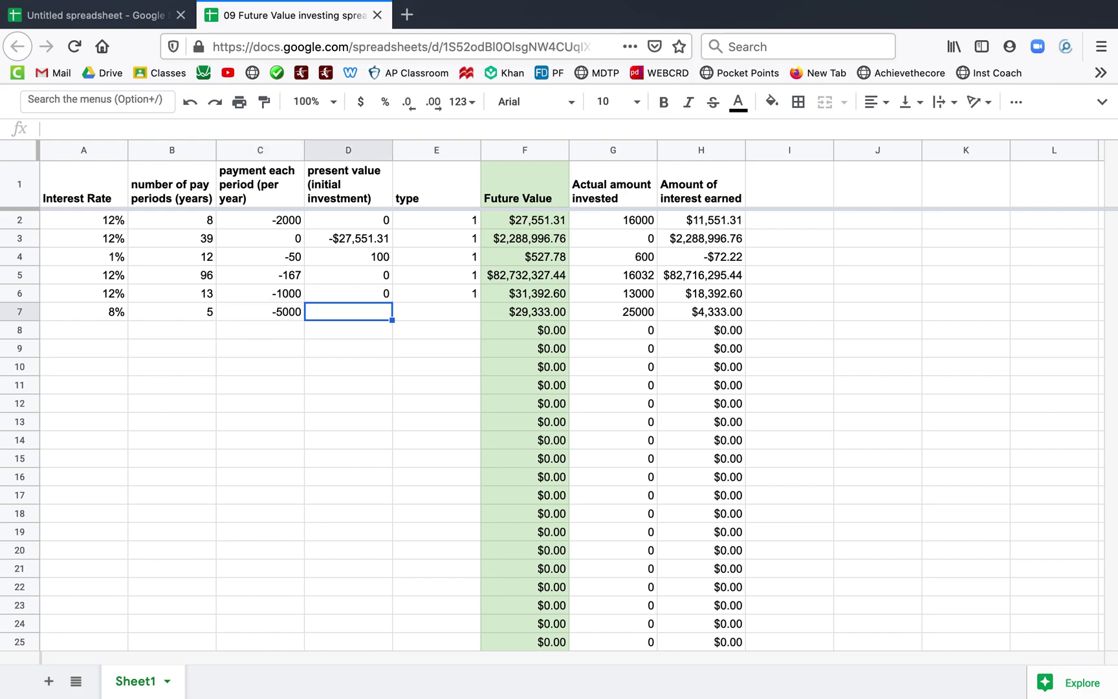
type("0")
key("Tab")
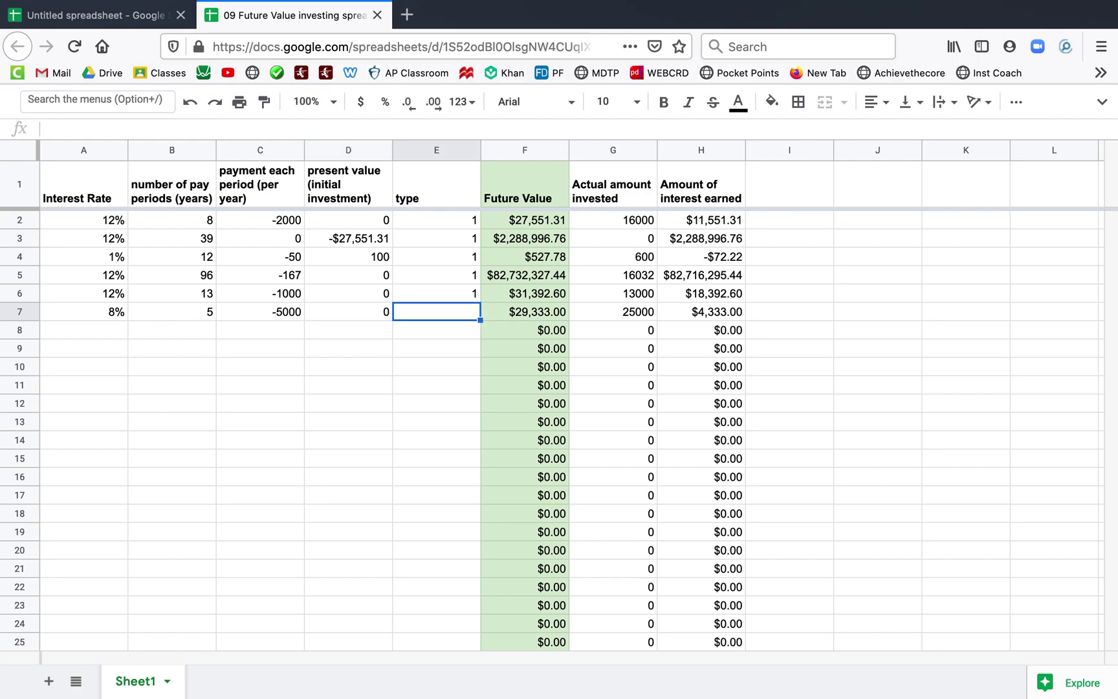
type("1")
key("Return")
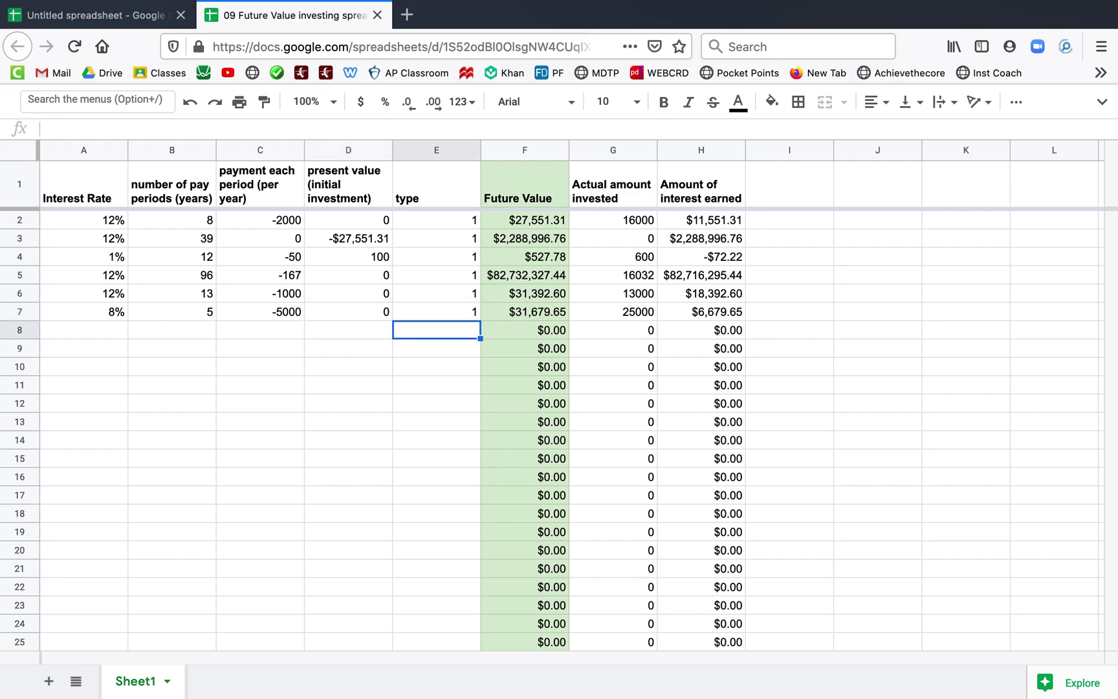
Step: Inspect the FV, invested-amount and interest-earned formulas in F7, G7 and H7
left_click(524, 311)
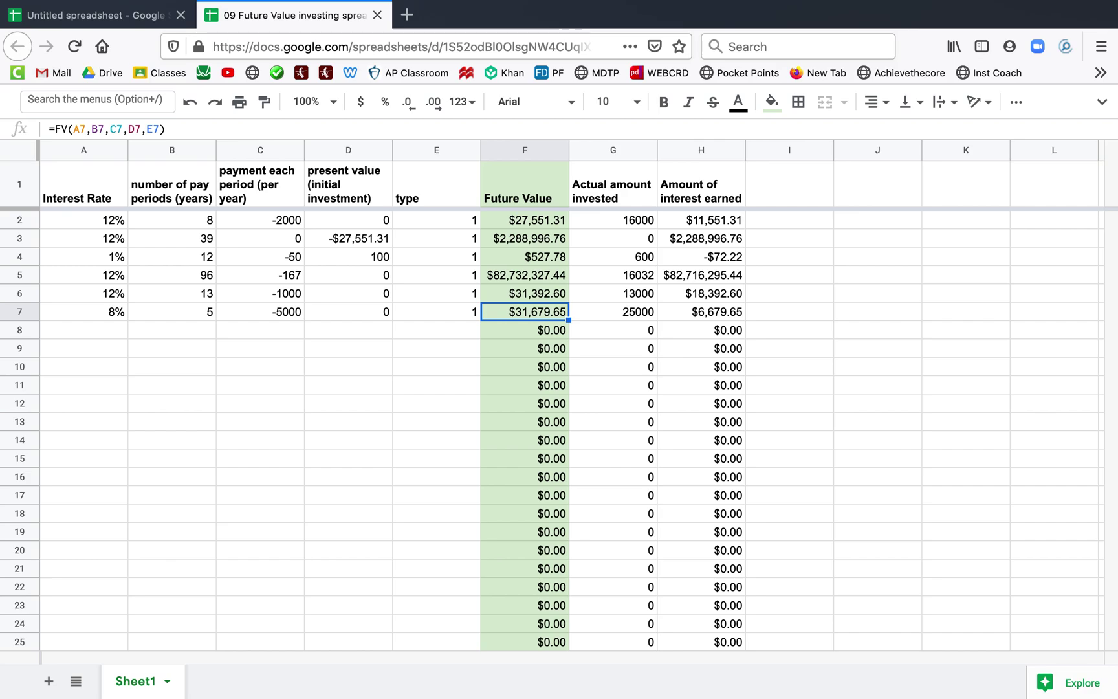
left_click(612, 311)
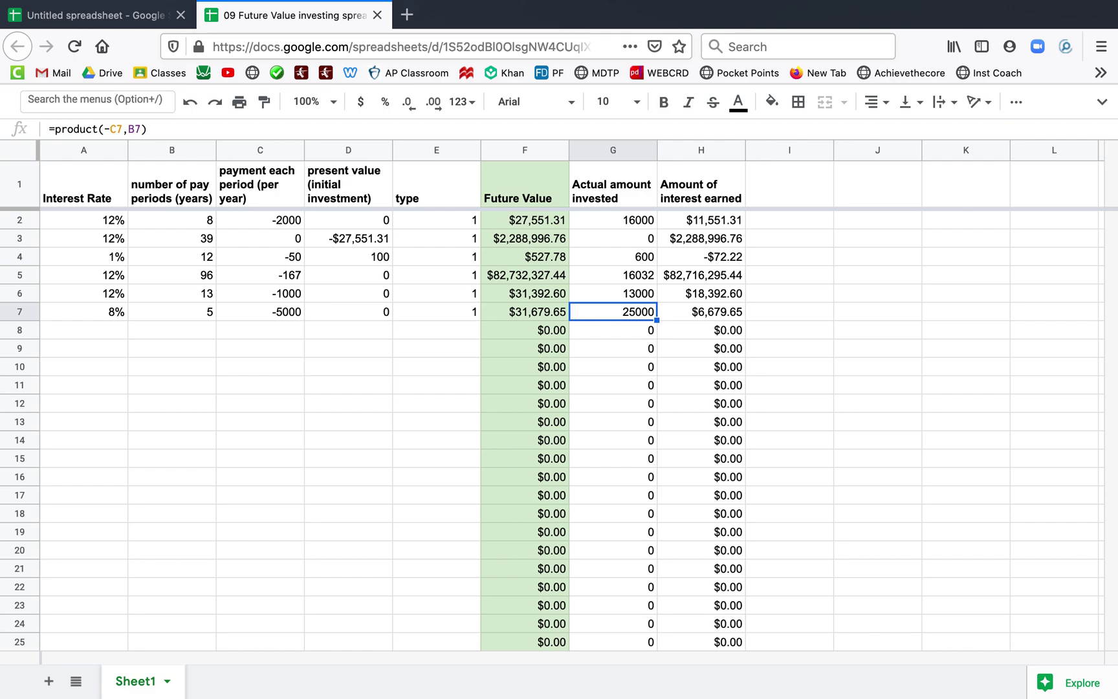
left_click(700, 311)
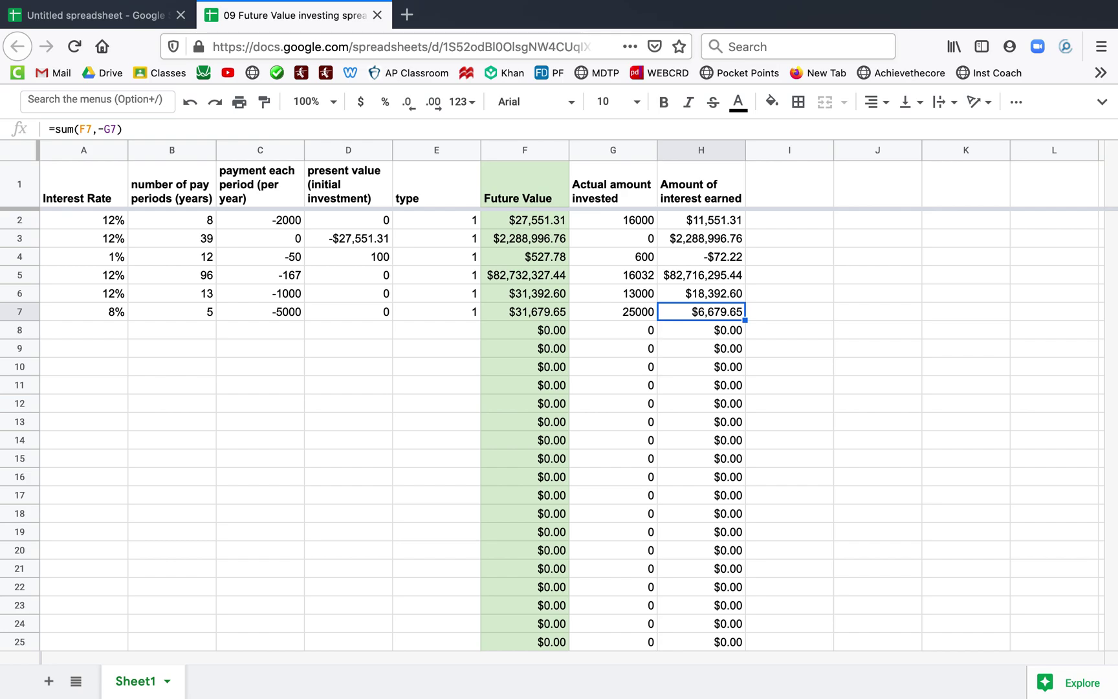
key("Left")
key("Left")
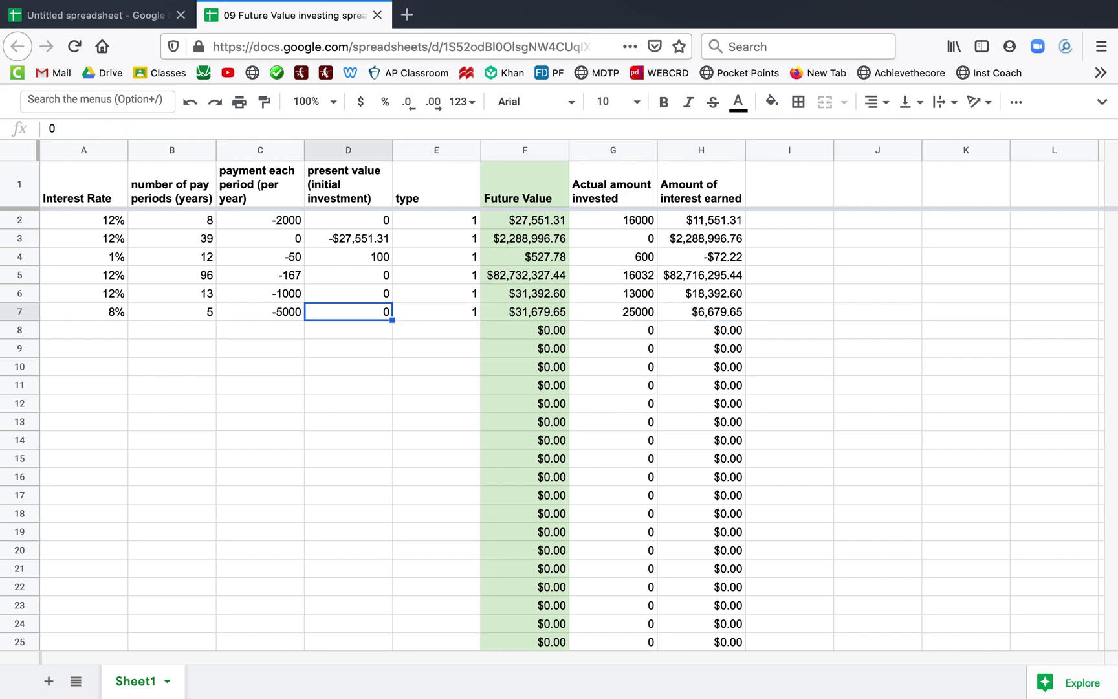
key("Left")
key("Left")
key("Left")
key("Right")
key("Right")
key("Right")
key("Right")
key("Right")
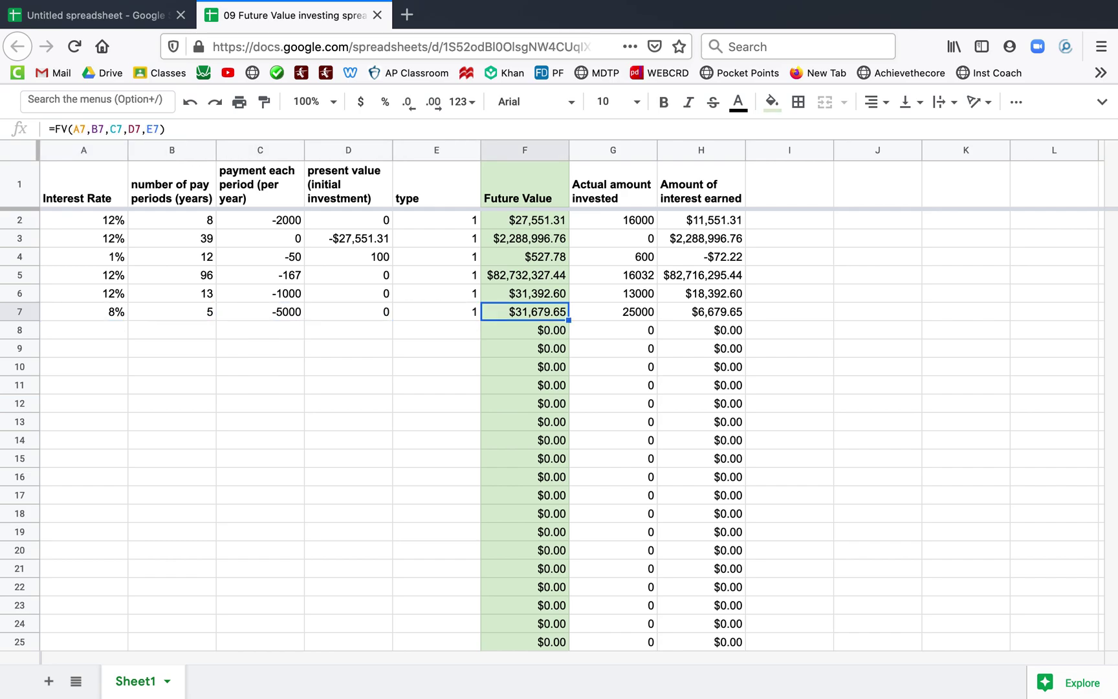
key("Left")
key("Right")
Step: Review columns G, H and F, then switch to the blank Untitled spreadsheet
left_click(601, 149)
left_click(698, 150)
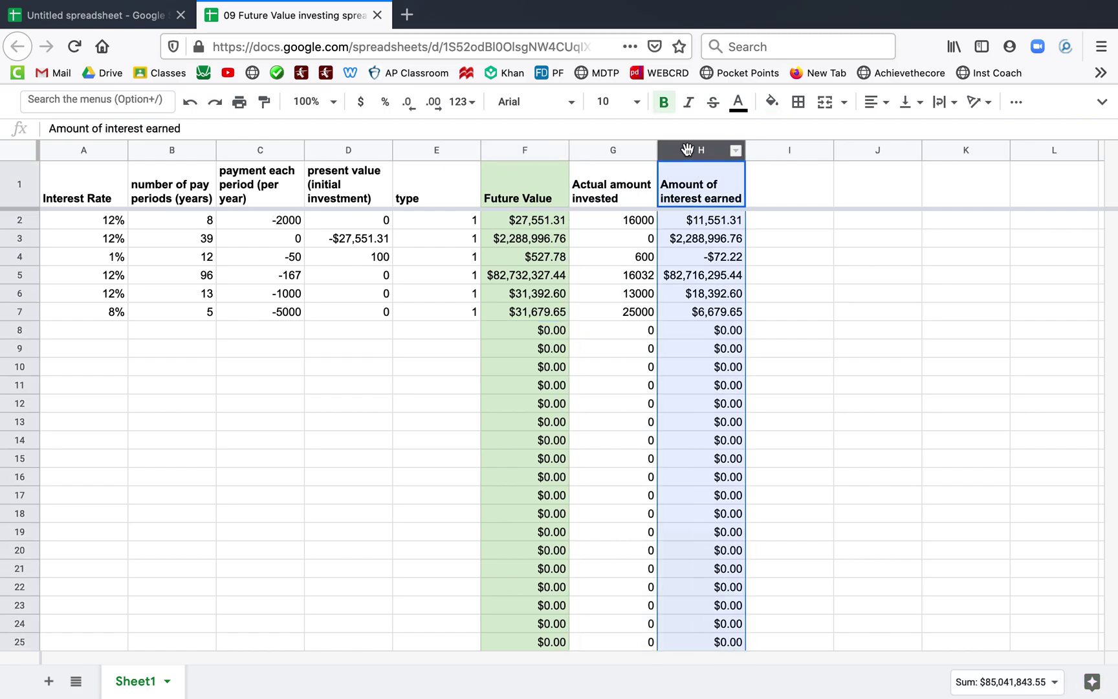
left_click(525, 149)
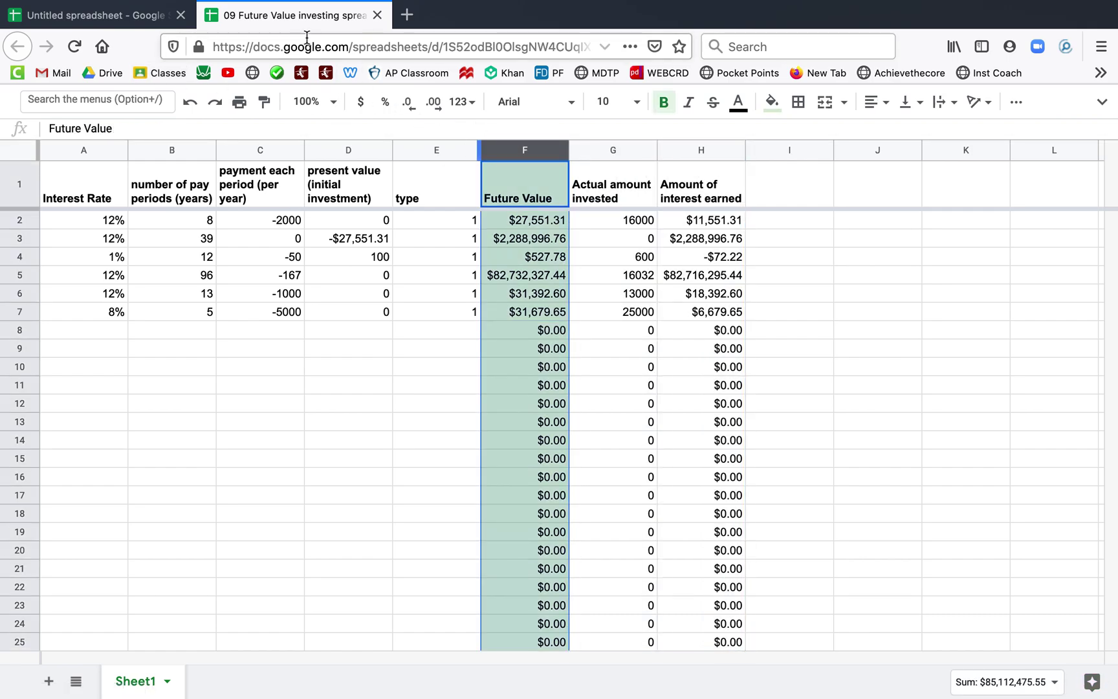
left_click(128, 24)
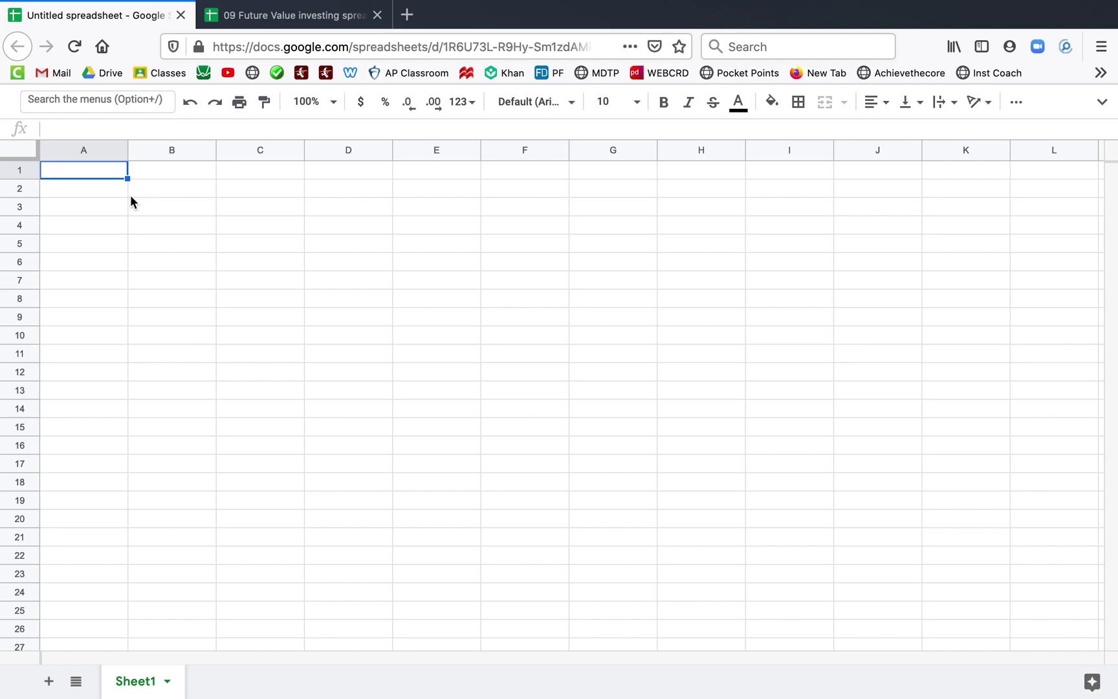
type("=fv")
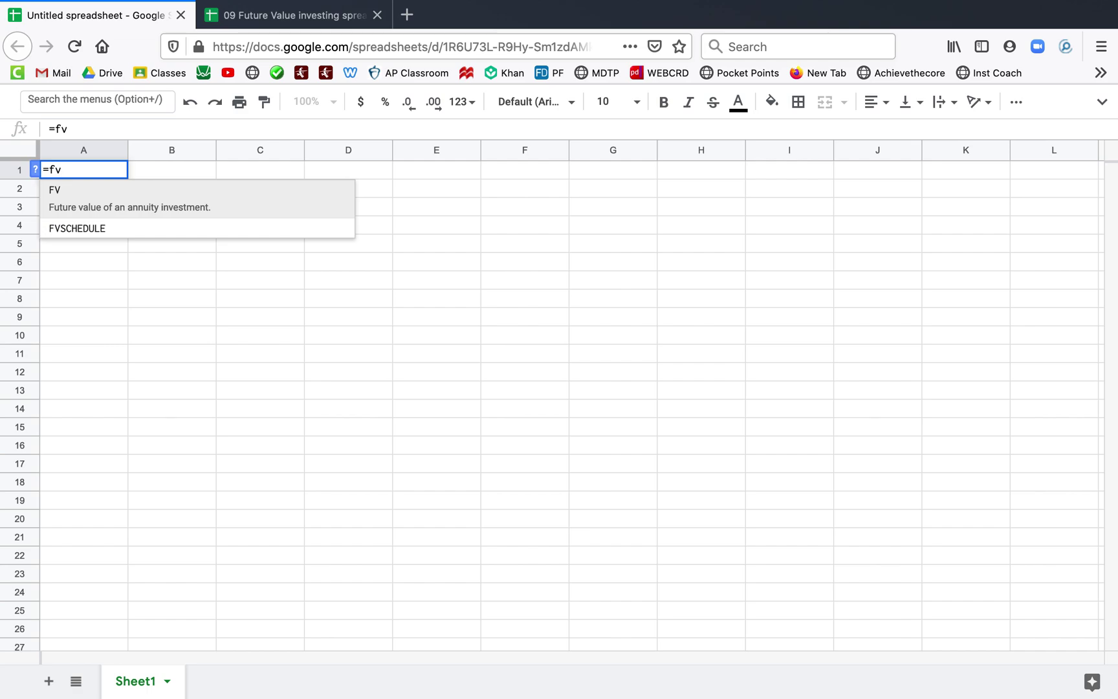
type("(")
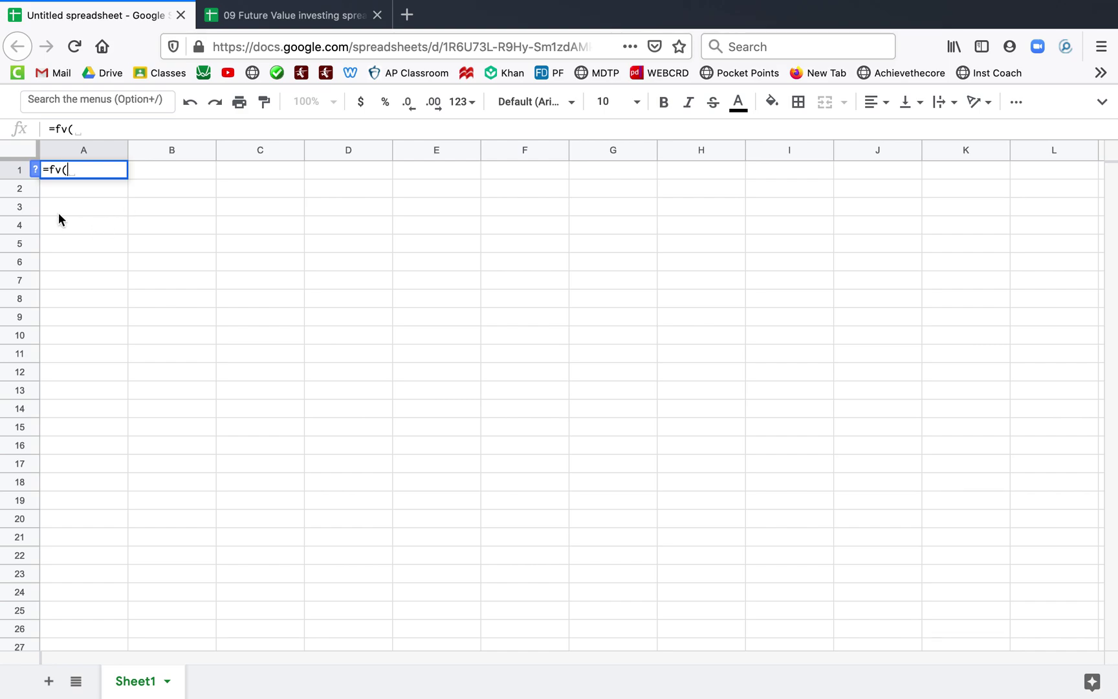
left_click(33, 170)
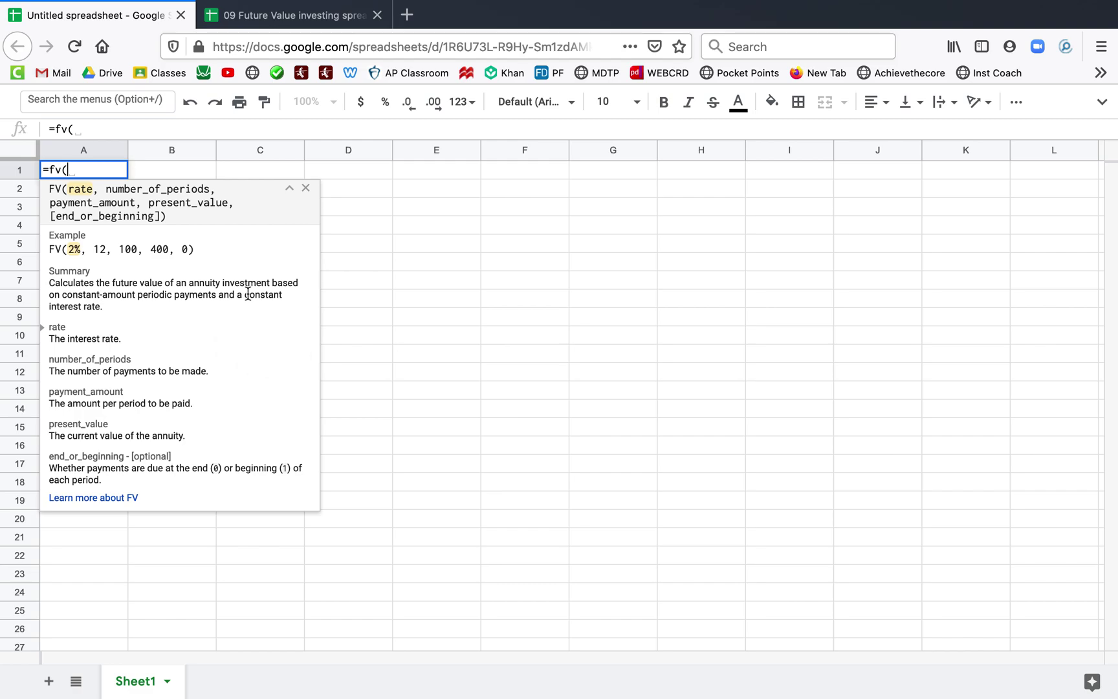
key("Escape")
key("Down")
left_click(83, 169)
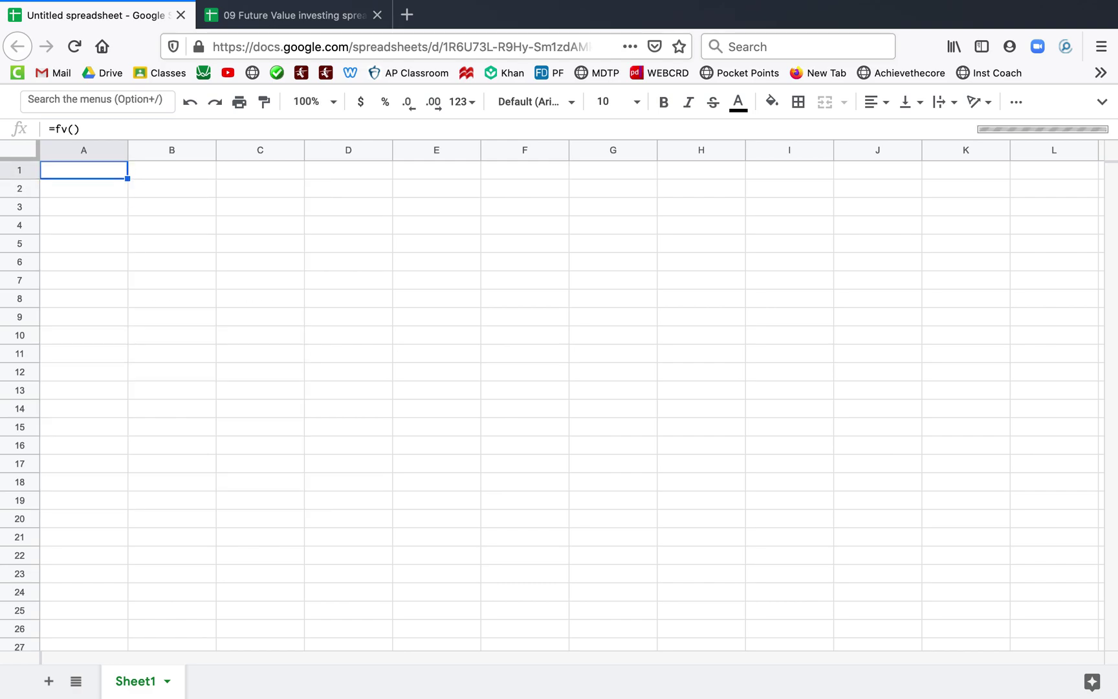
type("=")
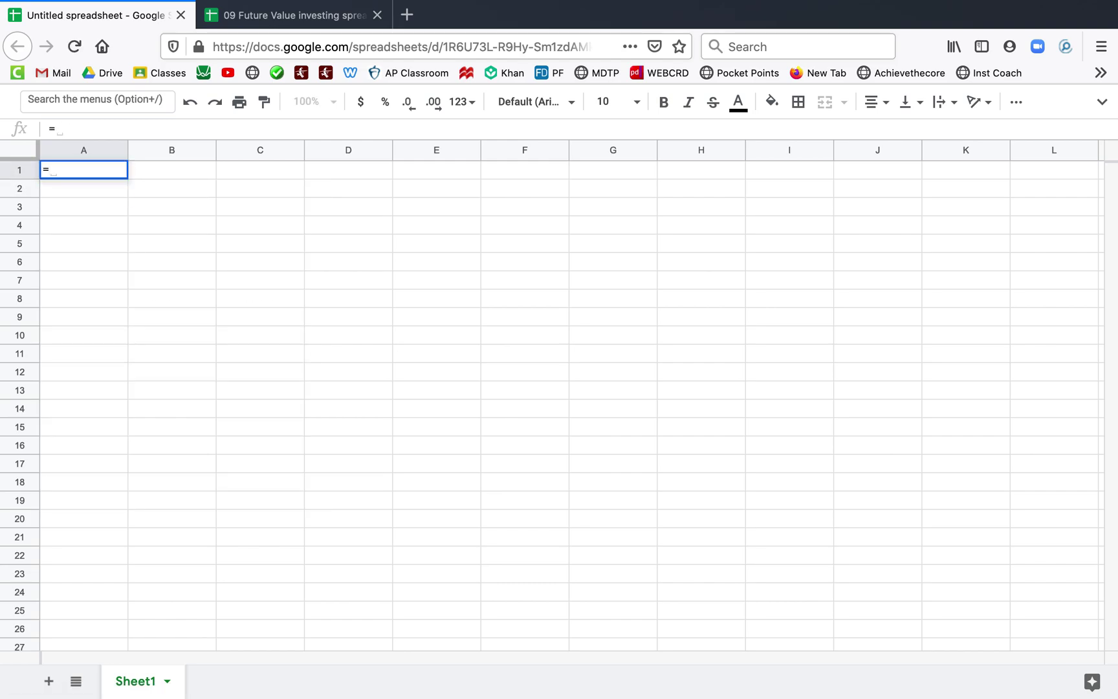
type("fv")
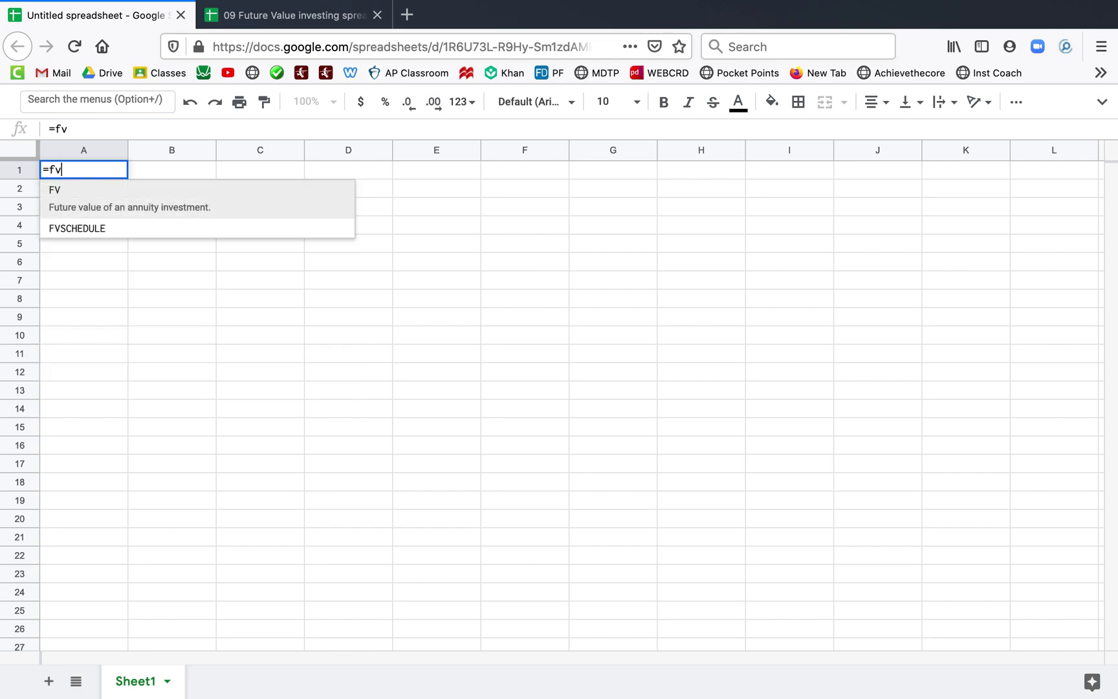
type("(")
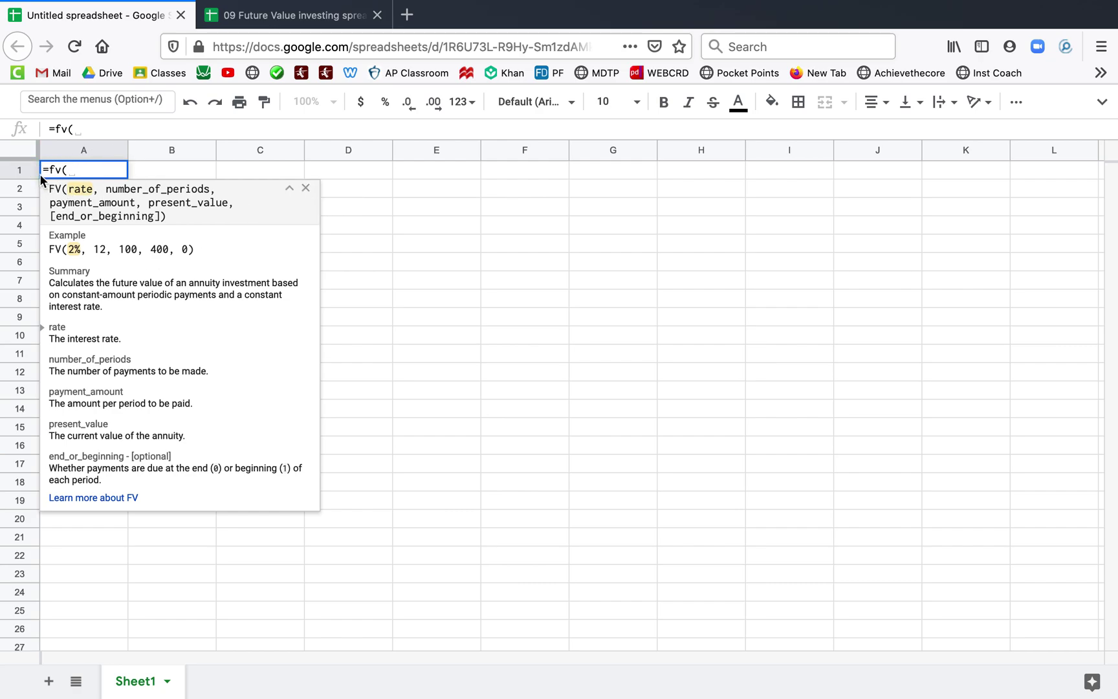
left_click(527, 243)
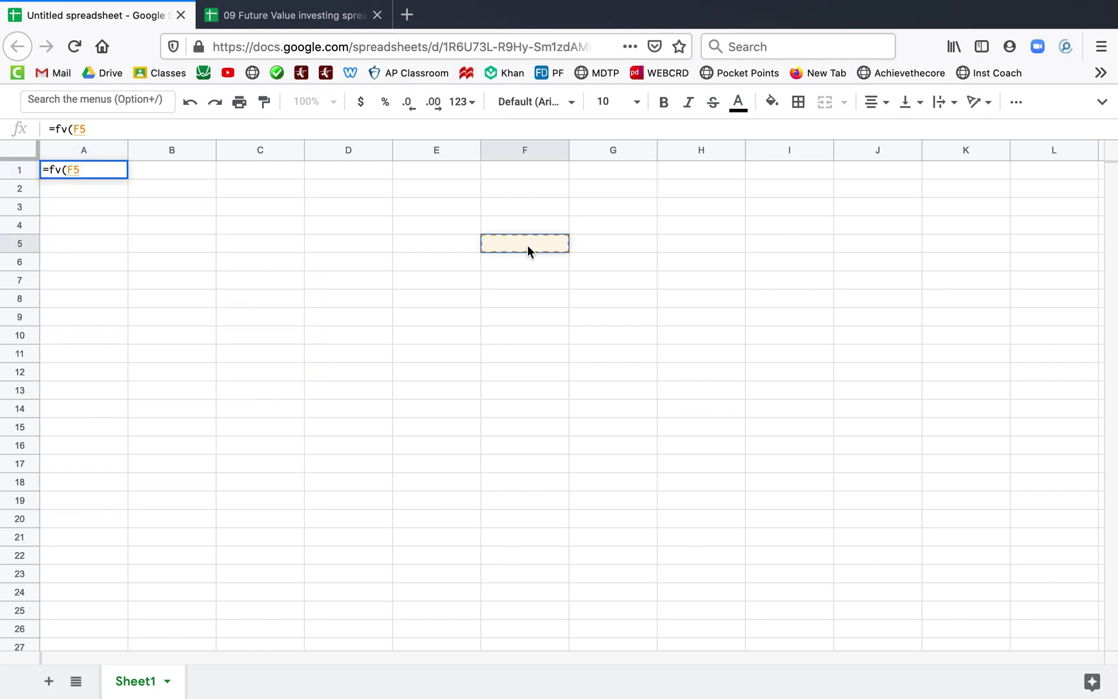
key("BackSpace")
key("BackSpace")
key("BackSpace")
key("Escape")
left_click(487, 279)
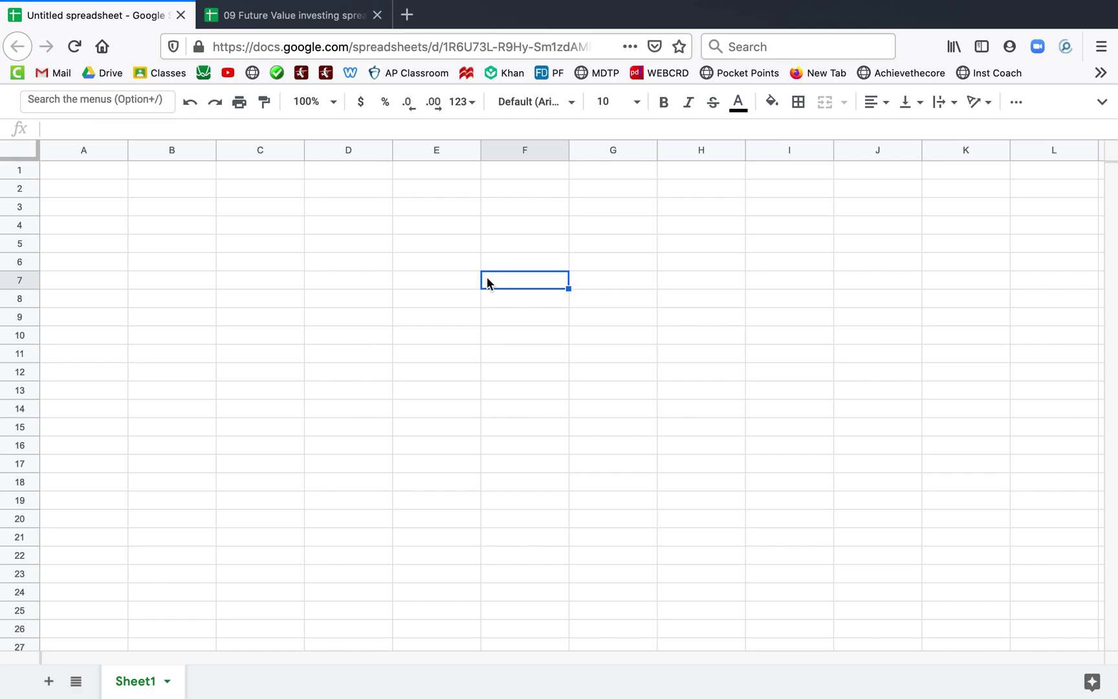
type("=fv(")
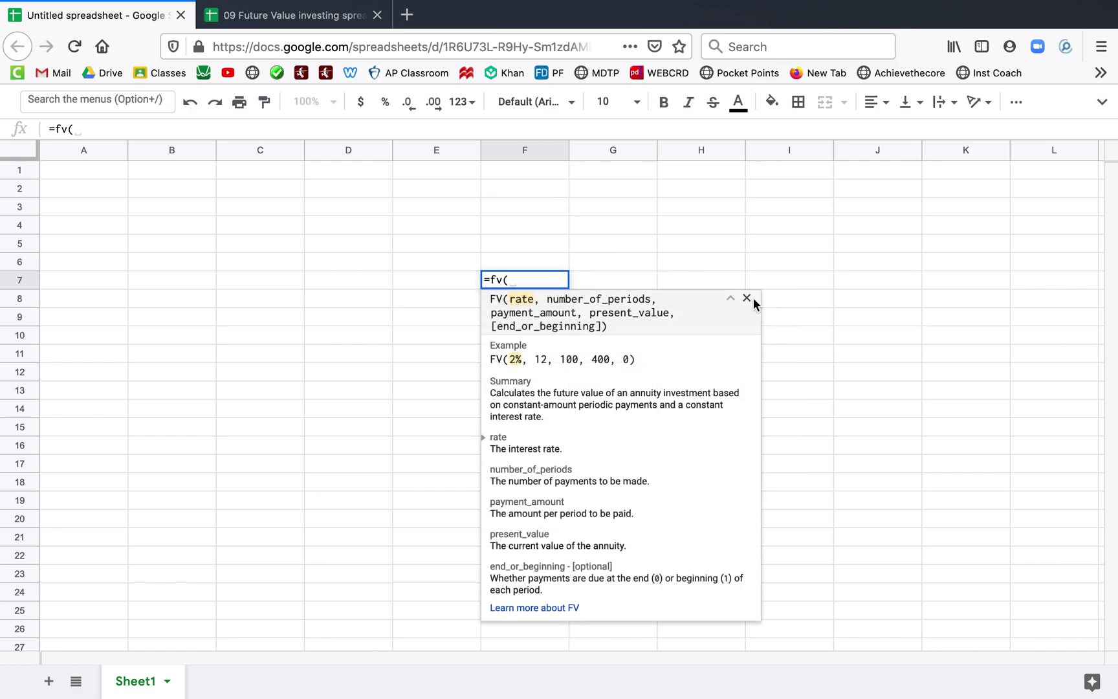
left_click(729, 297)
left_click(729, 297)
left_click(745, 298)
key("BackSpace")
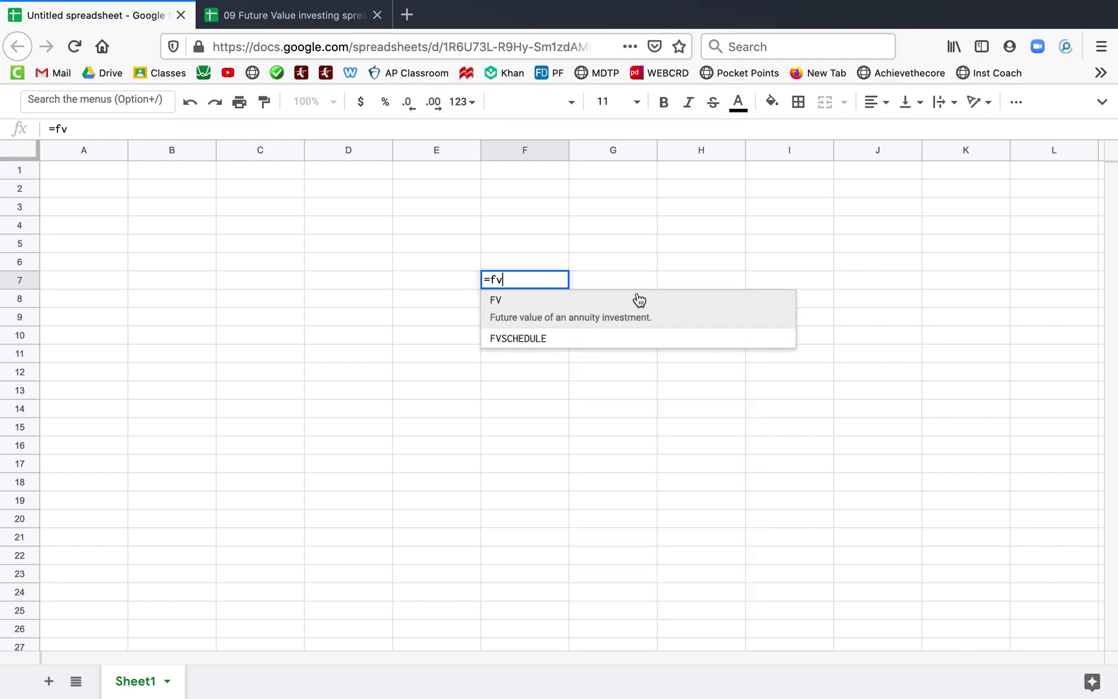
type("(")
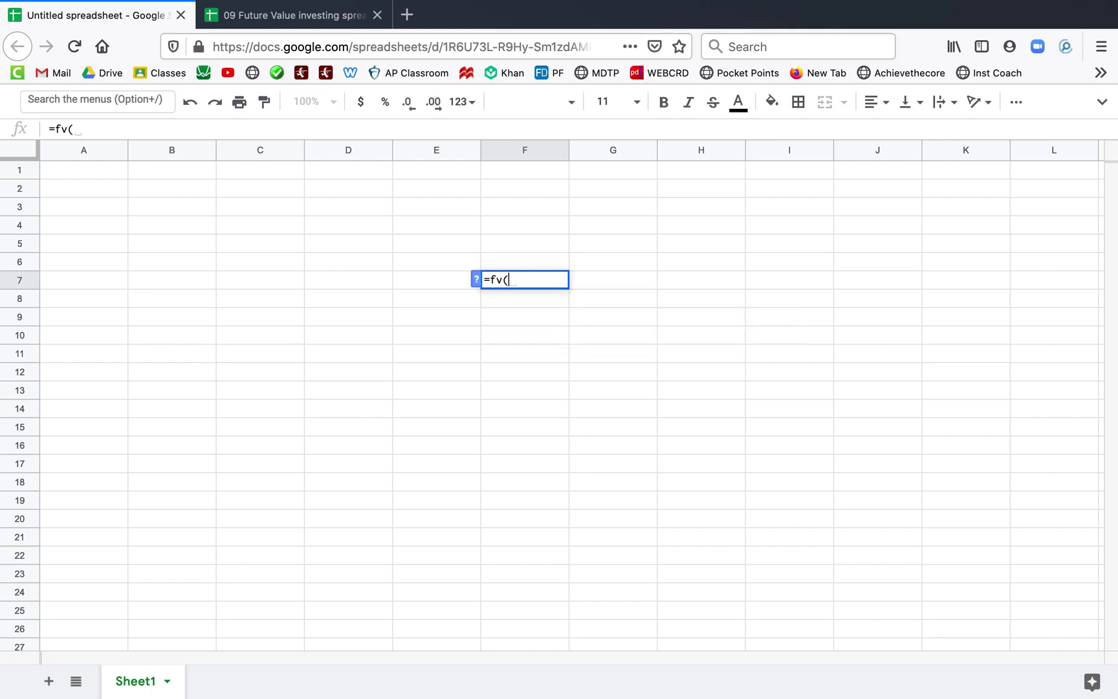
left_click(475, 279)
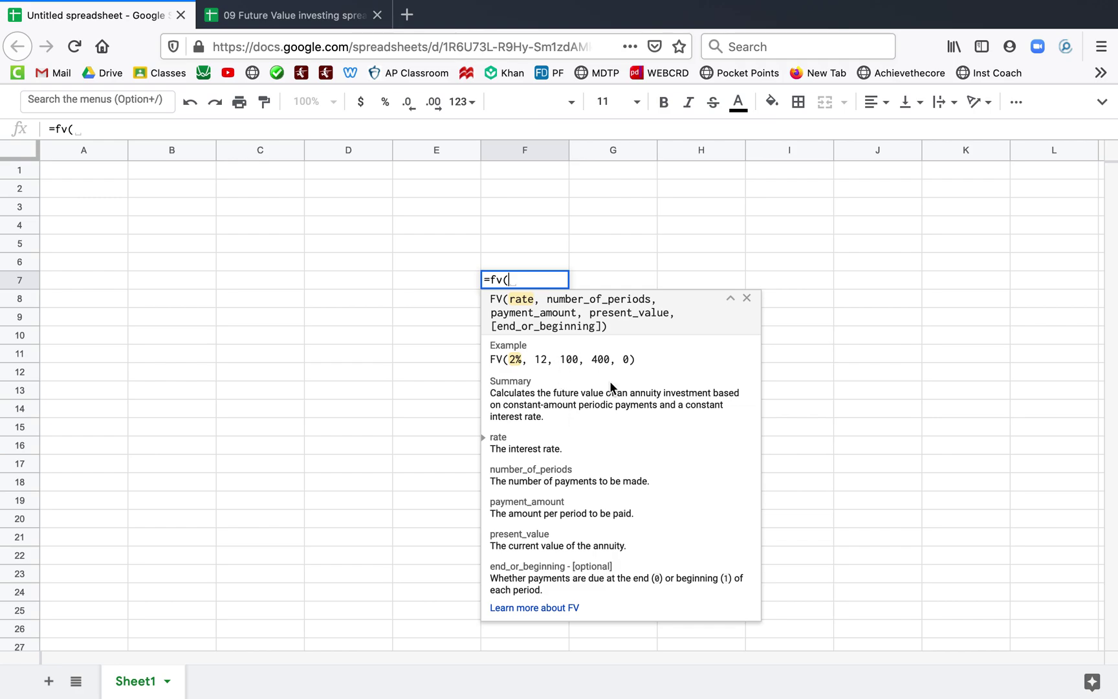
left_click(746, 299)
left_click(529, 257)
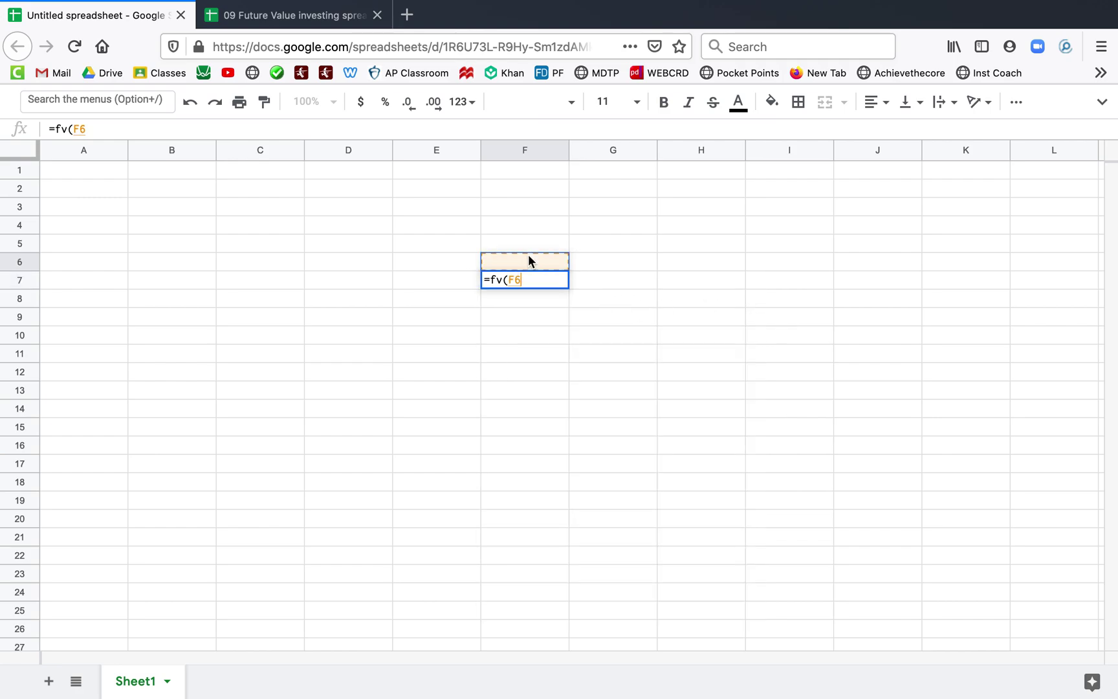
key("BackSpace")
key("BackSpace")
key("BackSpace")
key("BackSpace")
key("BackSpace")
key("BackSpace")
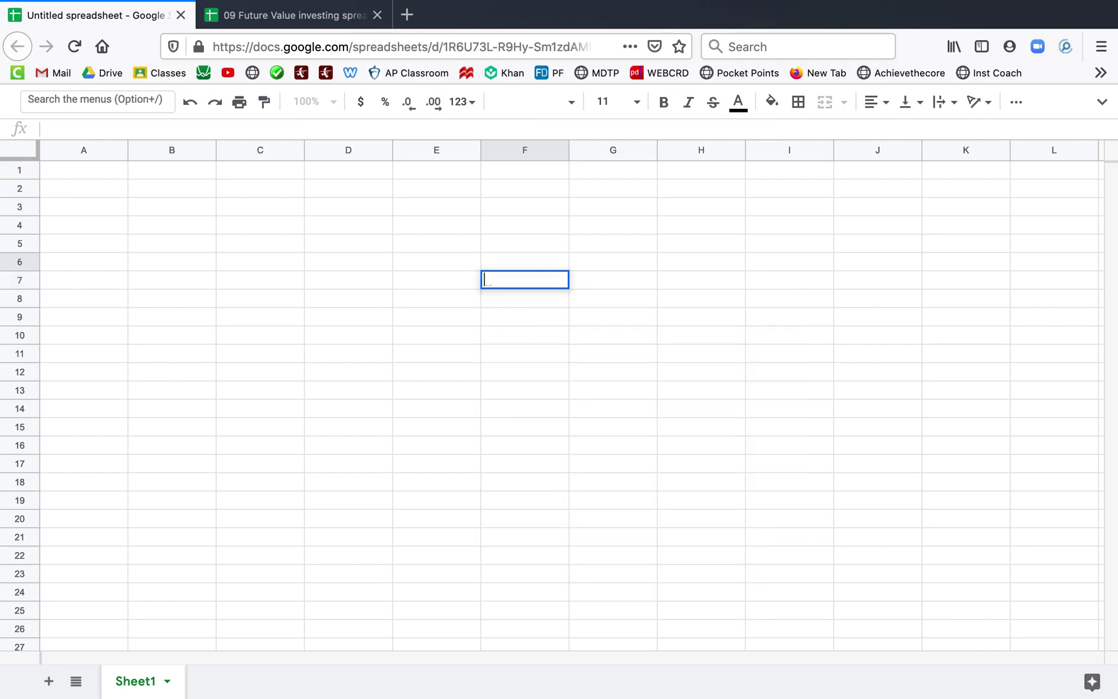
key("Escape")
key("Up")
key("Up")
key("Up")
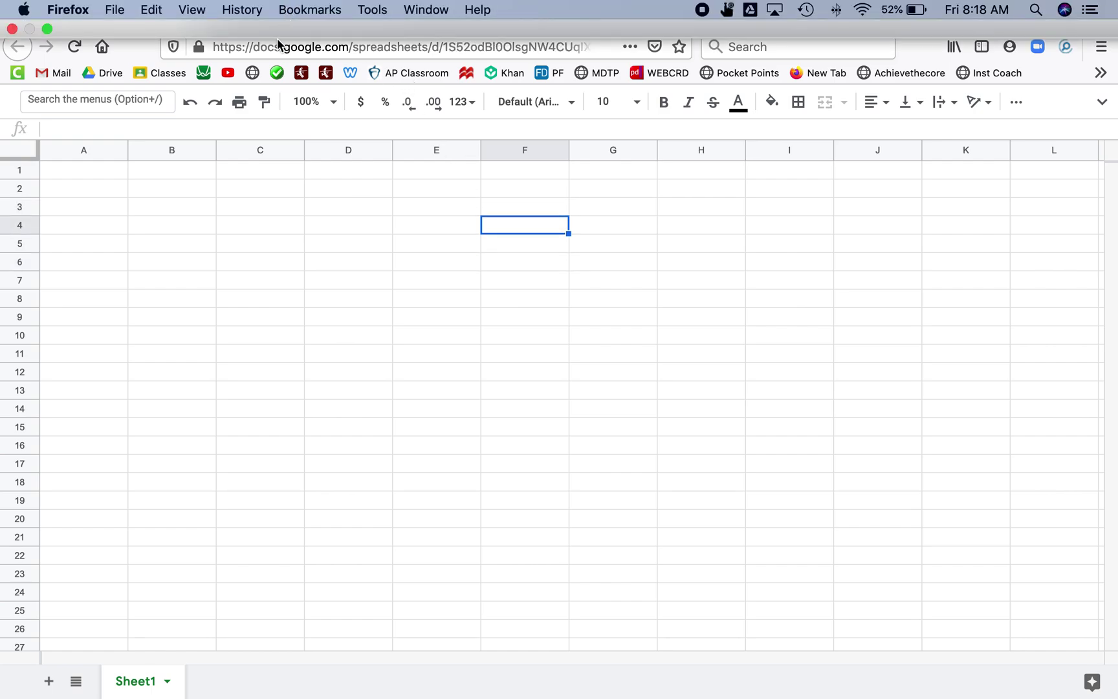
left_click(287, 15)
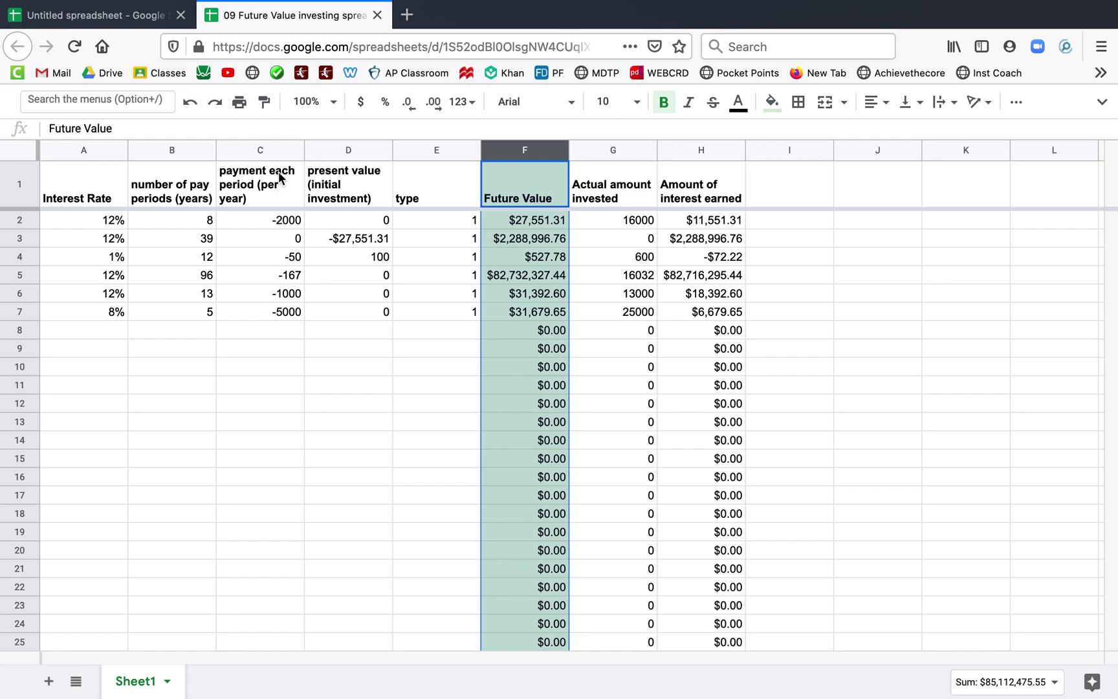
Step: Type the heading 'Future Value' into cell F1 of the Untitled spreadsheet
left_click(117, 12)
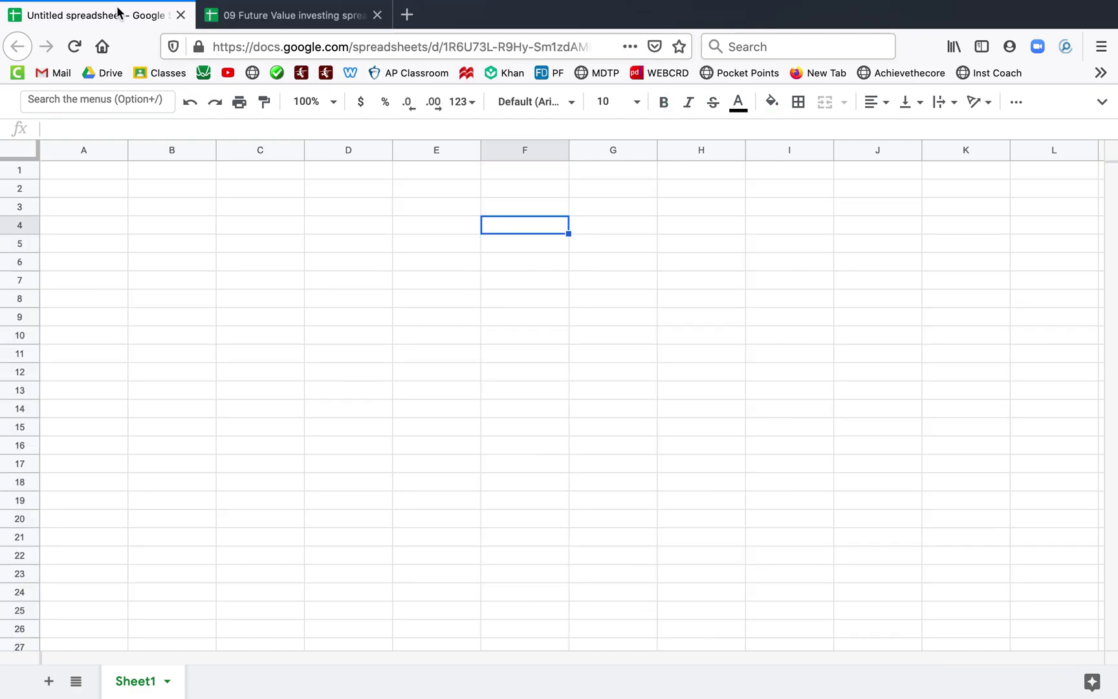
left_click(76, 176)
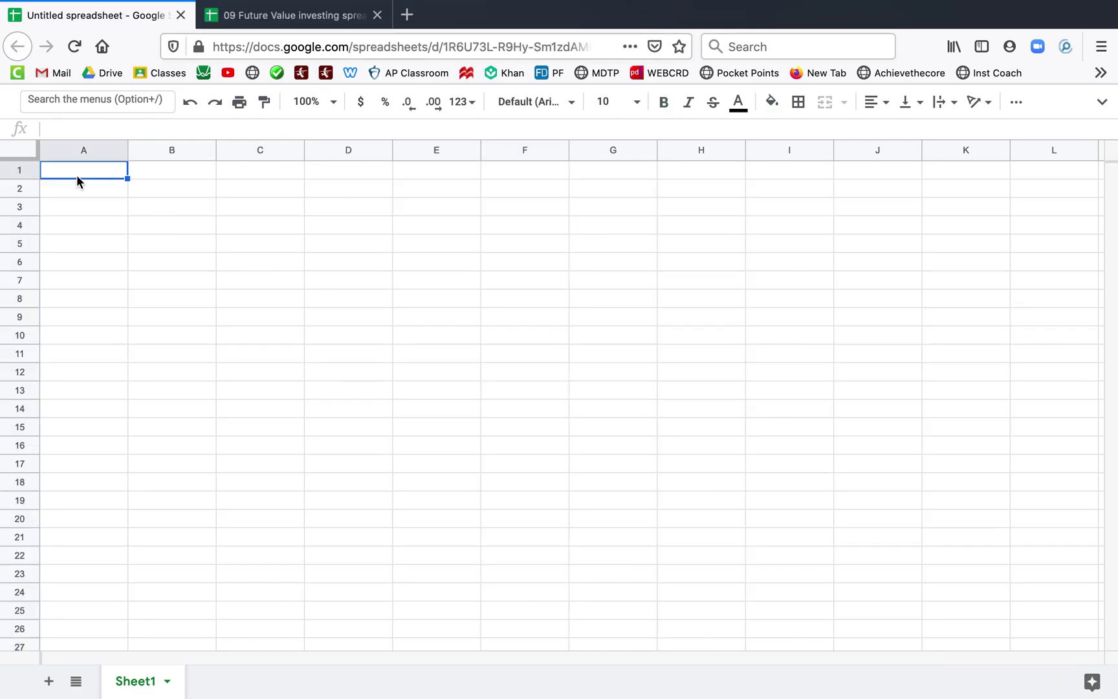
key("Right")
key("Right")
key("Right")
key("Right")
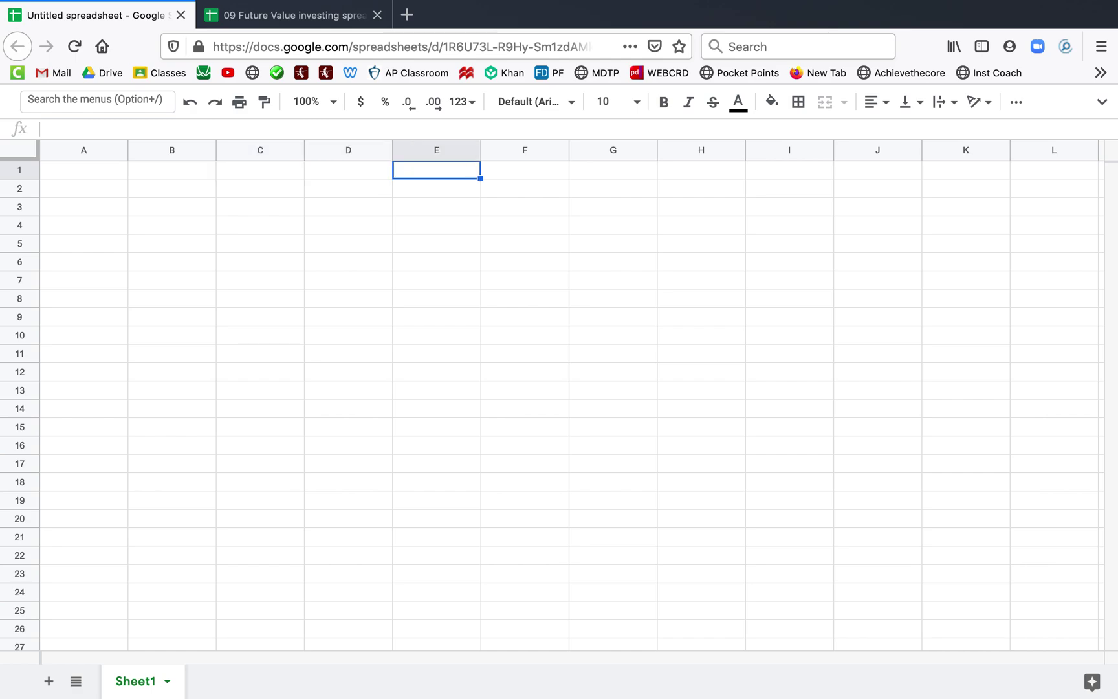
key("Right")
type("Futru")
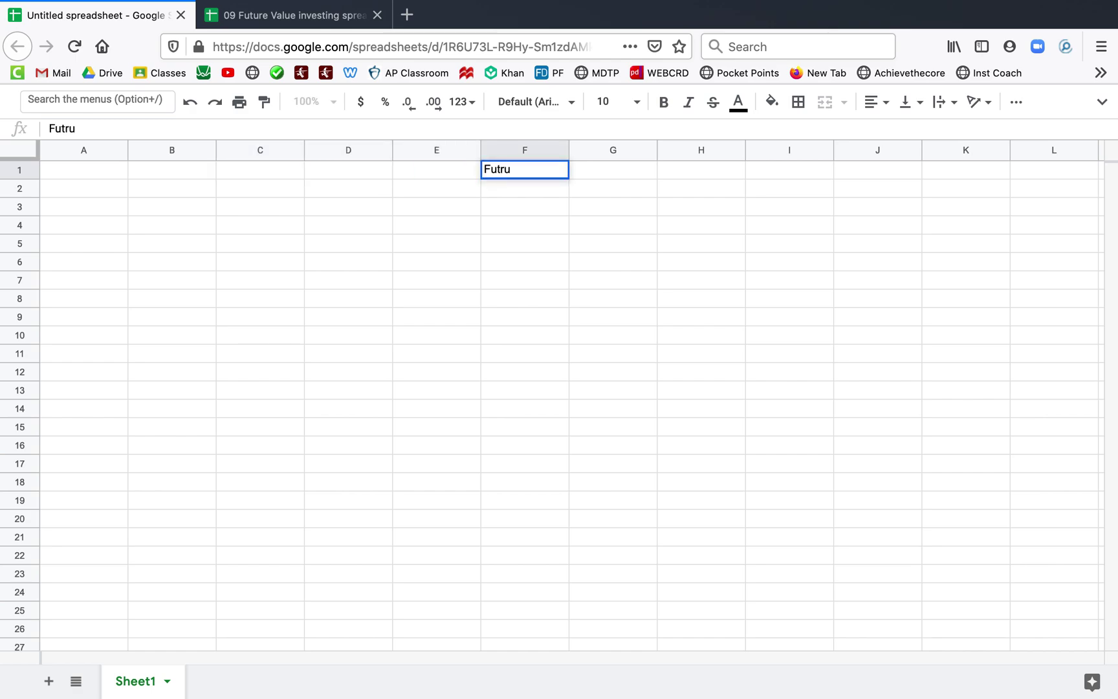
key("BackSpace")
key("BackSpace")
type("ure Vue")
key("BackSpace")
key("BackSpace")
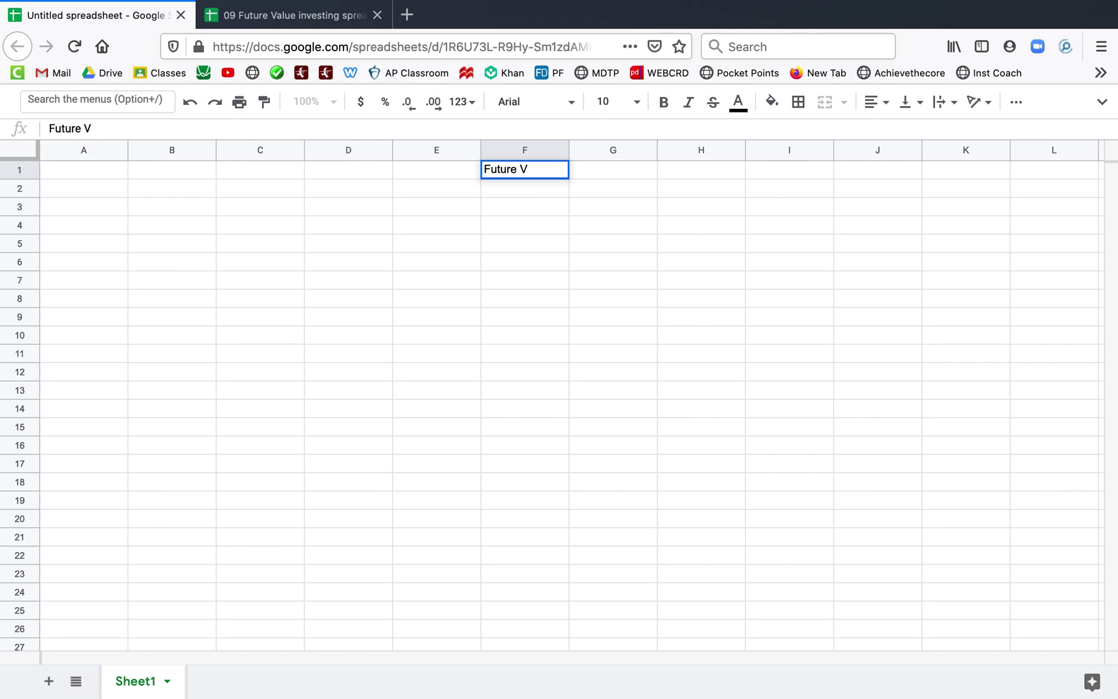
type("alue")
key("Return")
Step: Make the Future Value heading in F1 bold
key("Up")
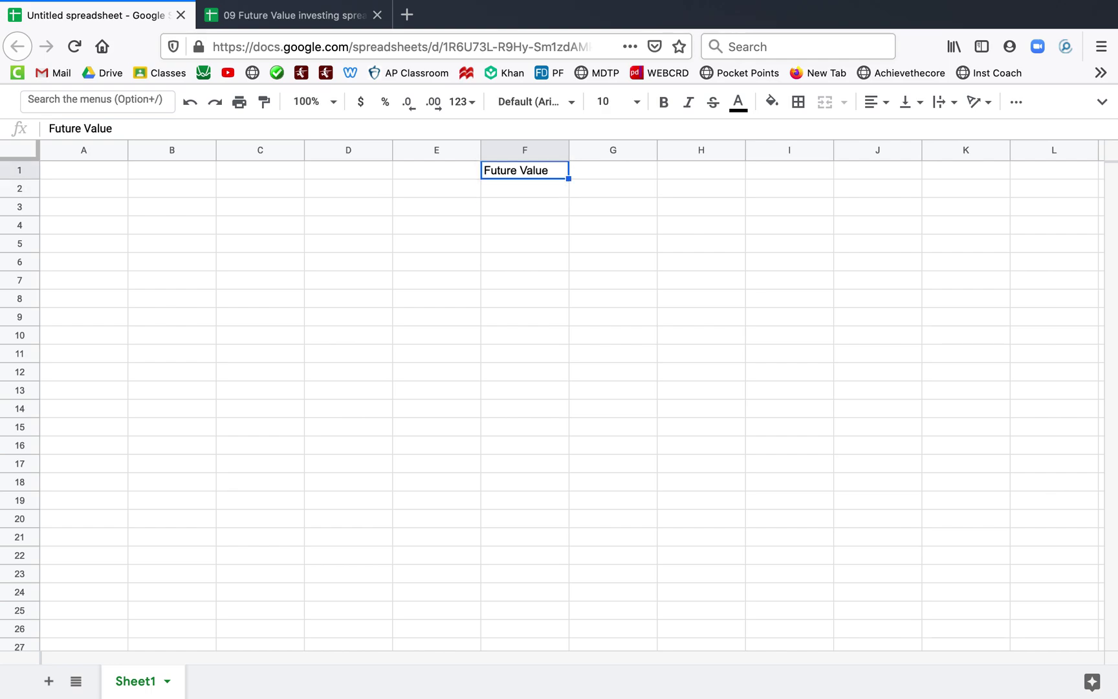
key("super+b")
left_click(525, 188)
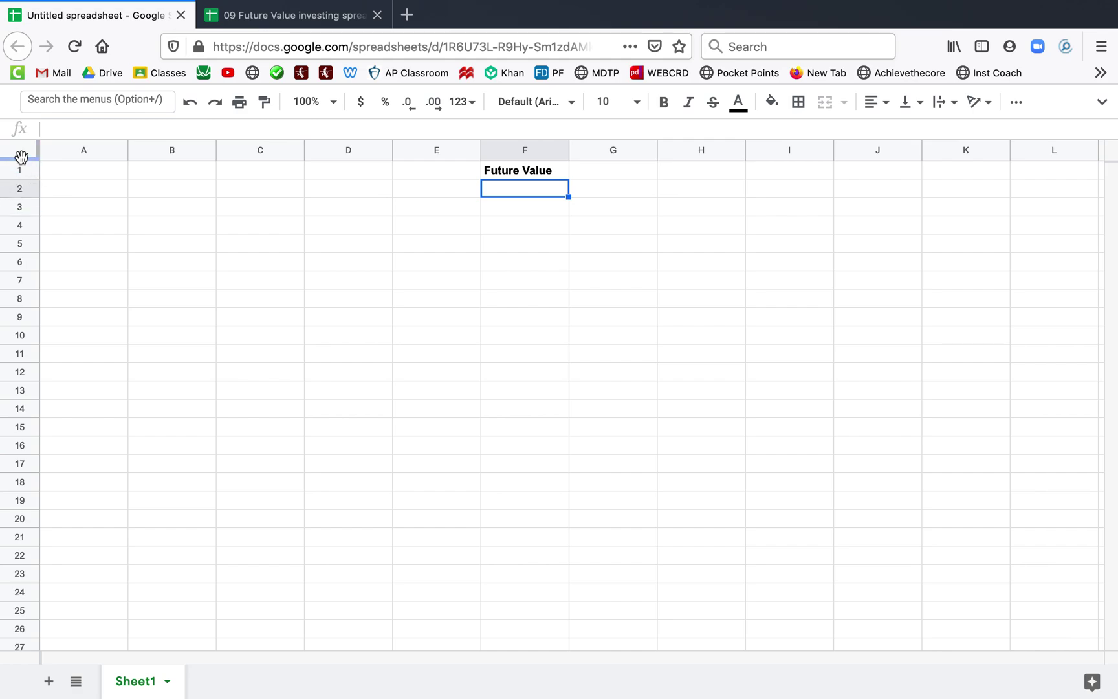
left_click_drag(24, 160, 20, 176)
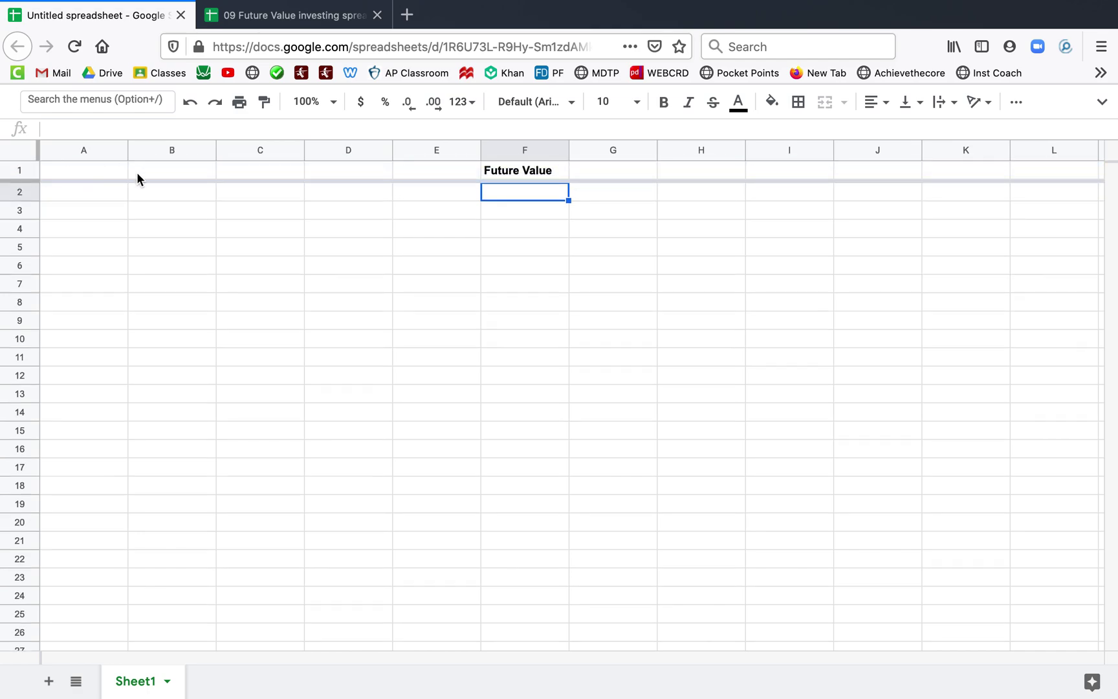
left_click(270, 18)
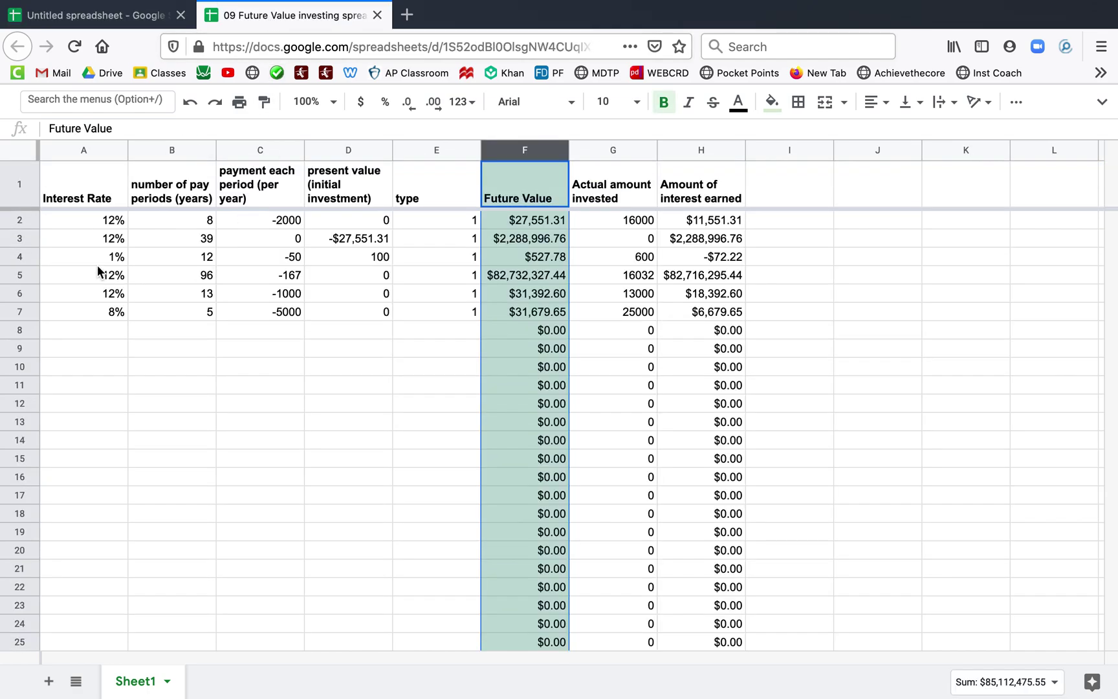
scroll(257, 375, "down", 3)
scroll(256, 374, "up", 3)
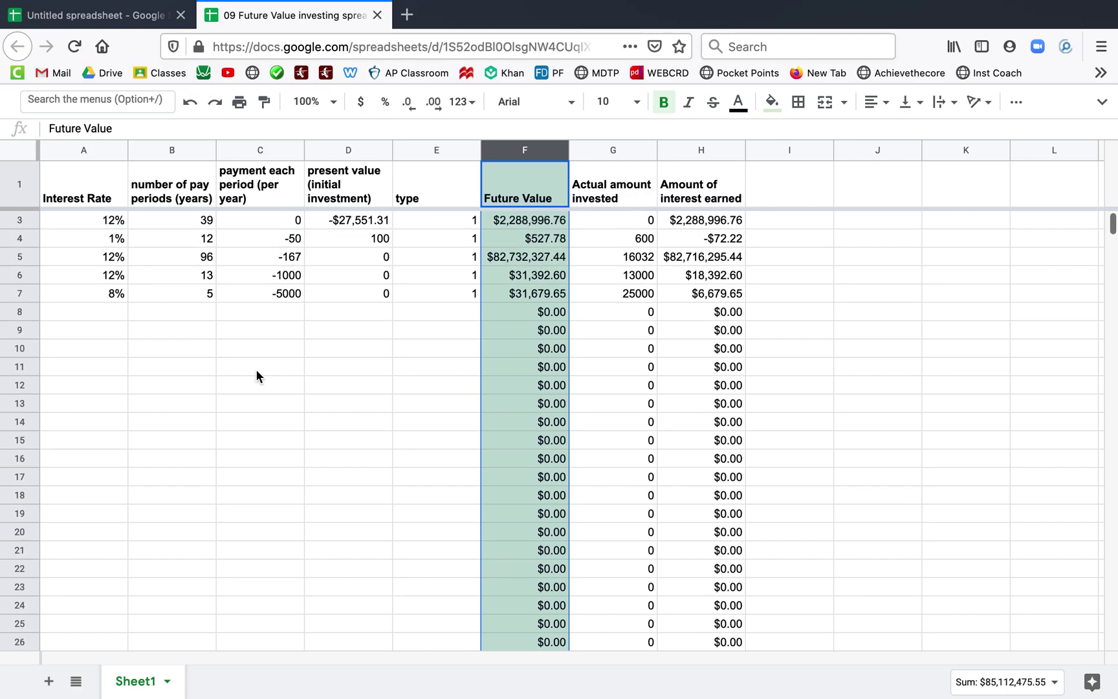
scroll(256, 374, "down", 3)
scroll(256, 375, "down", 2)
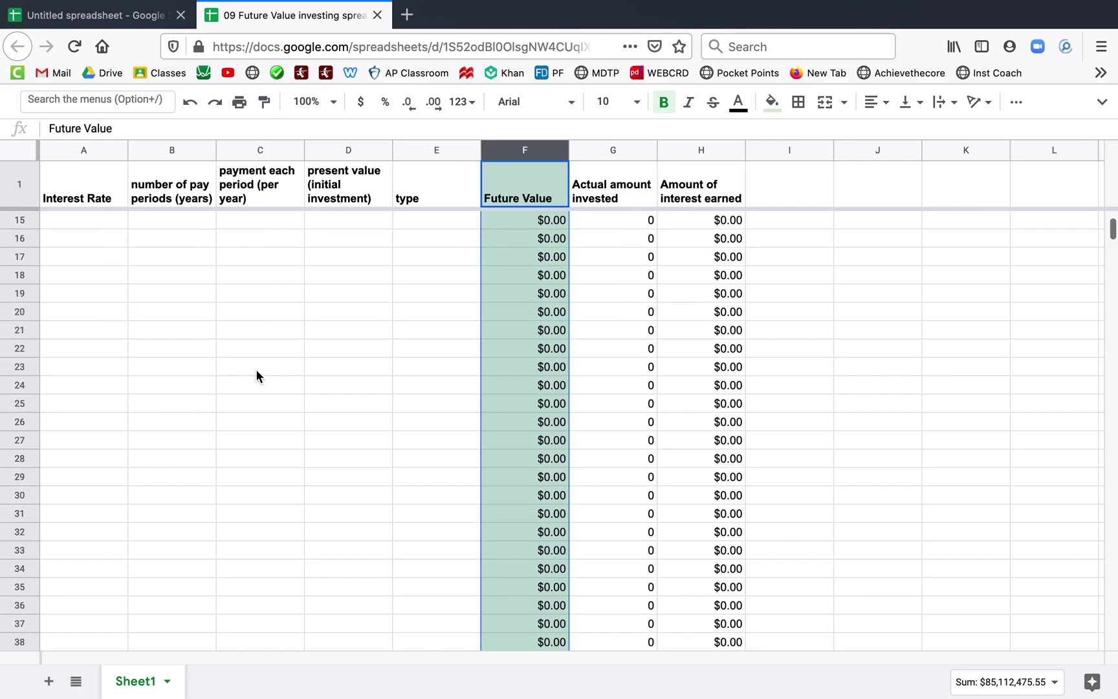
scroll(257, 375, "up", 5)
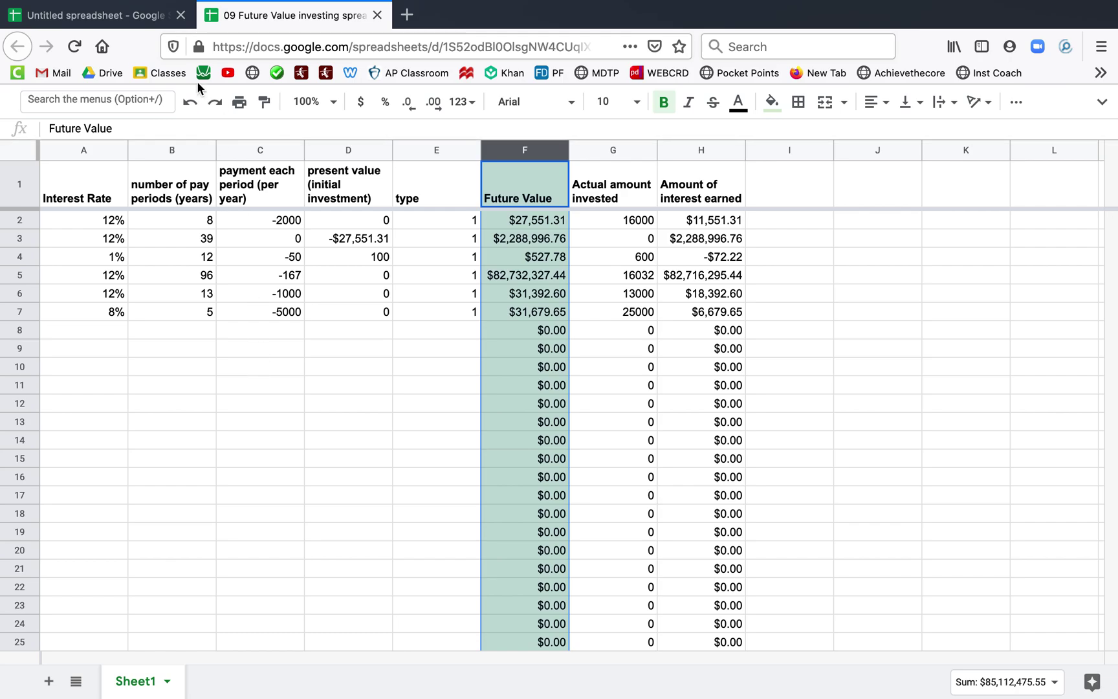
left_click(108, 20)
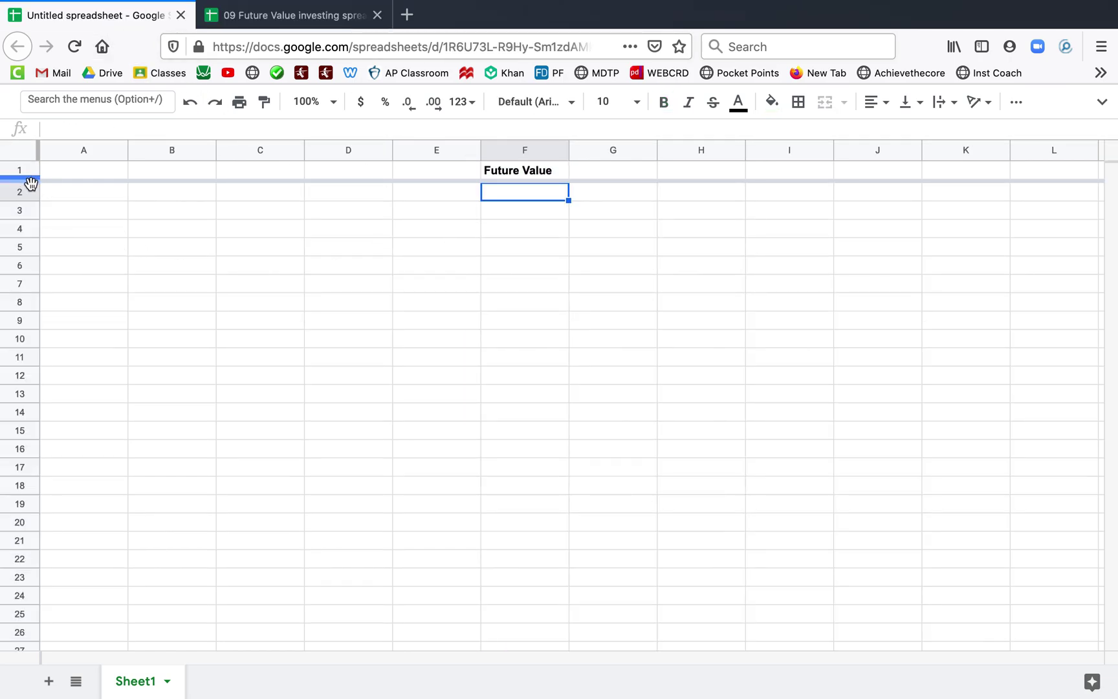
mouse_move(35, 148)
left_mouse_down()
mouse_move(142, 142)
mouse_move(44, 150)
left_mouse_up()
type("=fv(")
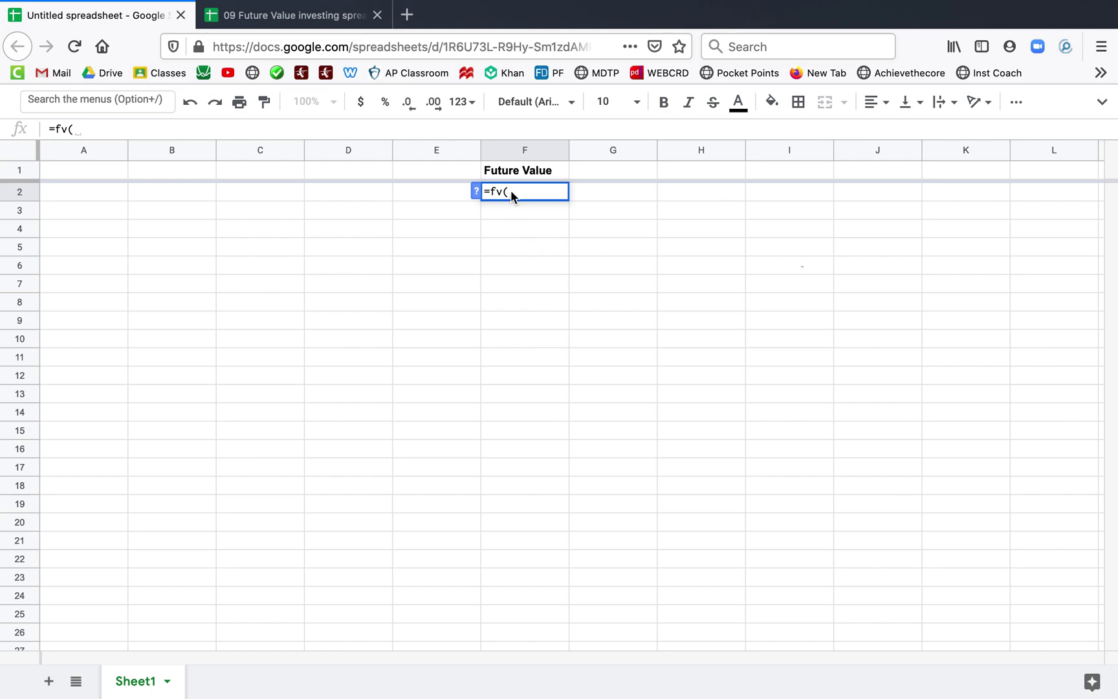
Step: Complete =fv(A2,B2,C2,D2,E2) in F2 so it shows $0.00
left_click(82, 190)
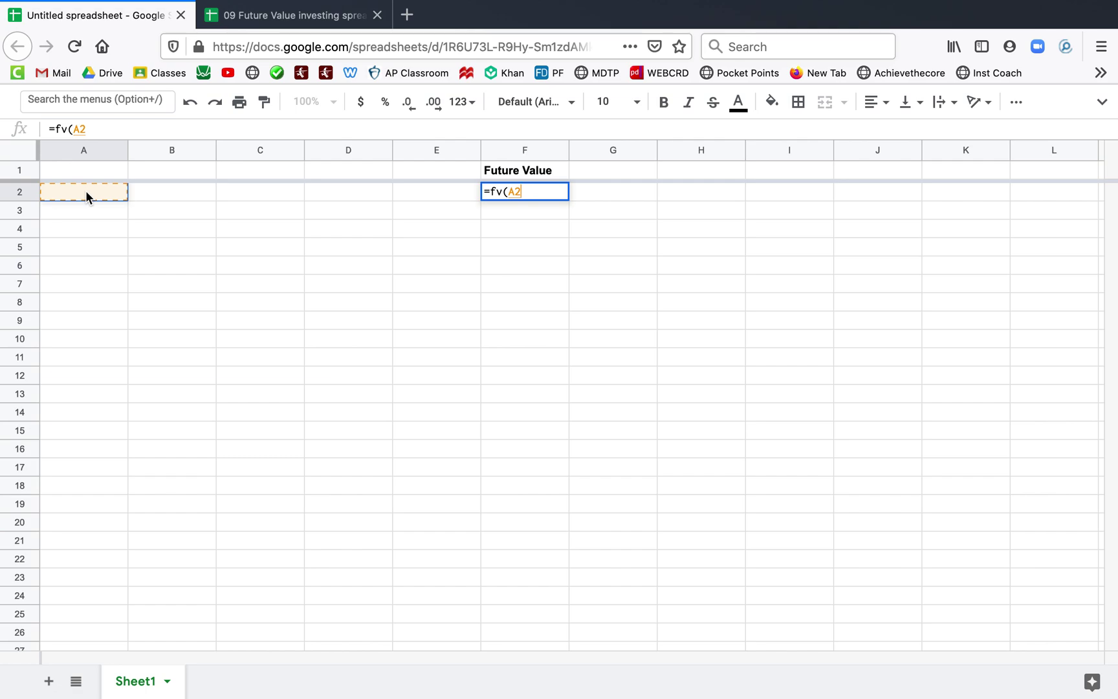
type(",")
left_click(148, 196)
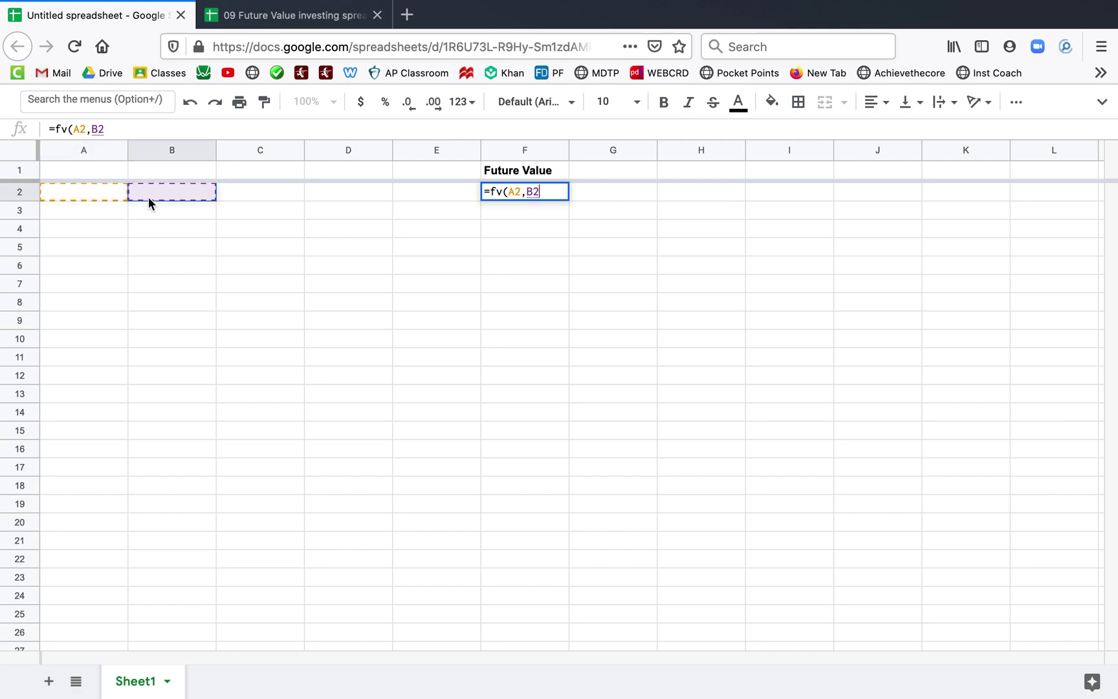
type(",")
left_click(230, 190)
type(",")
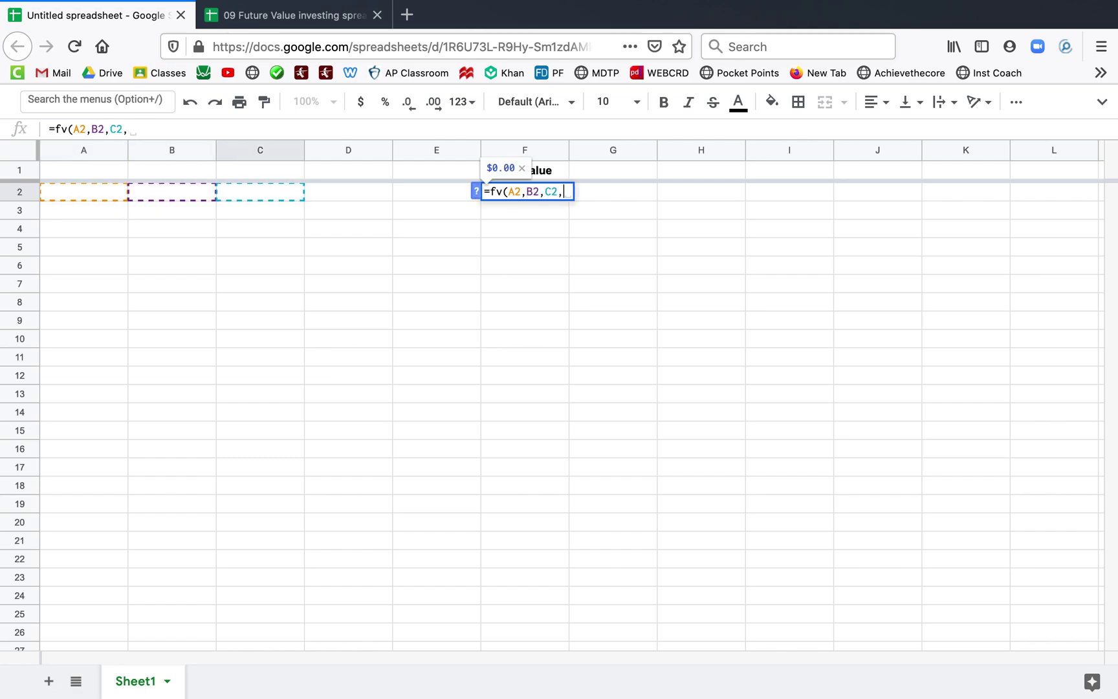
left_click(331, 195)
type(",")
left_click(407, 192)
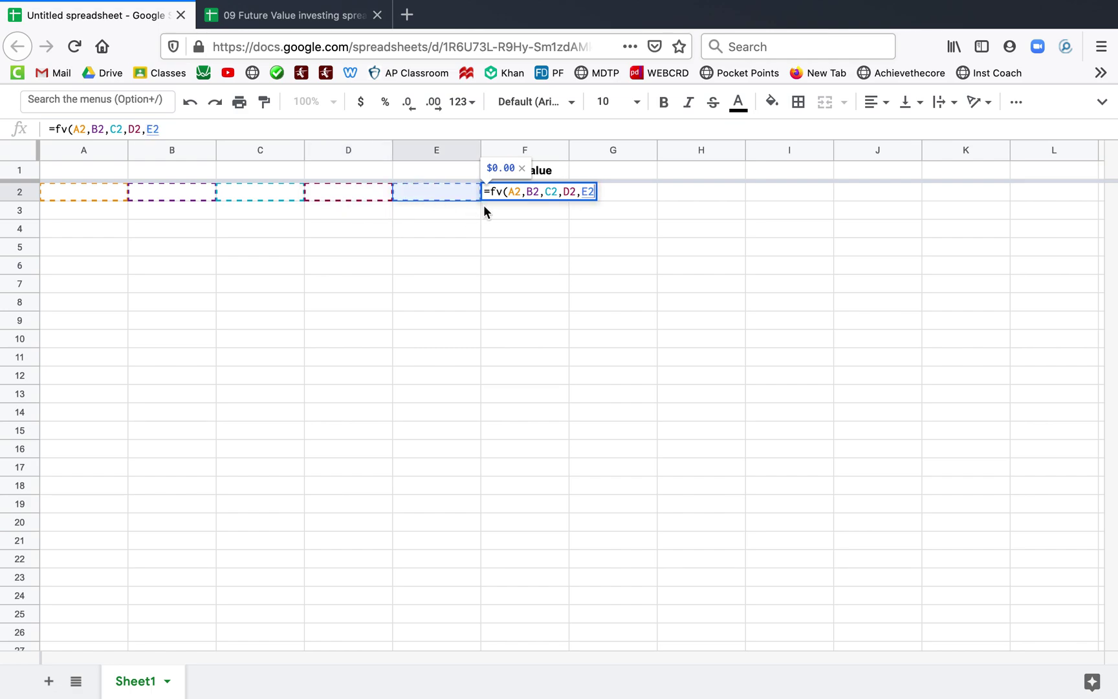
type(")")
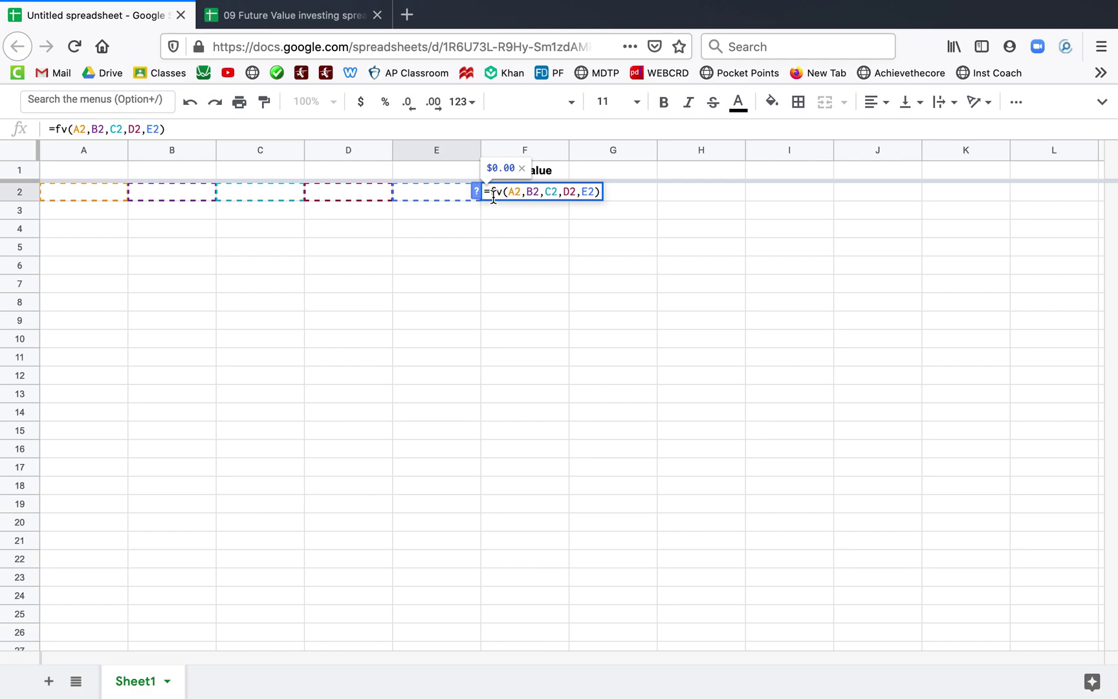
left_click(476, 191)
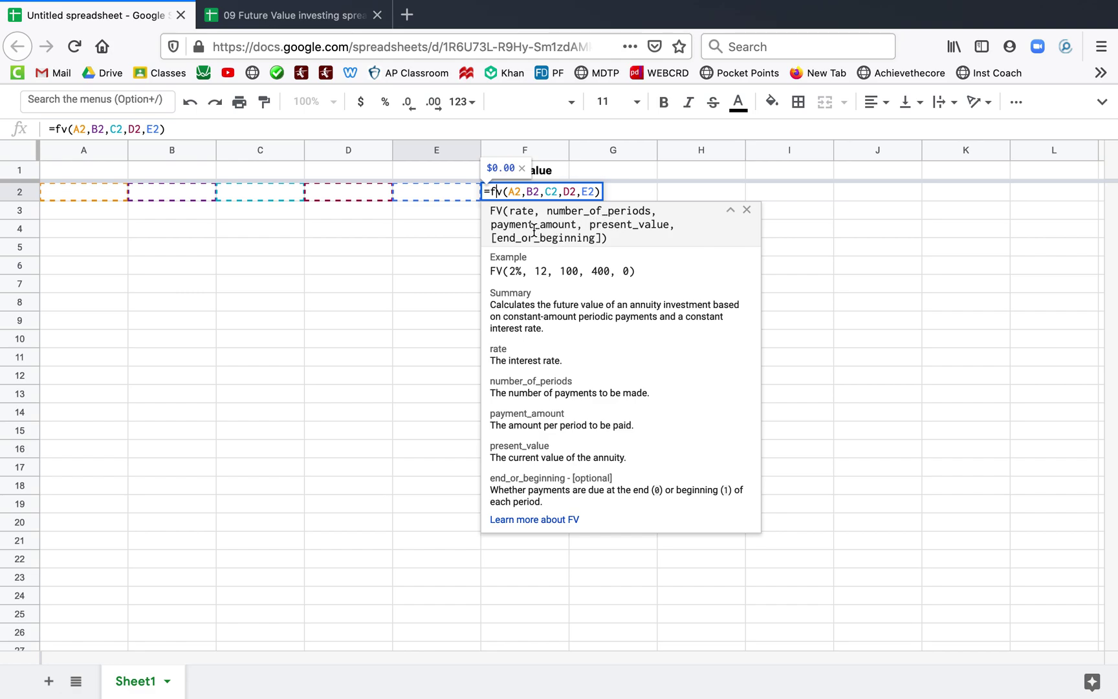
left_click(91, 172)
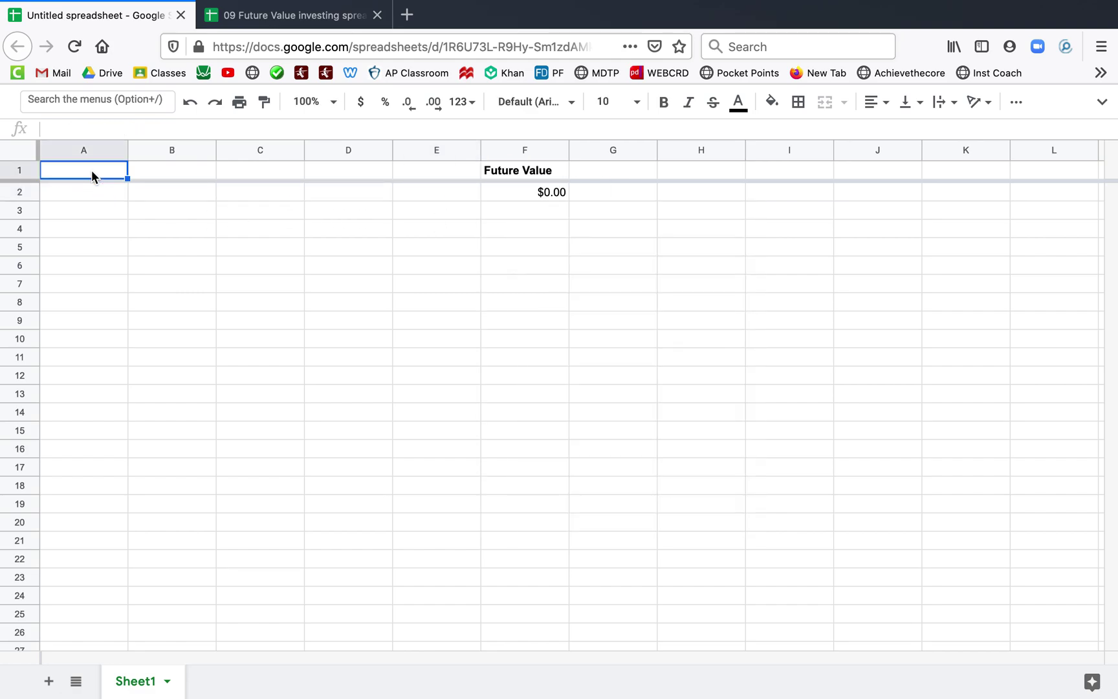
Step: Type Rate in A1 and paste the four input headings from the finished sheet into B1:E1
type("Rate")
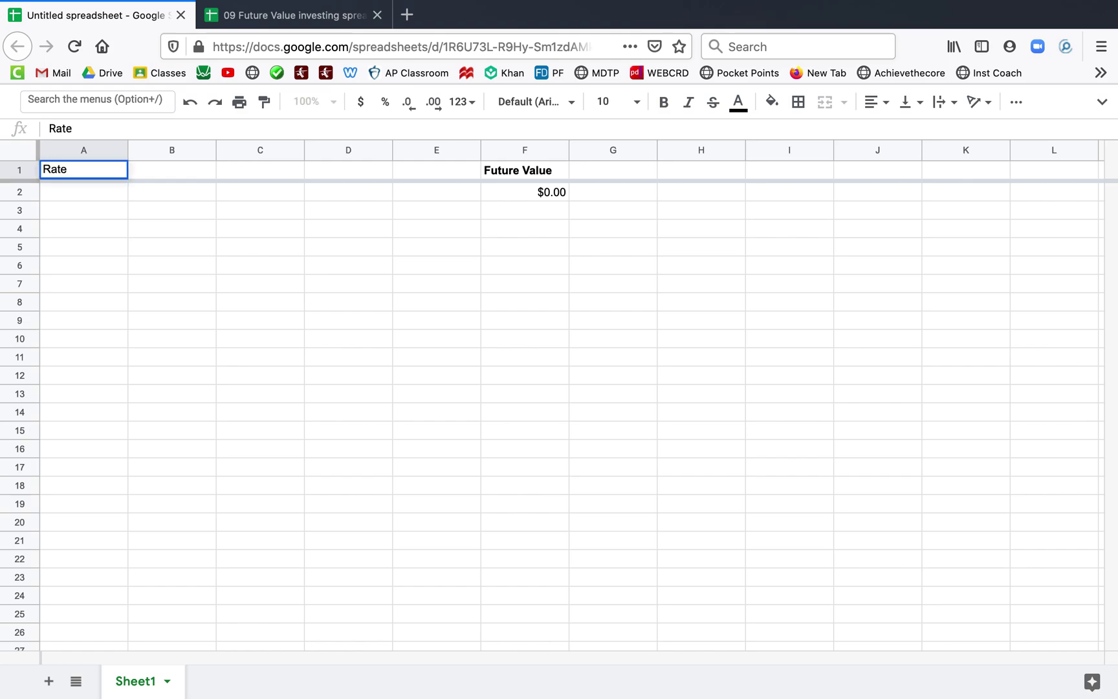
key("Tab")
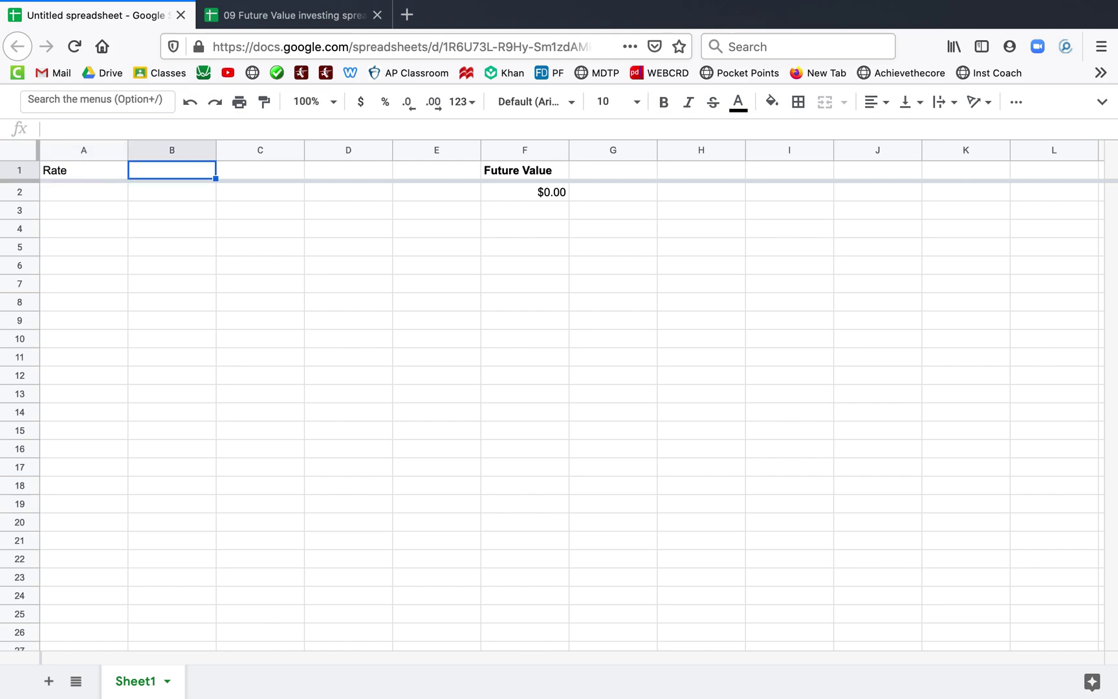
left_click(250, 16)
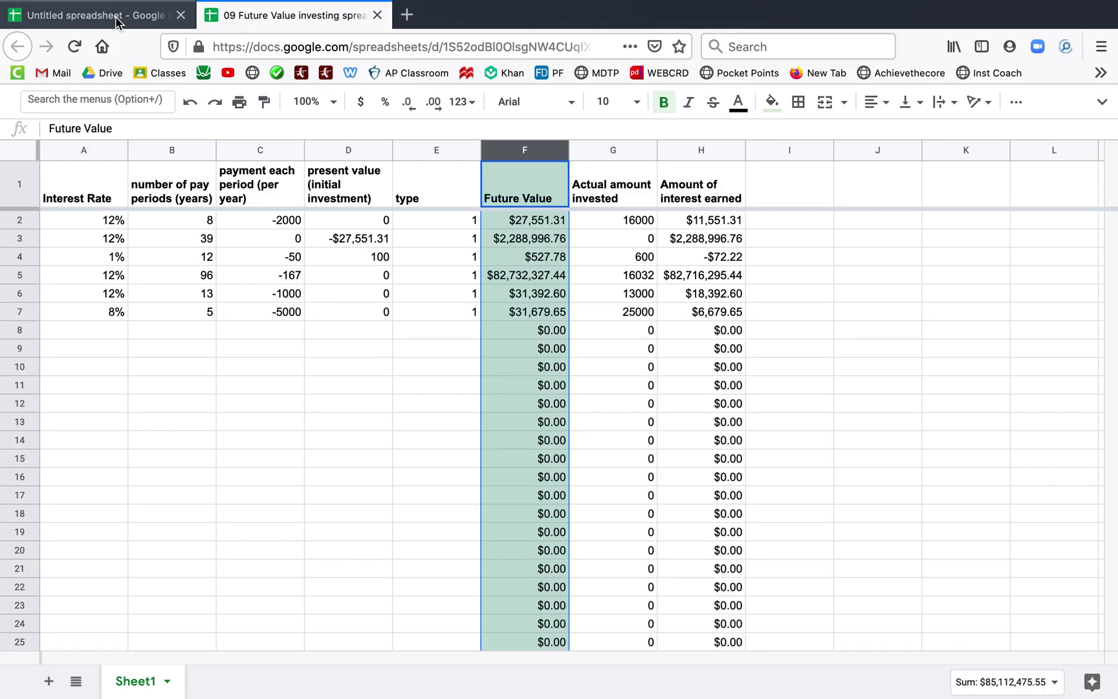
left_click_drag(155, 194, 438, 180)
key("ctrl+c")
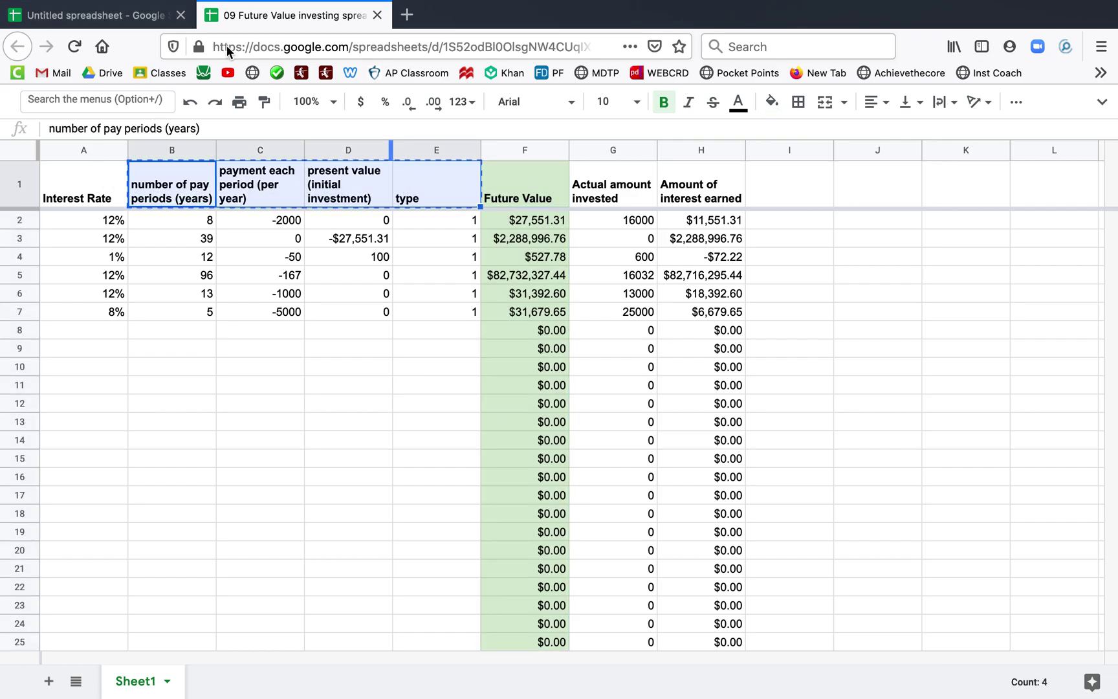
left_click(127, 14)
key("ctrl+v")
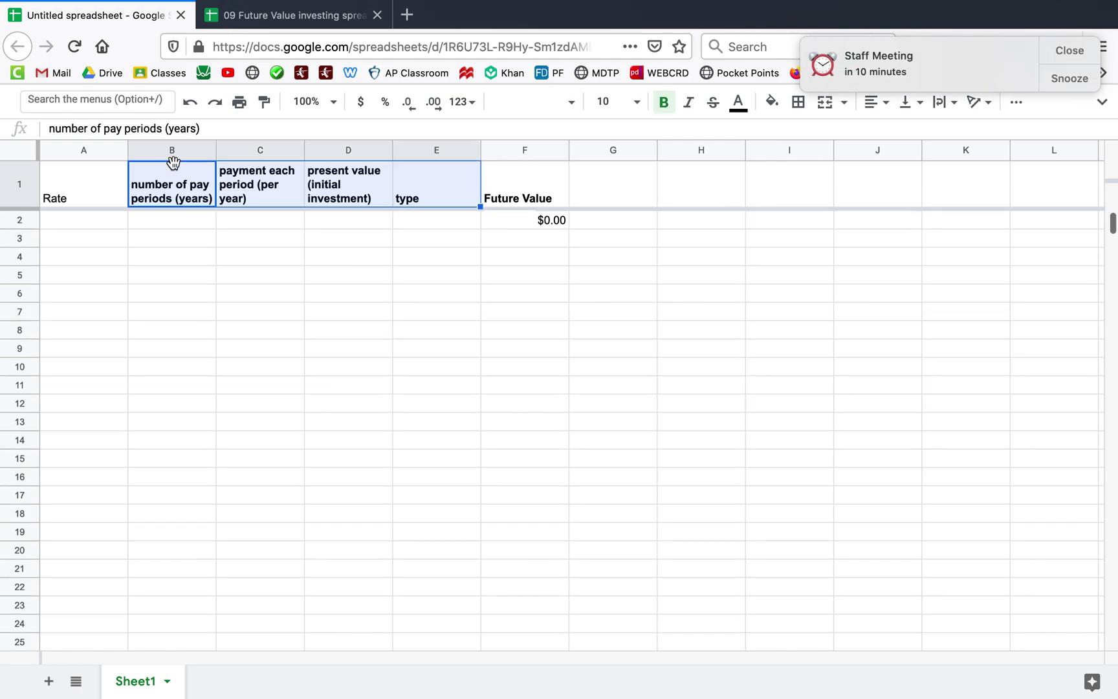
left_click(175, 234)
Step: Make the Rate heading in A1 bold, then select the Future Value column
left_click(86, 194)
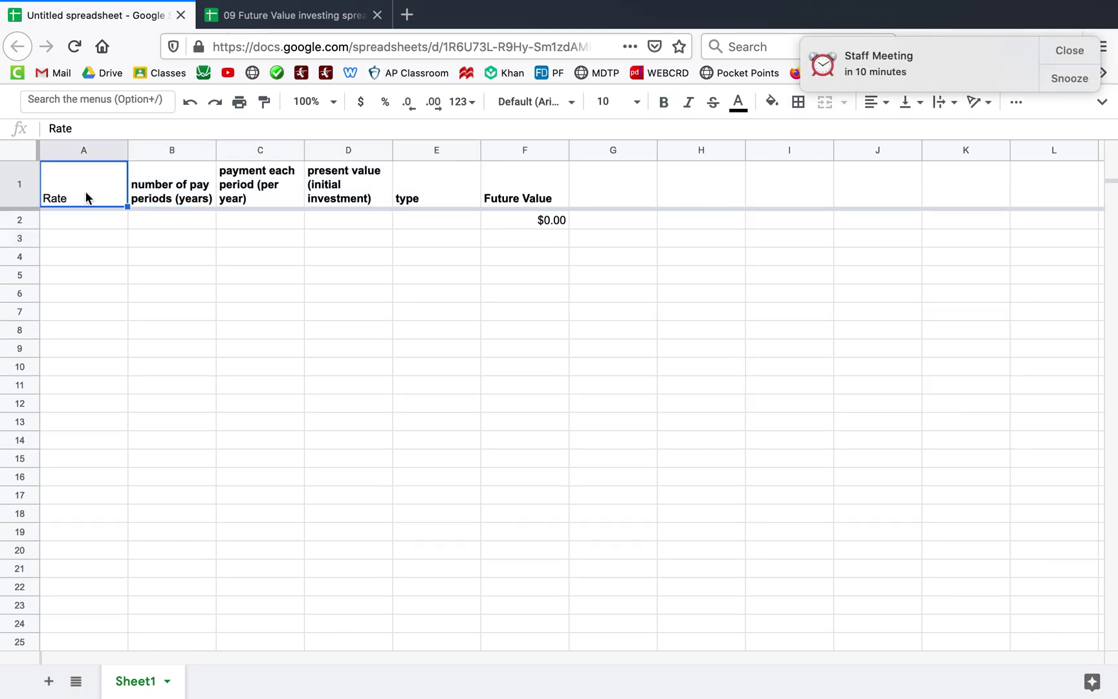
key("super+b")
key("Return")
left_click(518, 154)
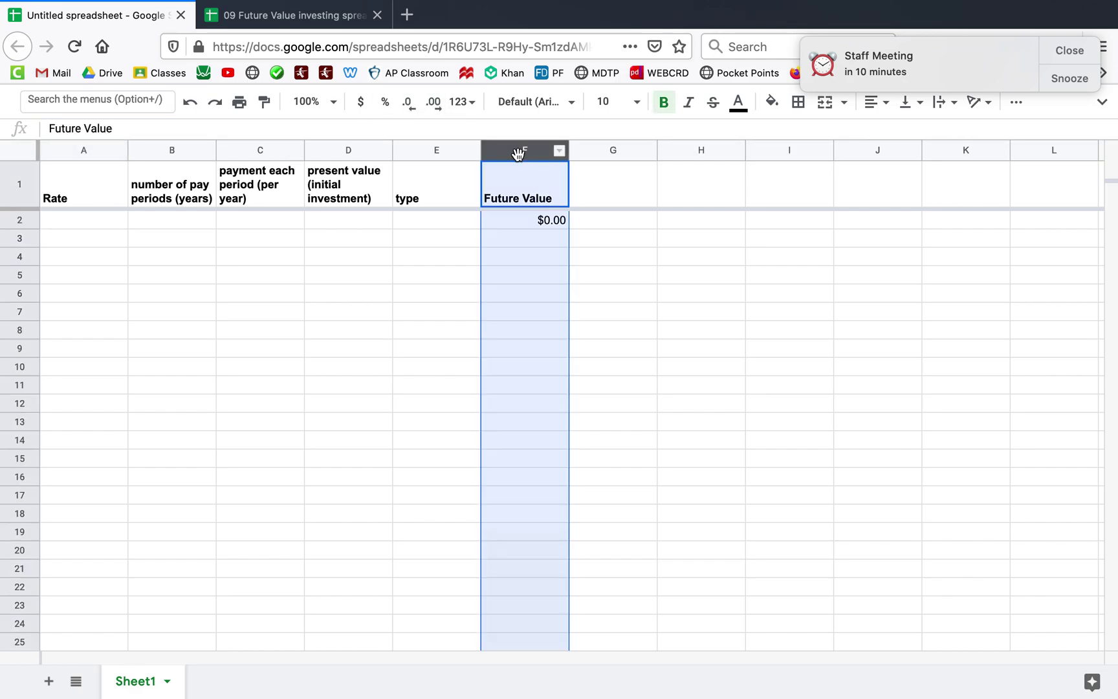
left_click(1063, 52)
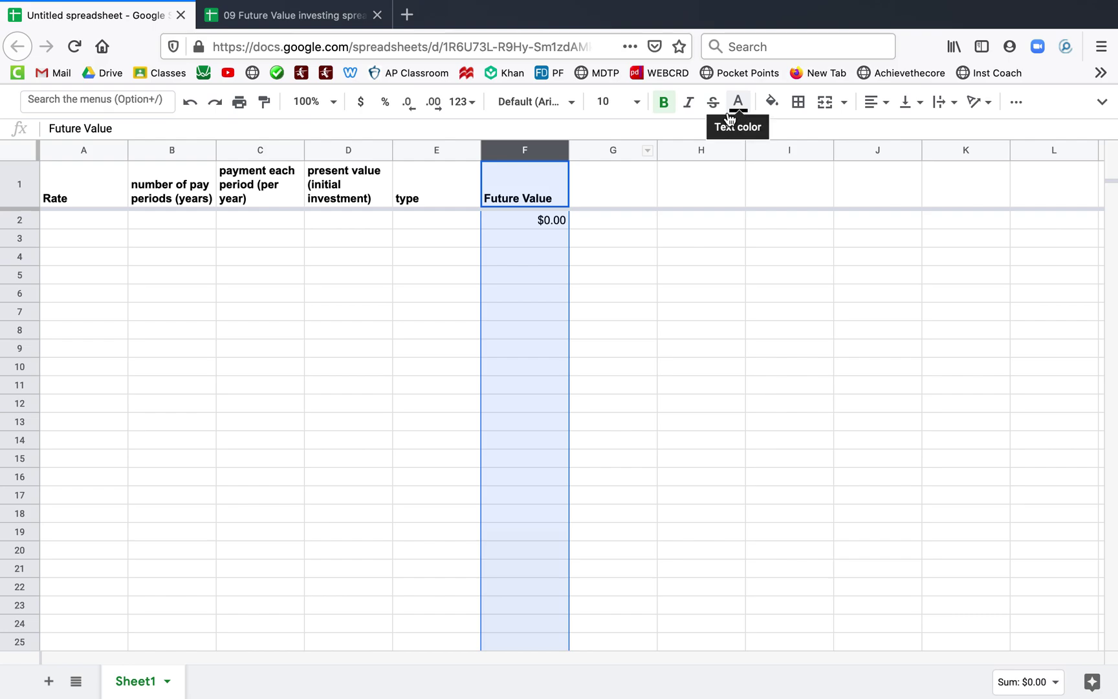
Step: Fill column F with light green after trying brighter greens
left_click(774, 105)
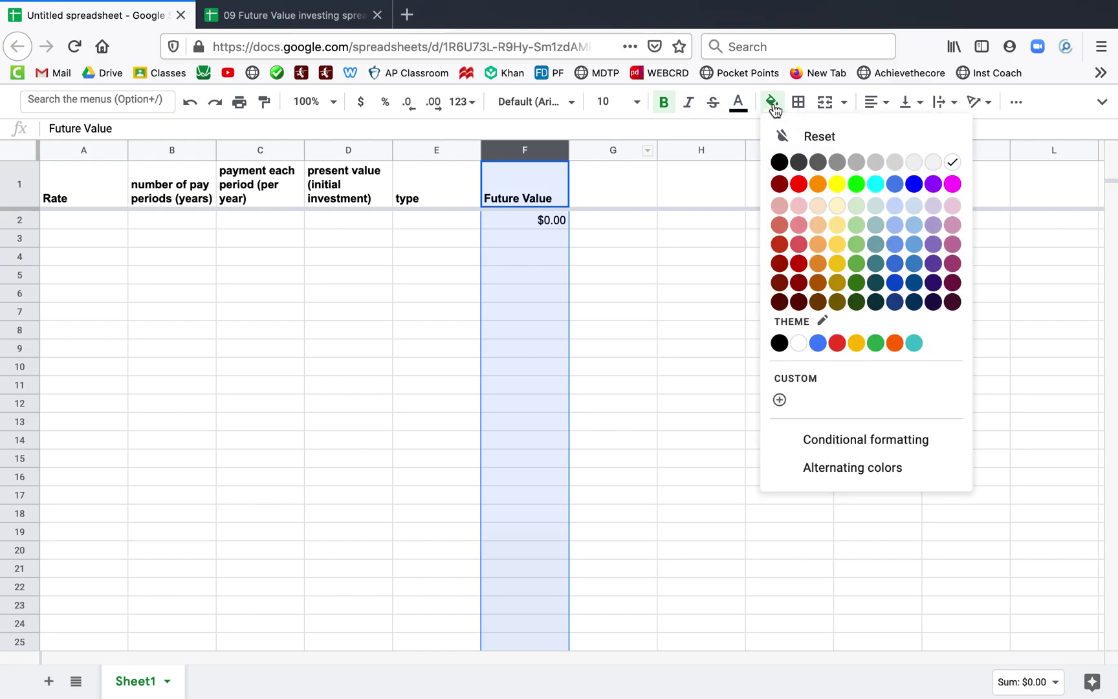
left_click(855, 186)
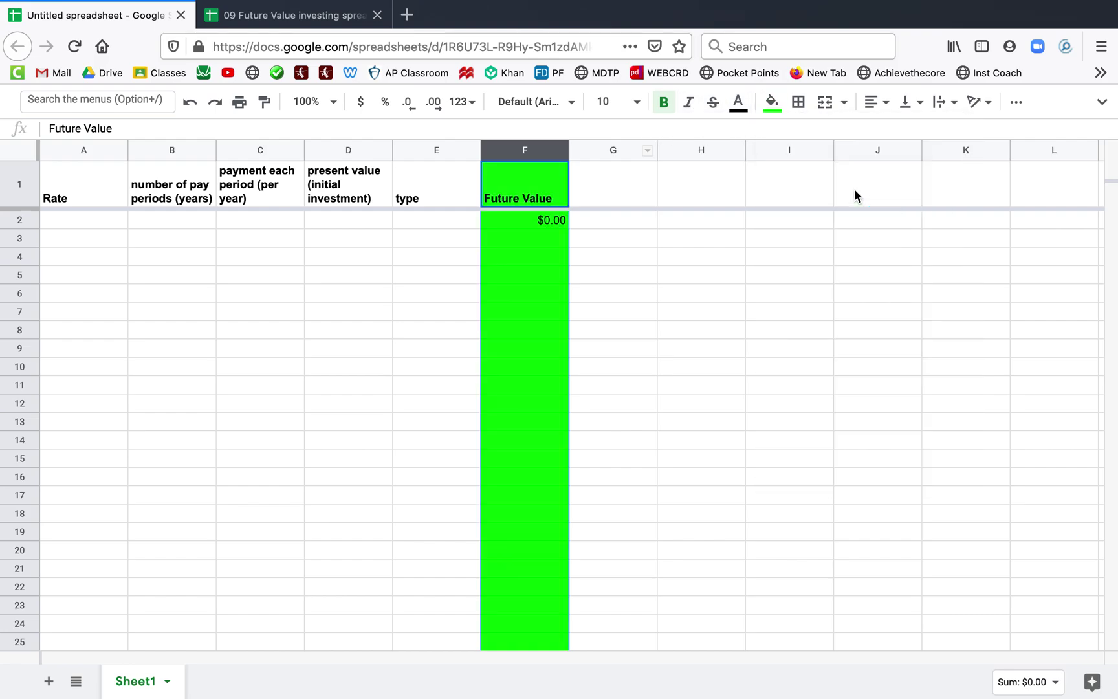
left_click(771, 104)
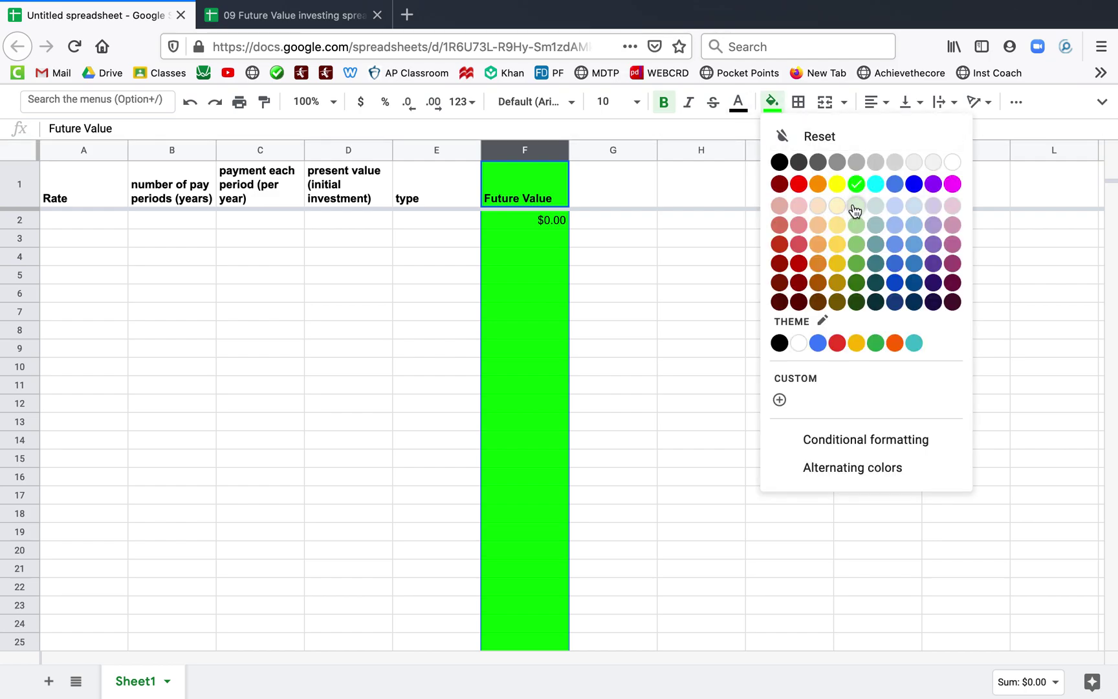
left_click(852, 210)
left_click(773, 103)
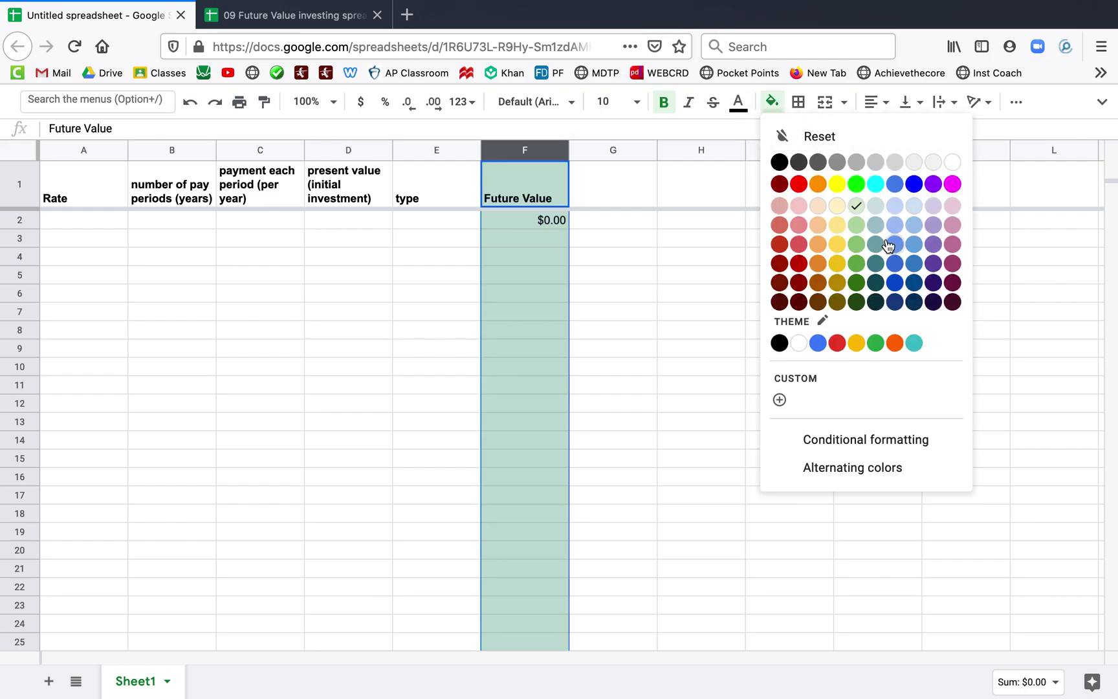
left_click(857, 227)
left_click(582, 293)
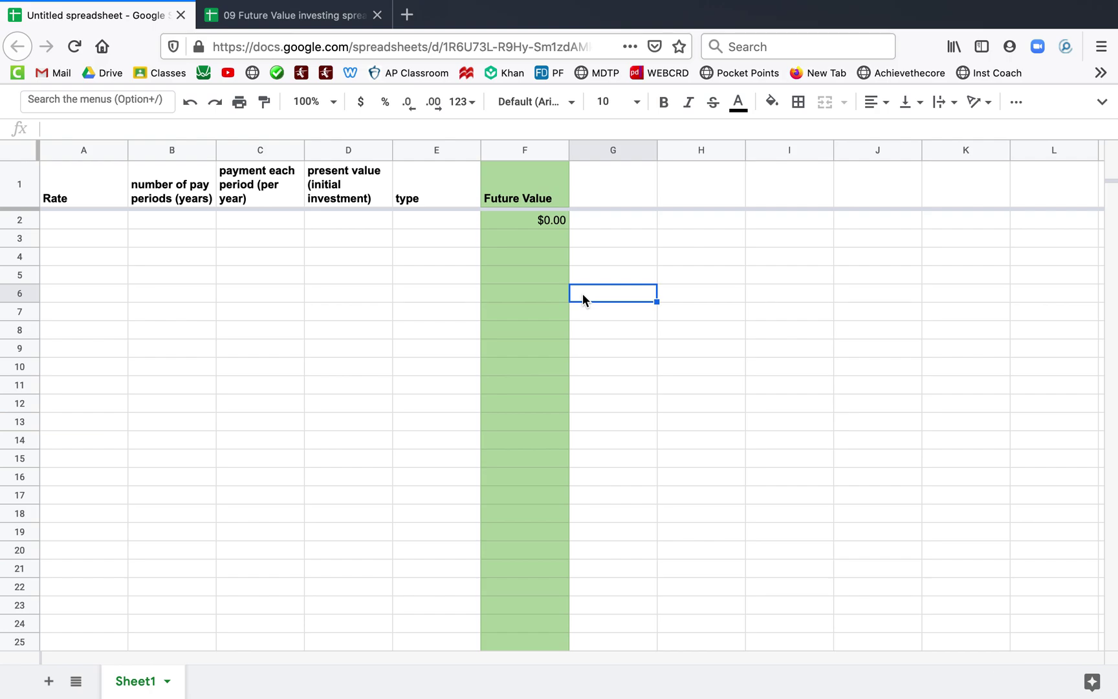
Step: Check the FV formula in F2, then move to A2 to begin data entry
left_click(527, 241)
left_click(519, 224)
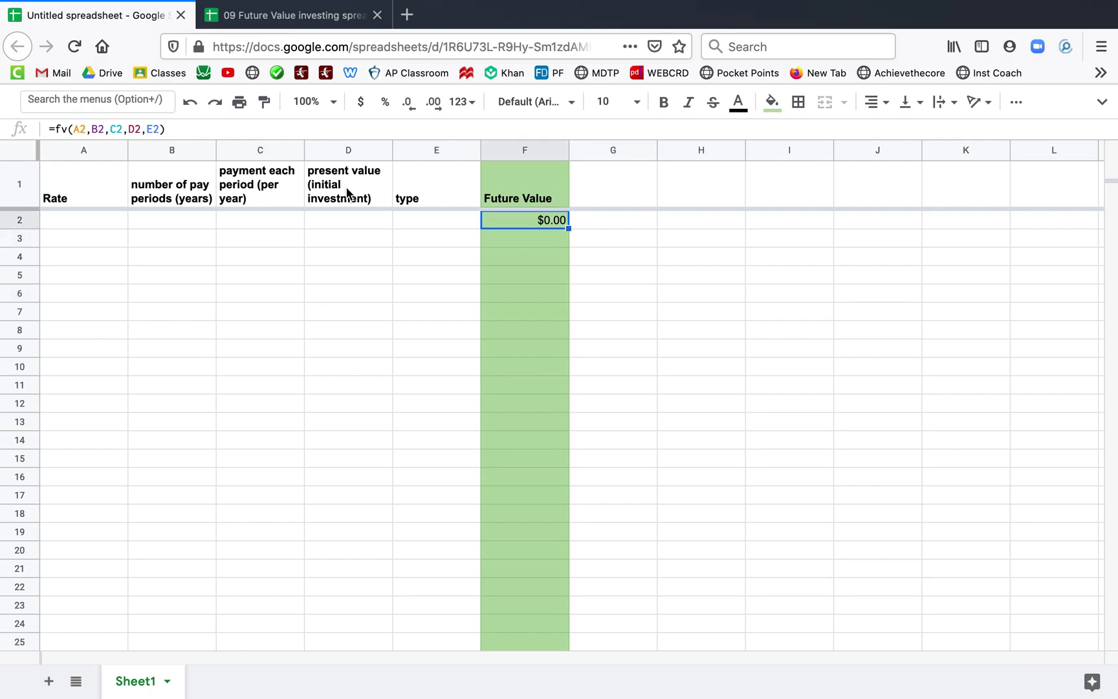
left_click(108, 233)
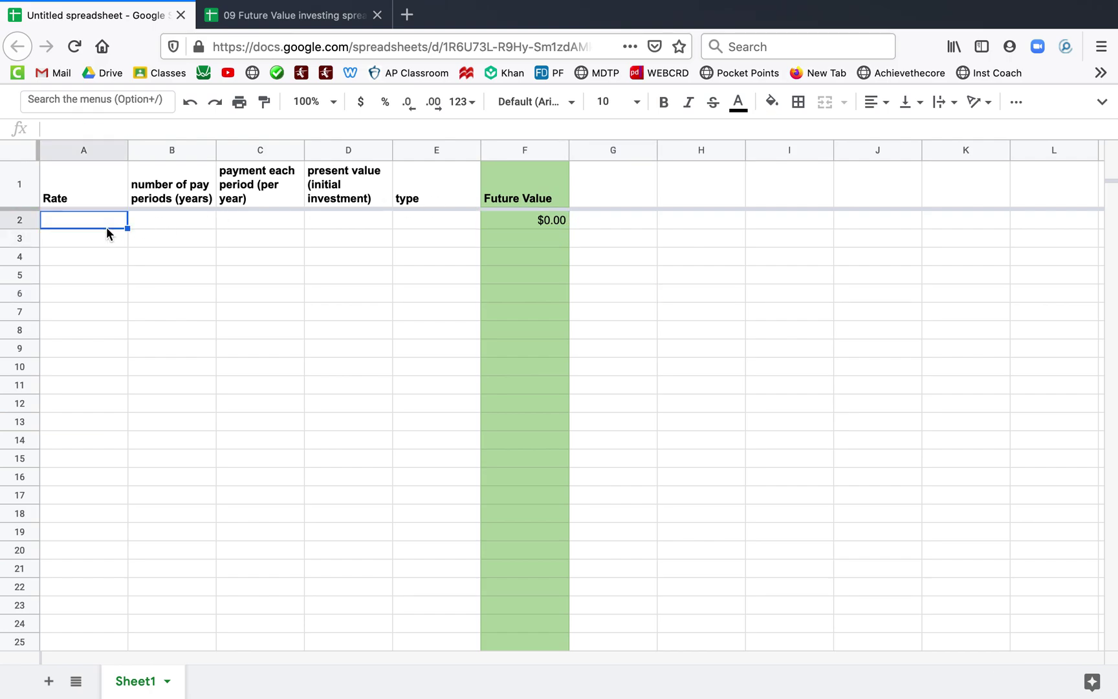
key("Tab")
key("Tab")
key("Tab")
key("Tab")
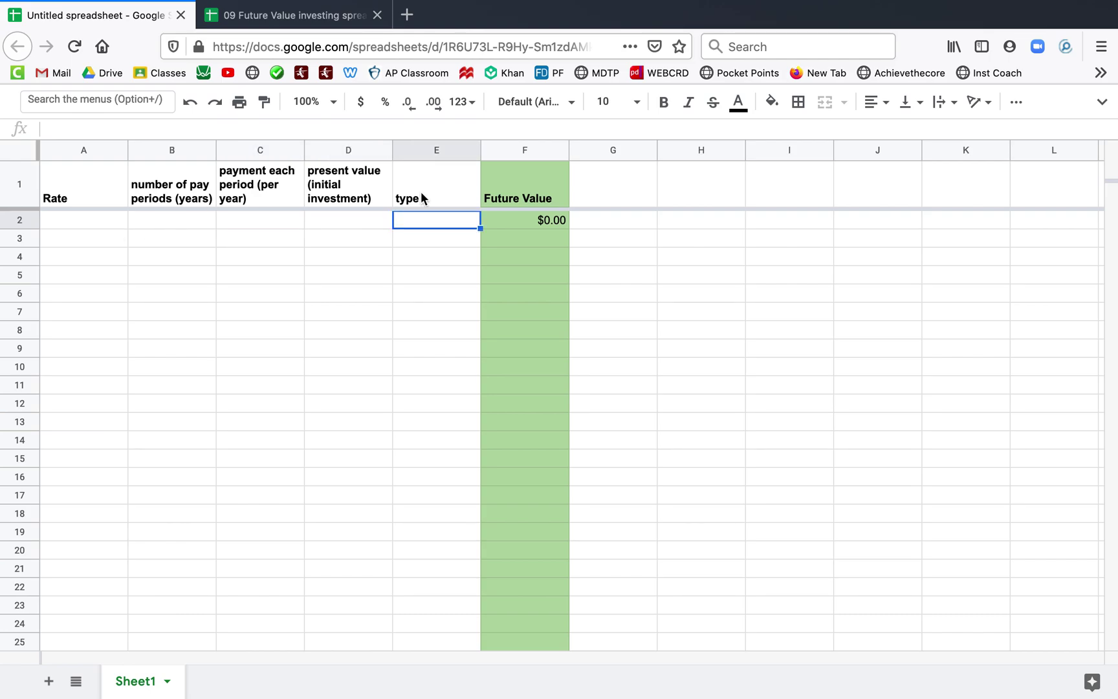
Step: Enter 12%, 10, -2000, 0 and 1 into A2:E2 to get $39,309.17, then view the reference sheet
left_click(110, 228)
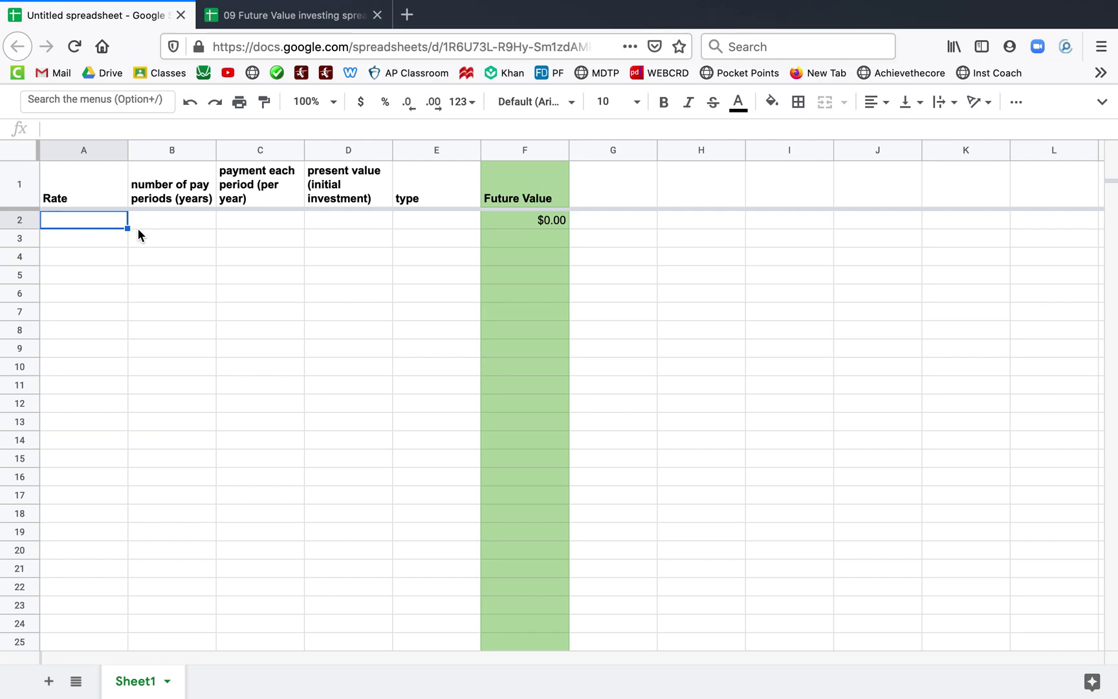
type("12%")
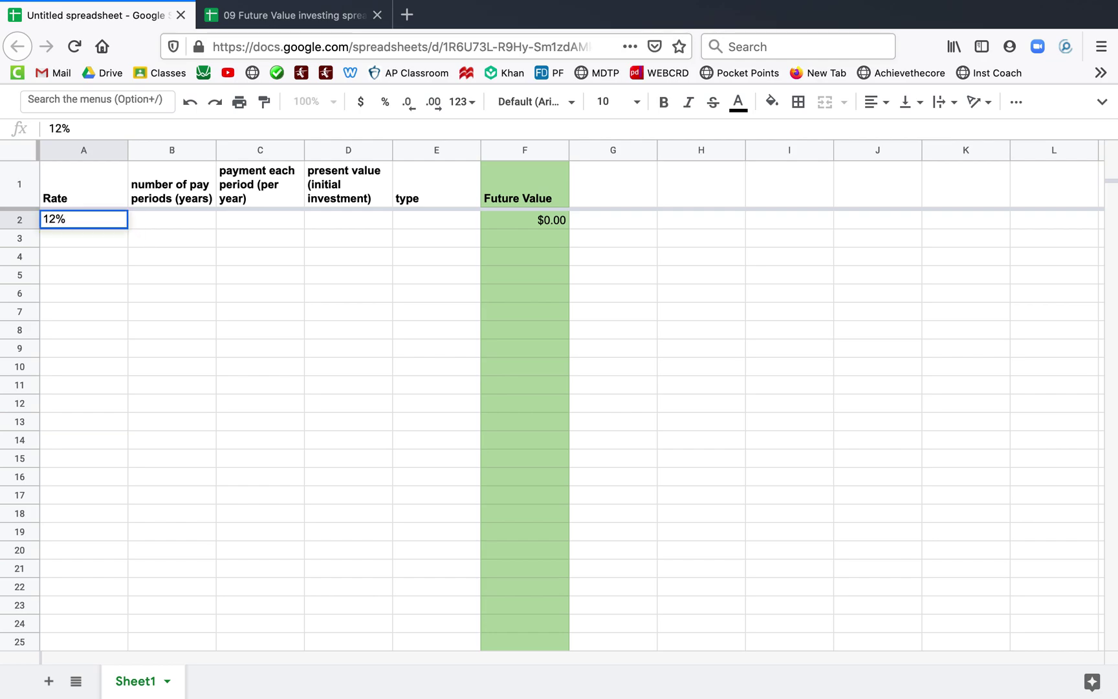
key("Tab")
type("10")
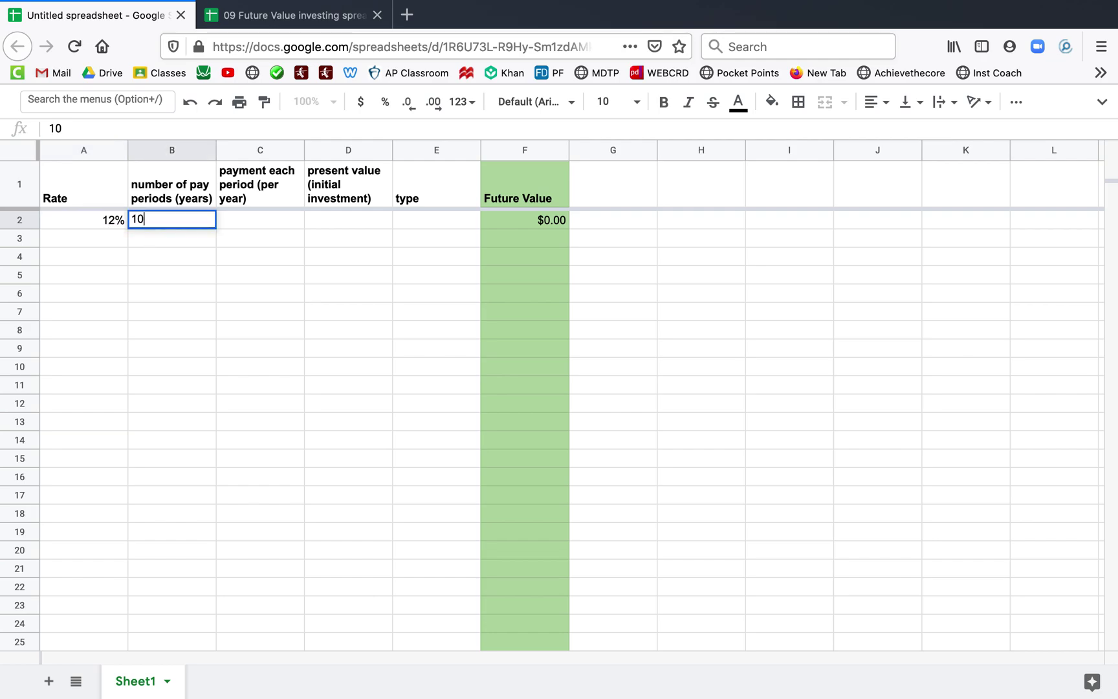
key("Tab")
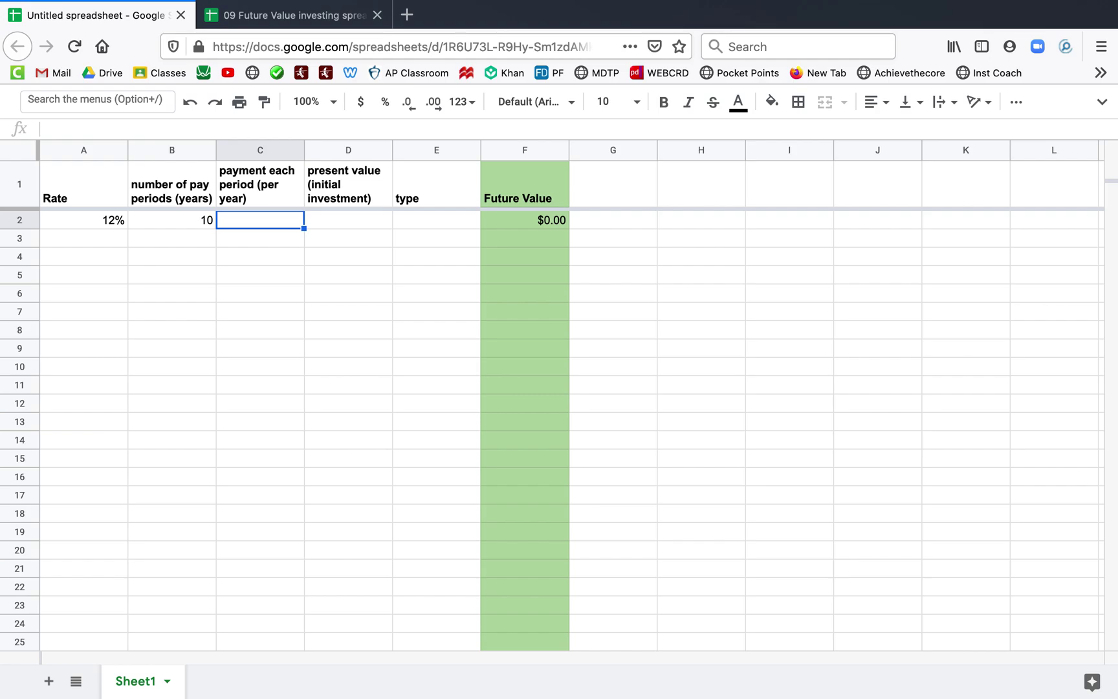
type("-2000")
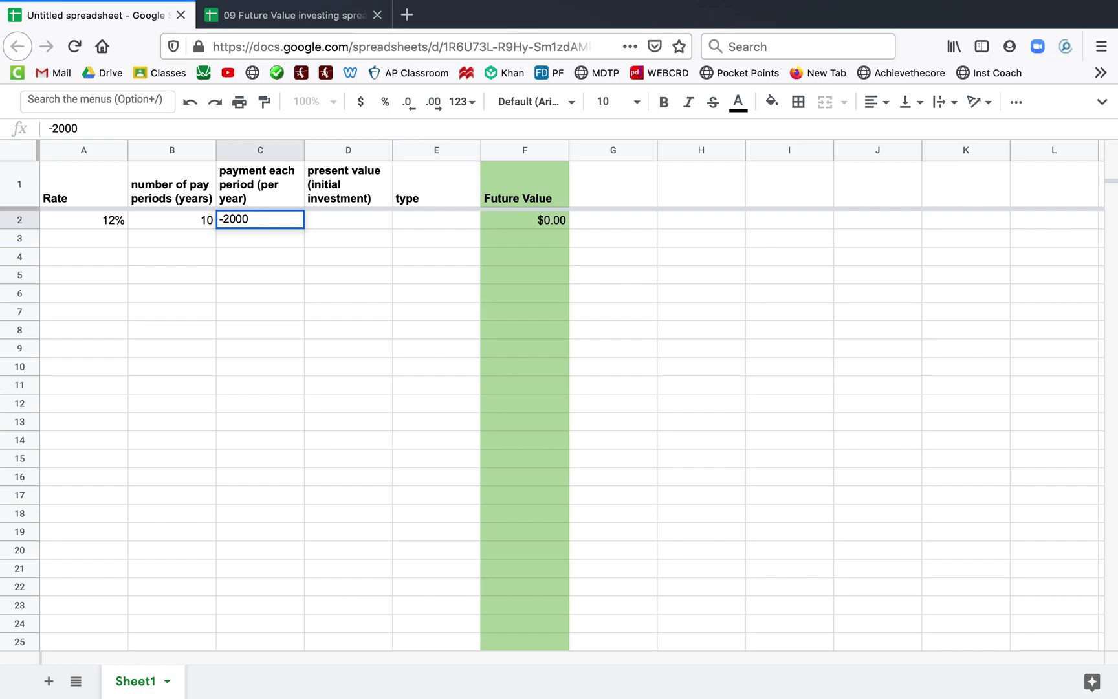
key("Tab")
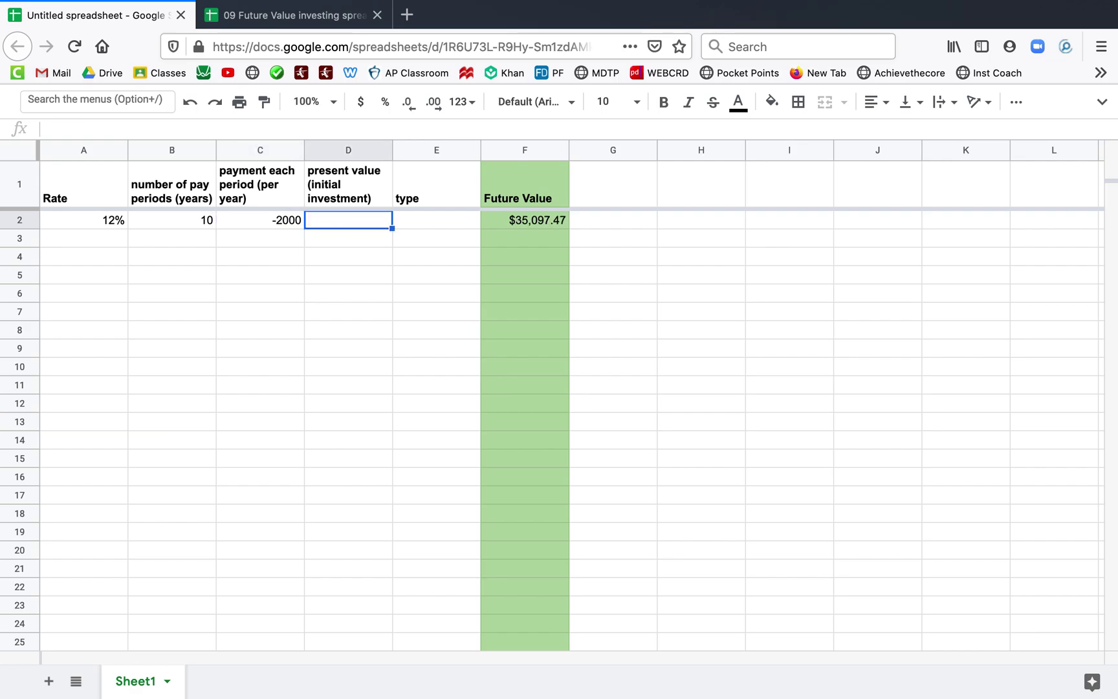
type("0")
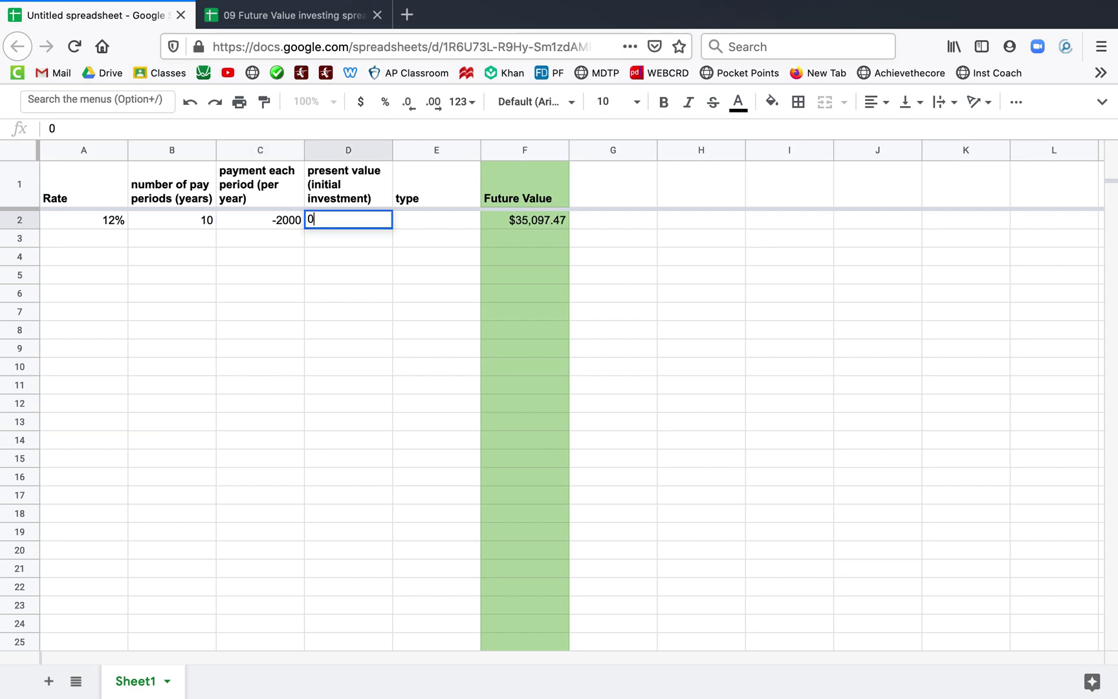
key("Tab")
type("1")
key("Return")
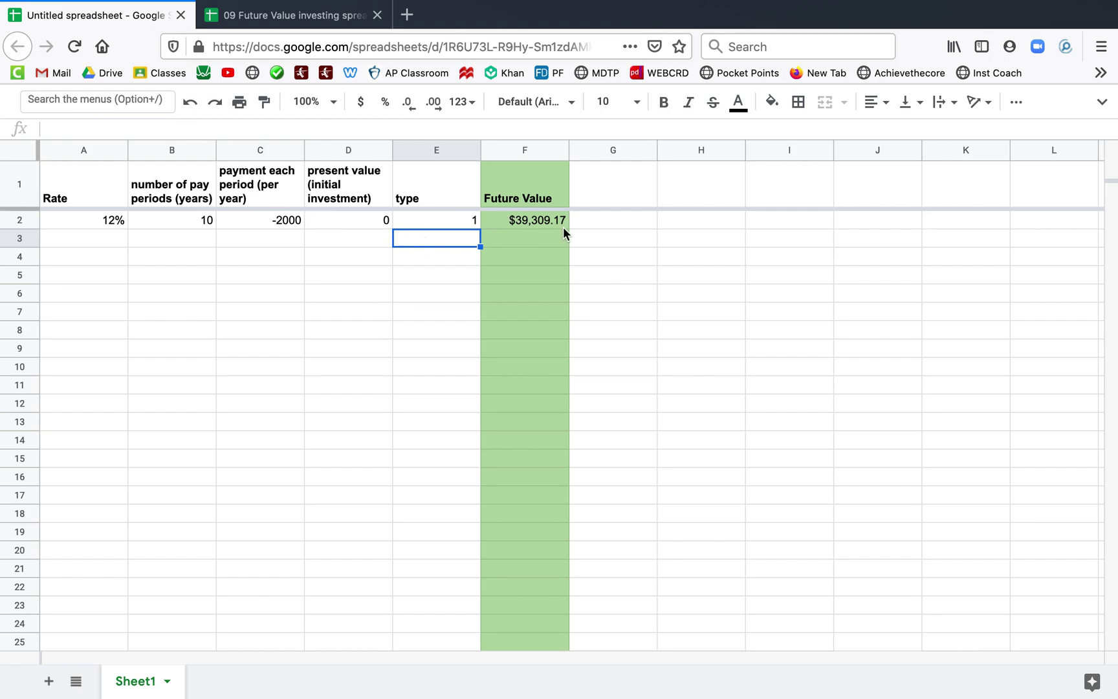
left_click(302, 22)
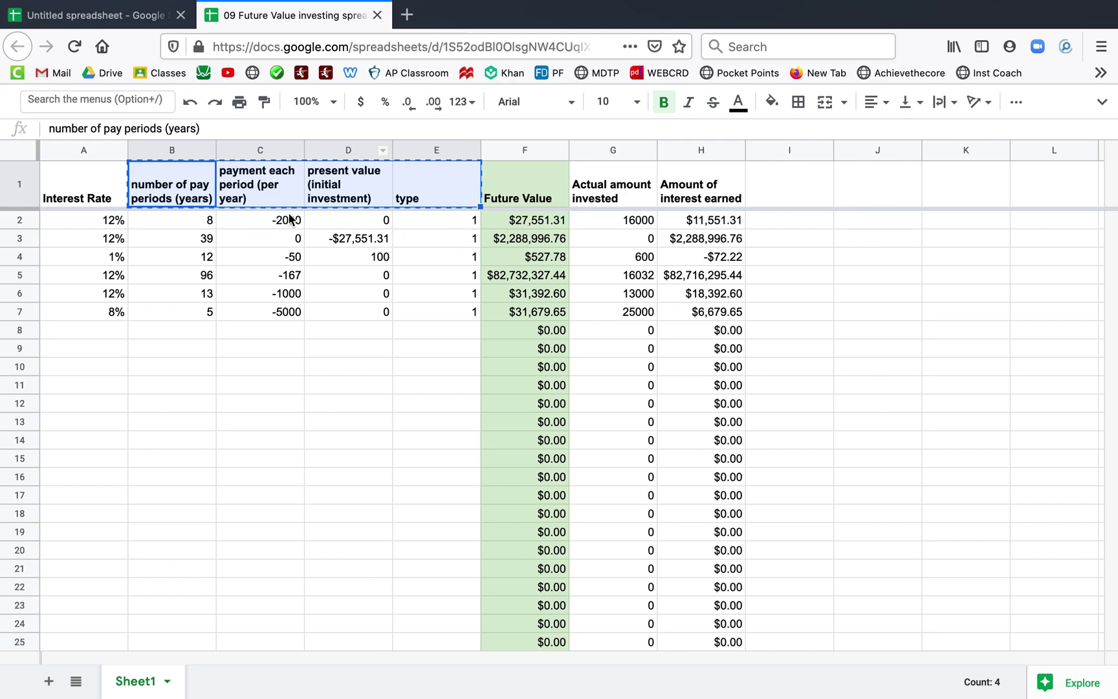
Step: Set the reference sheet's periods in B2 to 10, then return to the Untitled spreadsheet
left_click(197, 222)
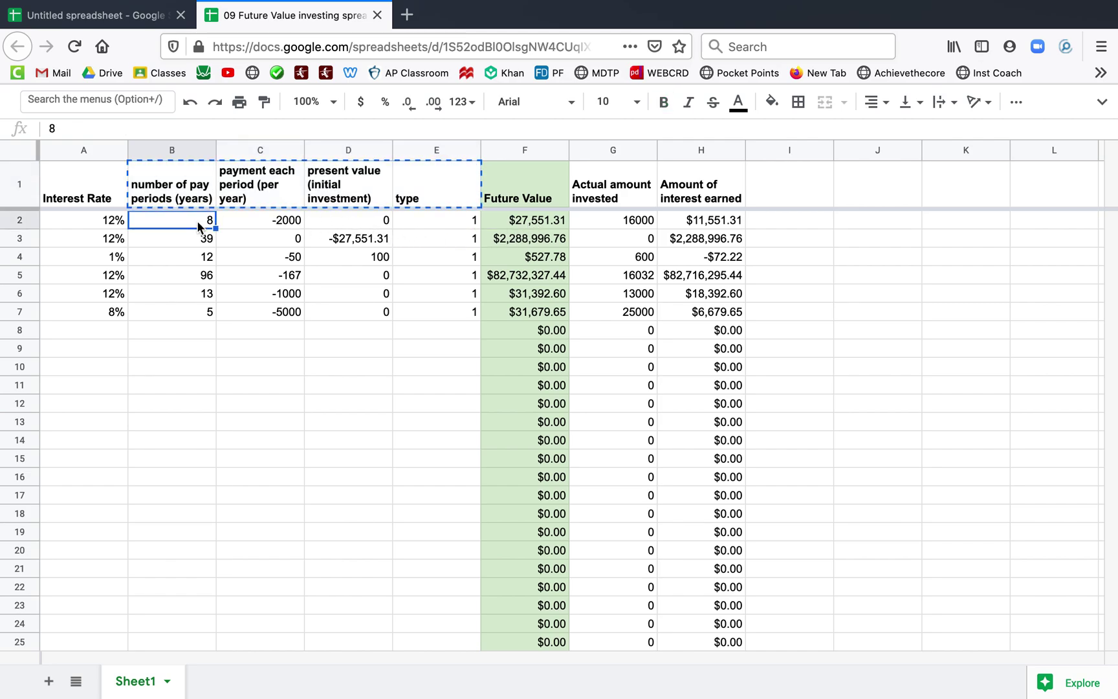
type("10")
key("Return")
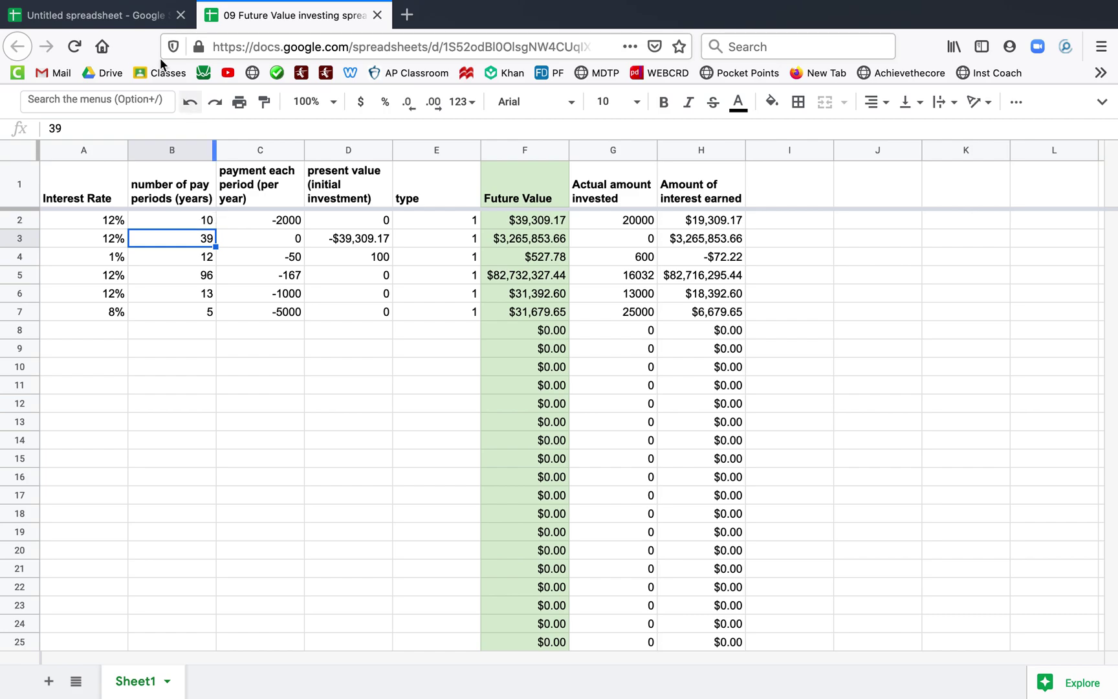
left_click(113, 15)
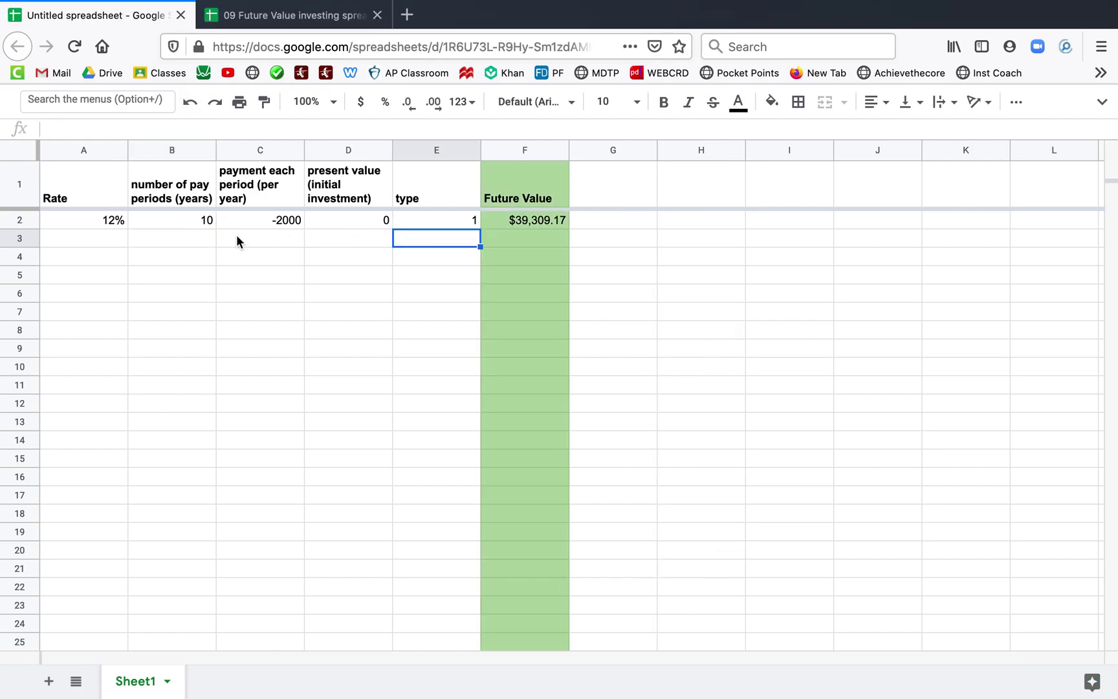
Step: Select the FV formula cell F2 after checking other cells in column F
left_click(518, 232)
left_click(519, 220)
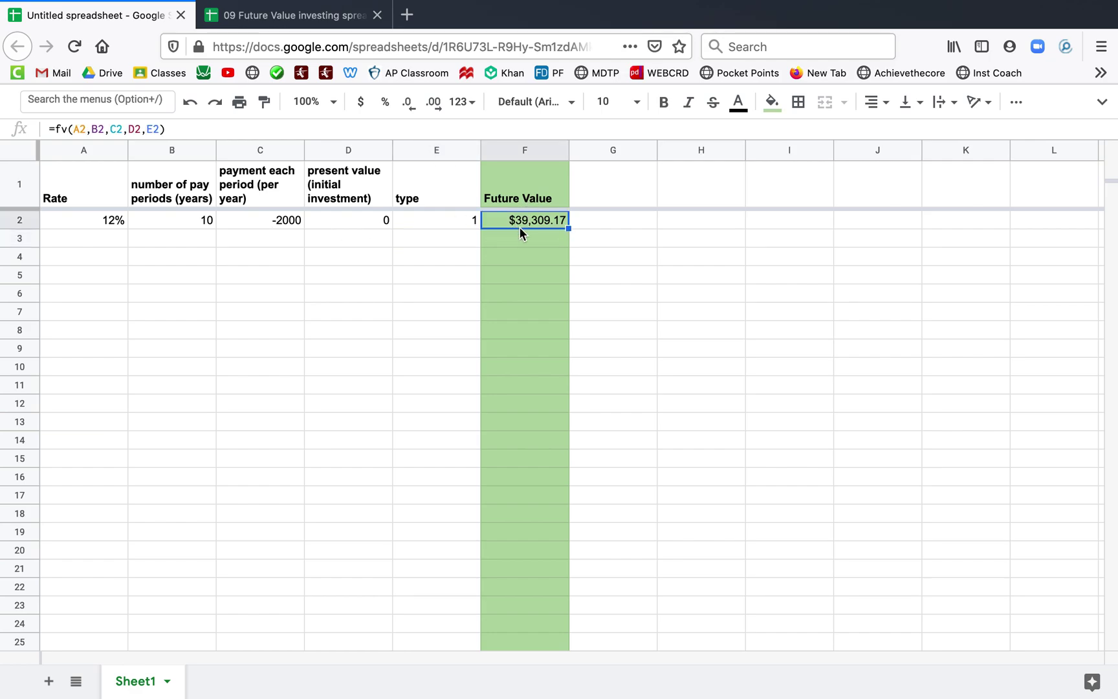
left_click(532, 253)
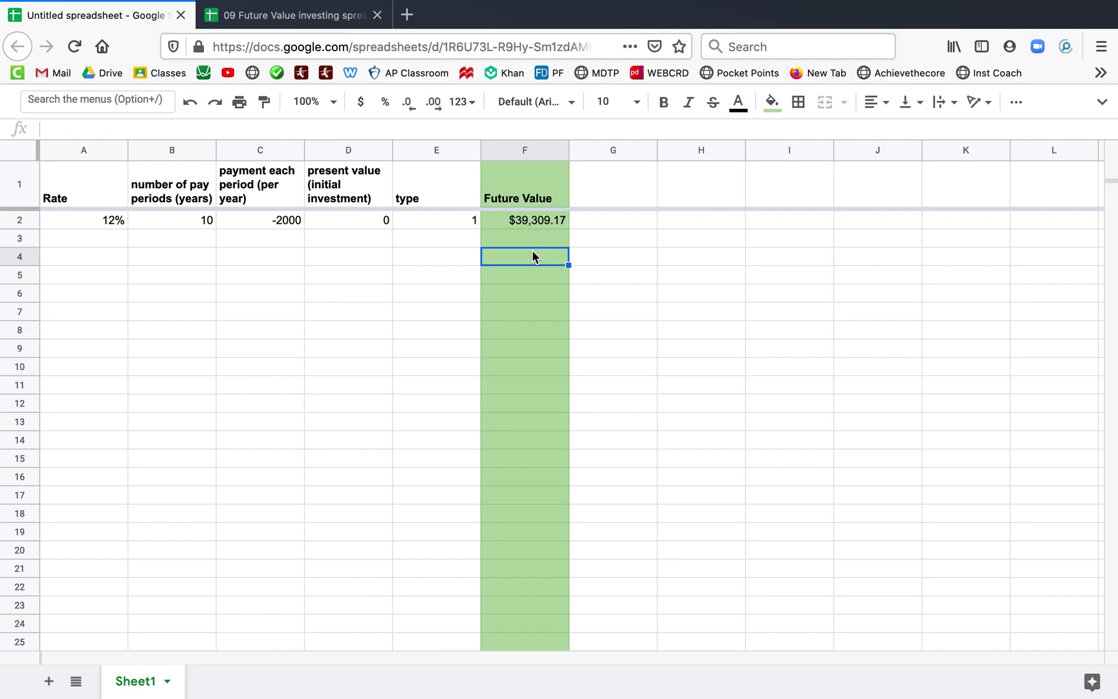
left_click(539, 313)
key("Down")
key("Down")
left_click(516, 221)
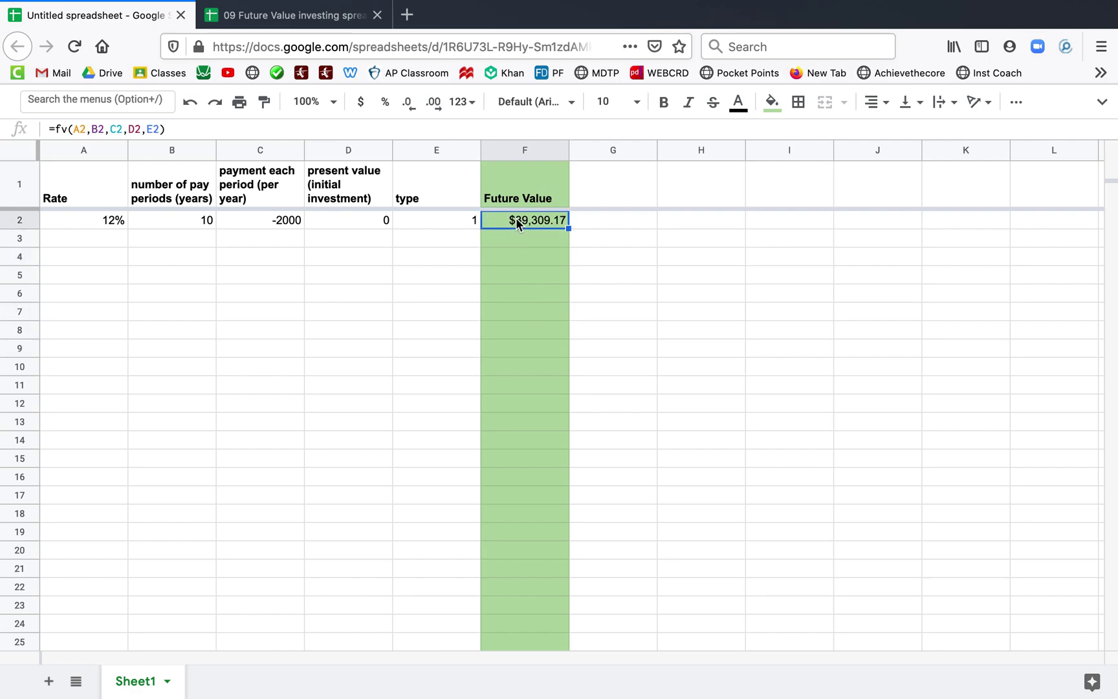
Step: Copy the FV formula from F2 into F3, F4 and F5
key("super+c")
key("Down")
key("super+v")
key("Down")
key("super+v")
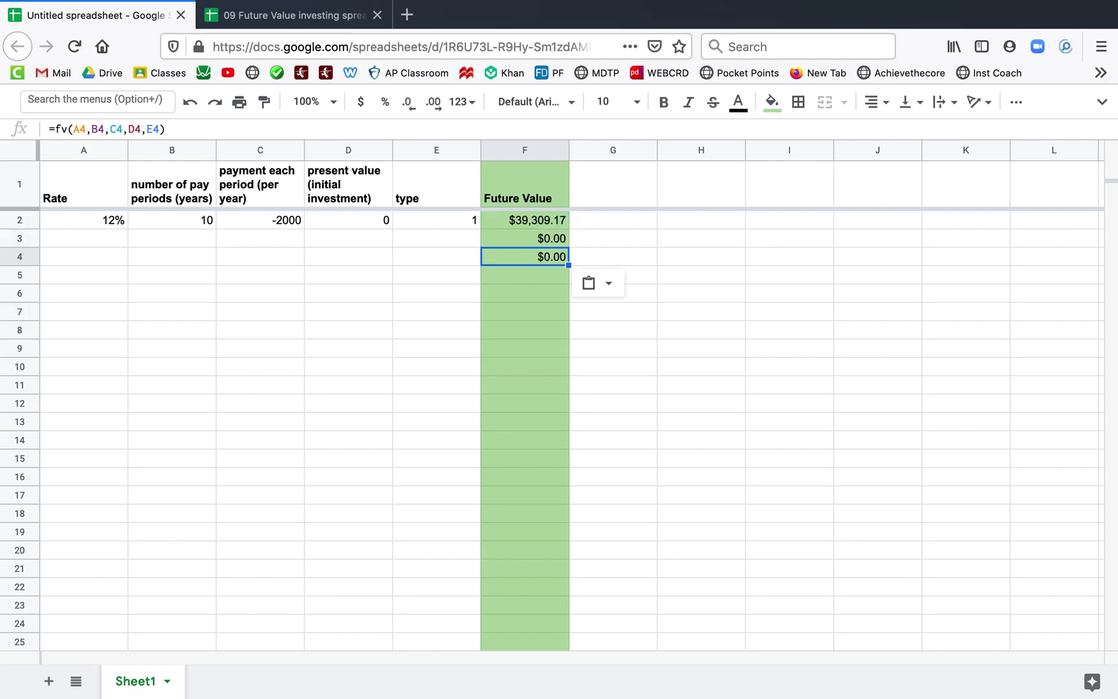
key("Down")
key("super+v")
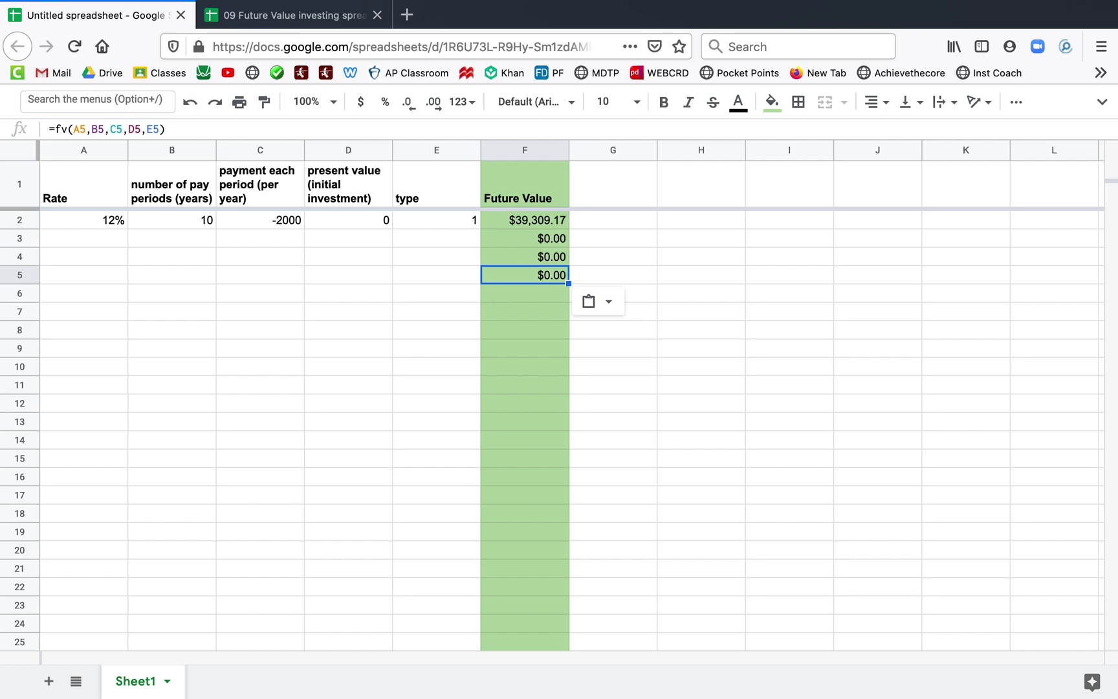
left_click(515, 152)
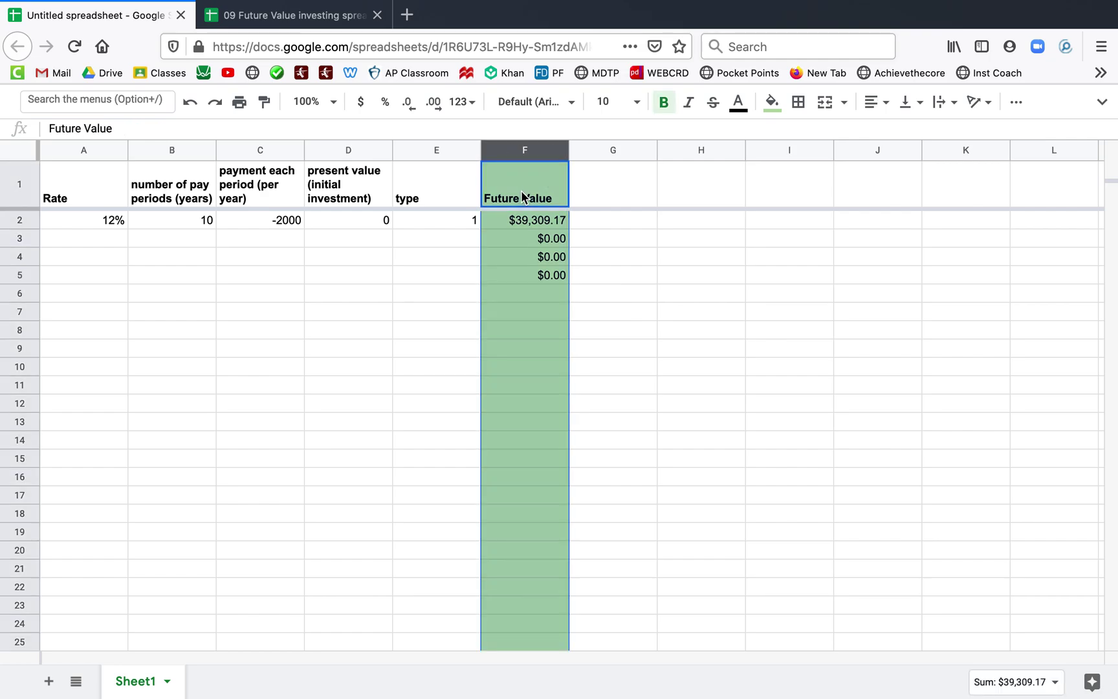
Step: Paste the FV formula down column F through row 25, each row showing $0.00
key("Down")
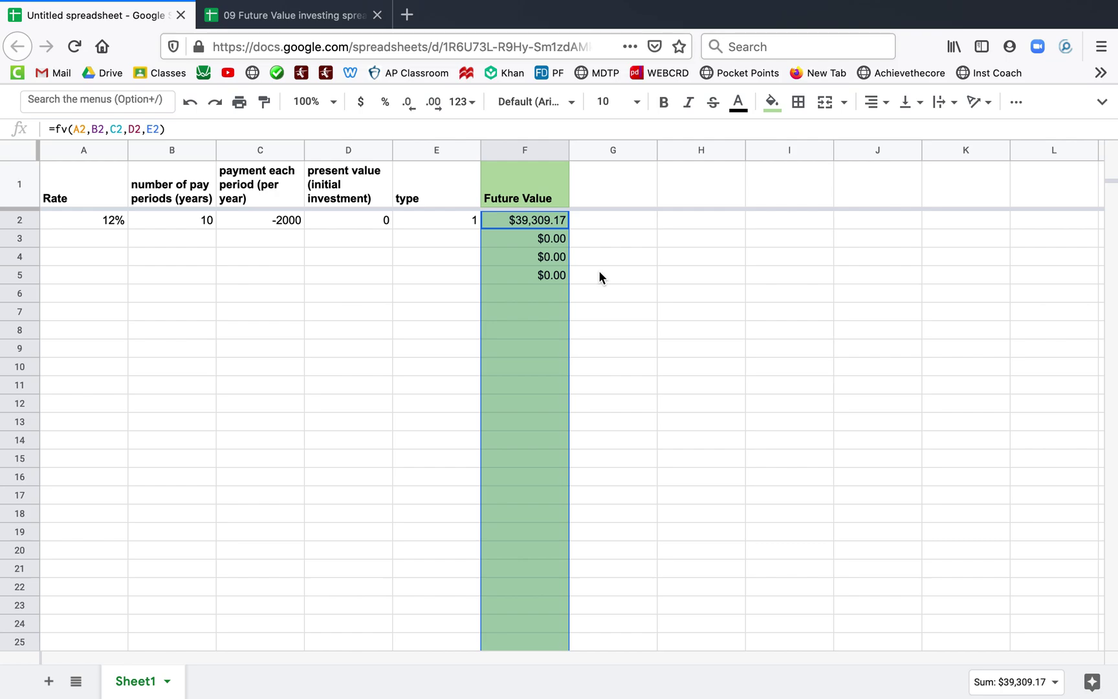
key("super+v")
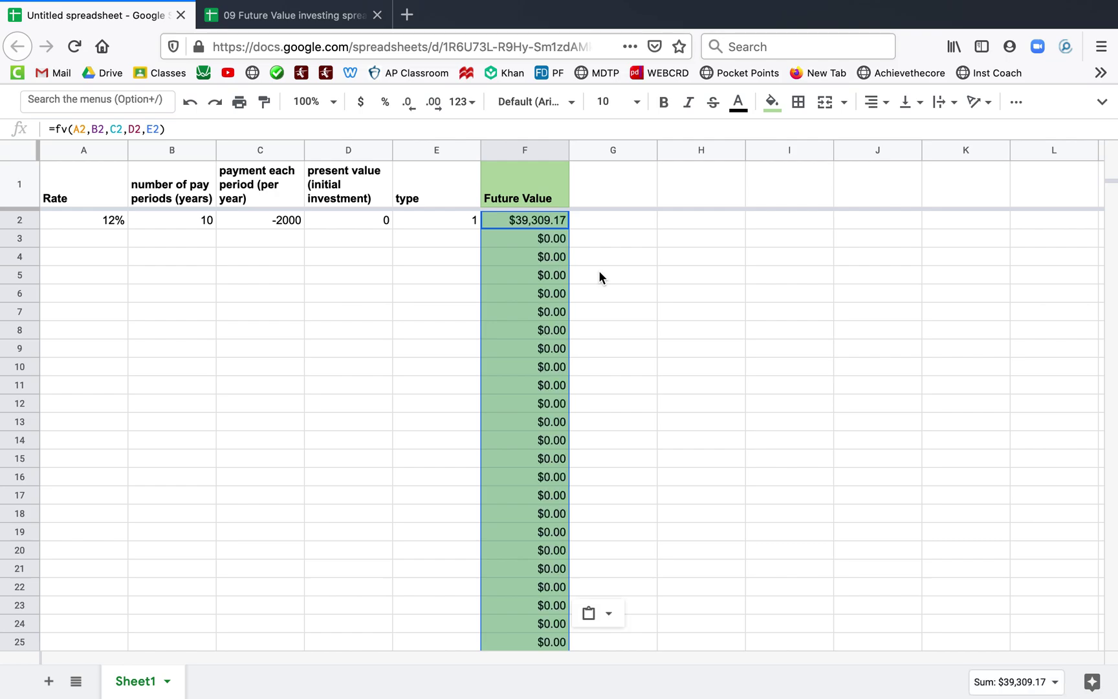
left_click(598, 272)
left_click(384, 256)
left_click(416, 225)
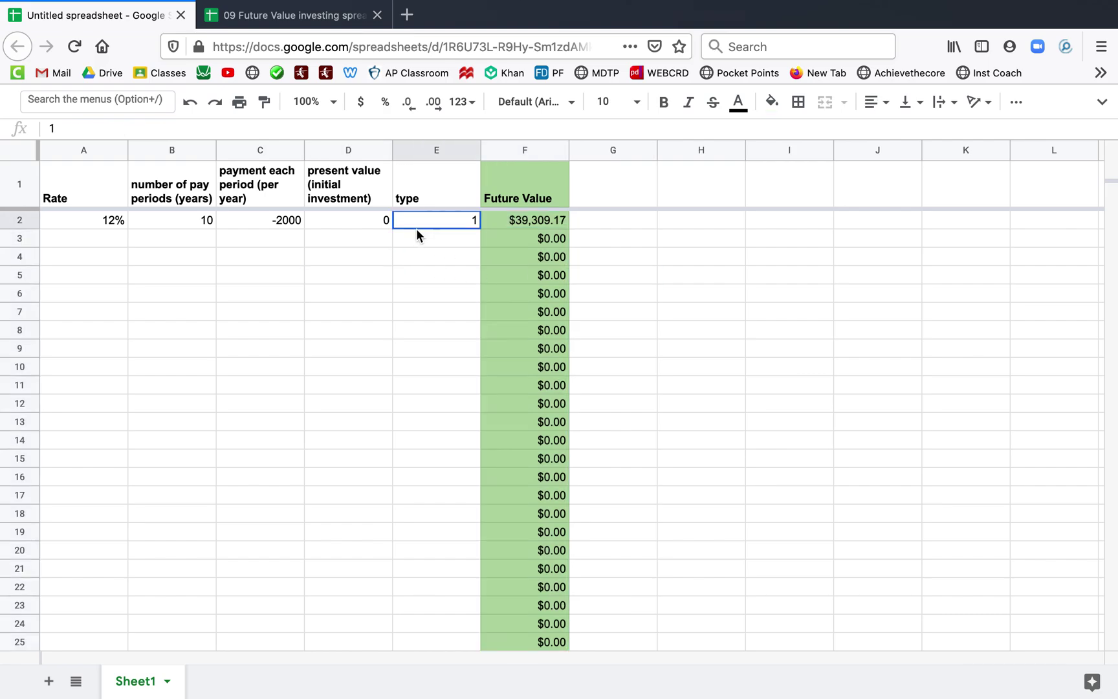
left_click(416, 238)
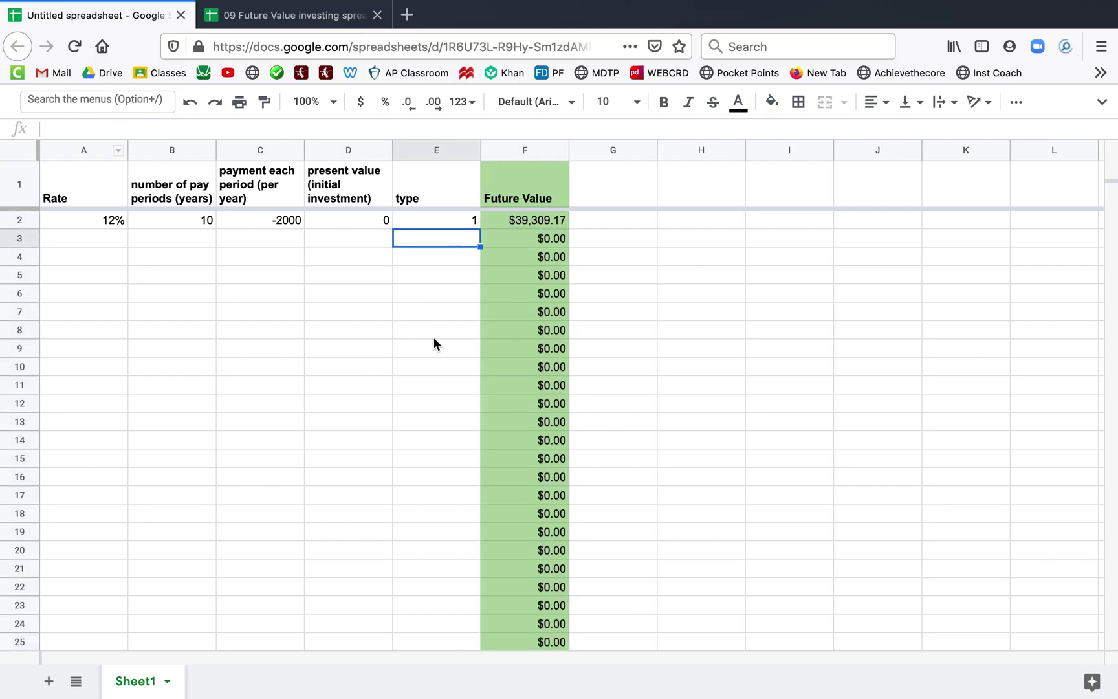
left_click(285, 15)
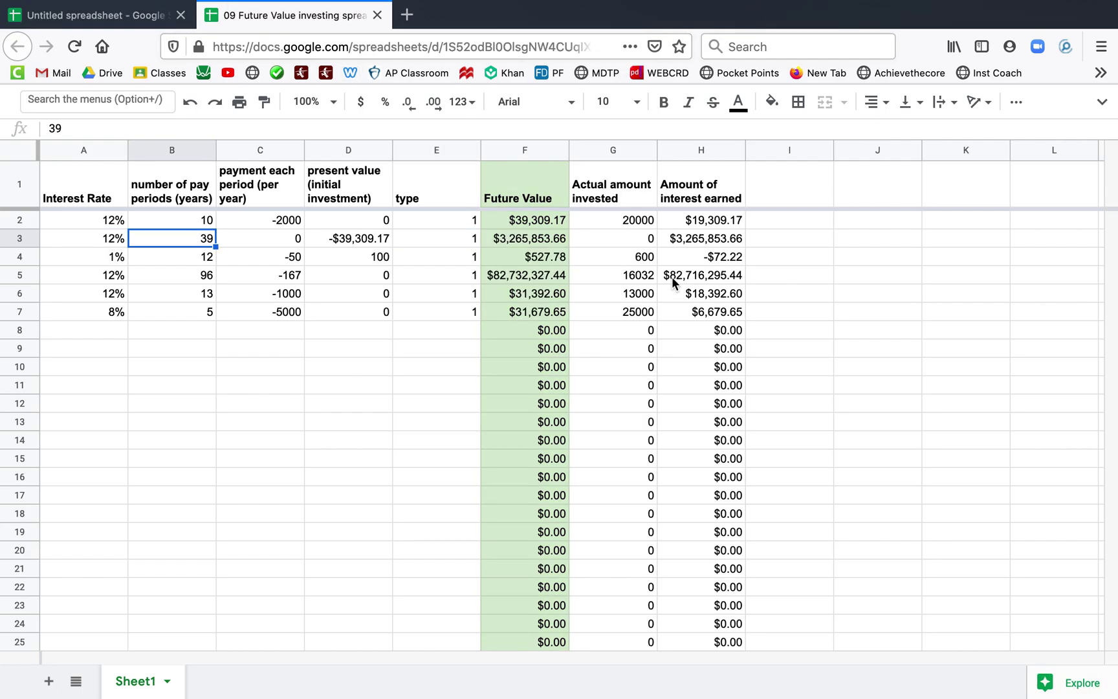
left_click(100, 14)
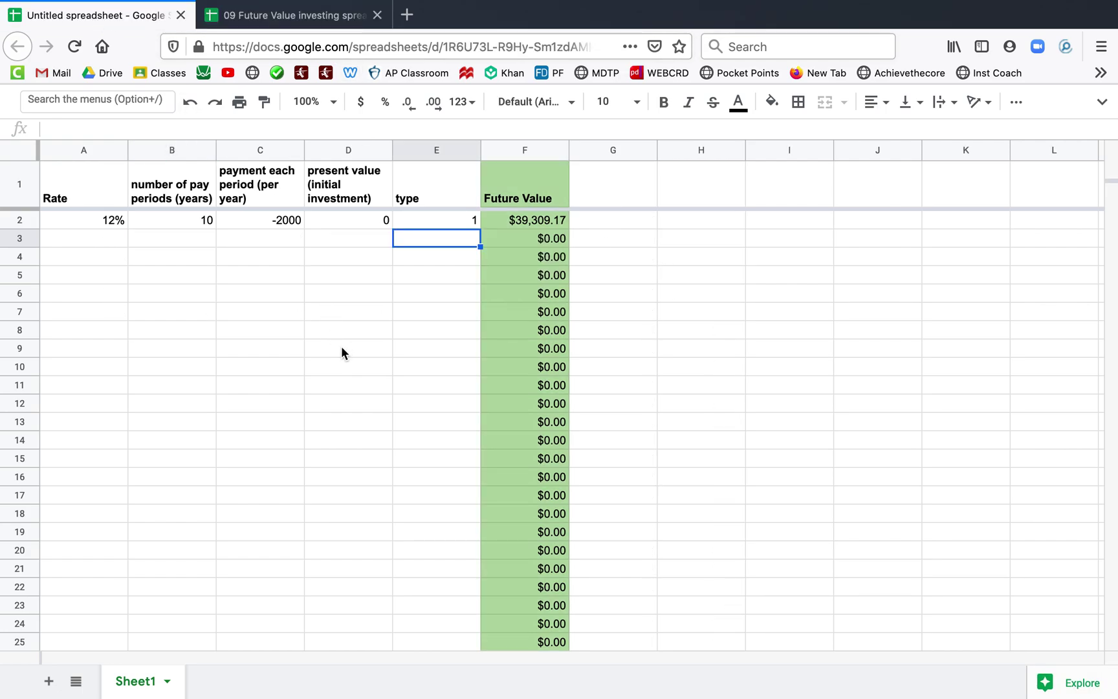
left_click(279, 222)
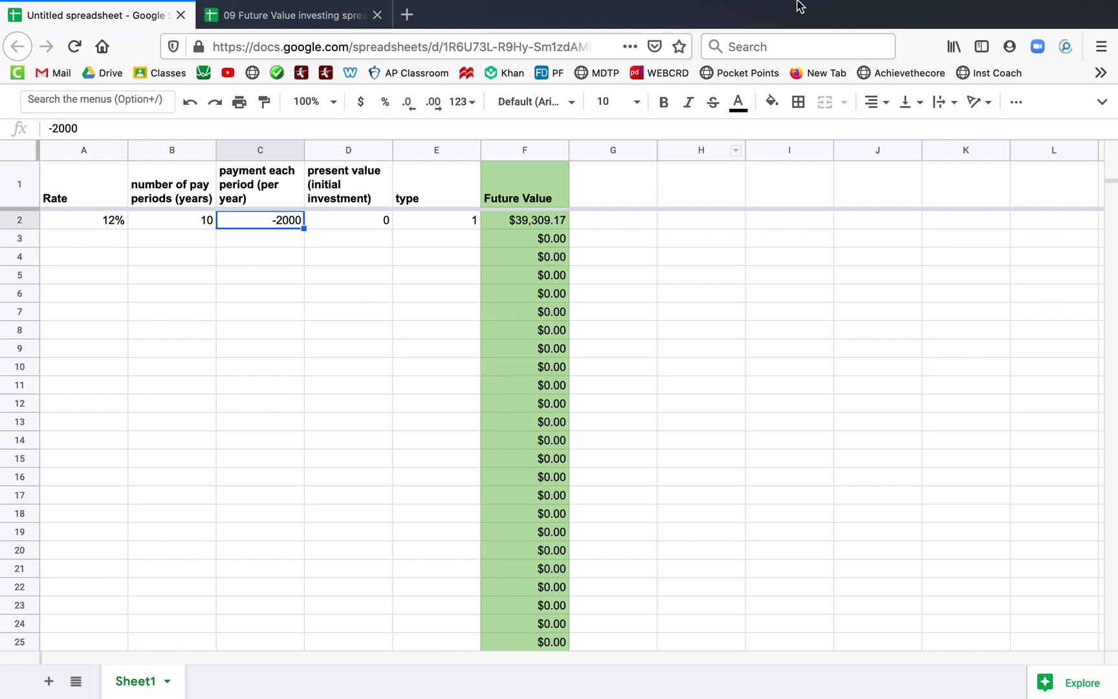
mouse_move(815, 5)
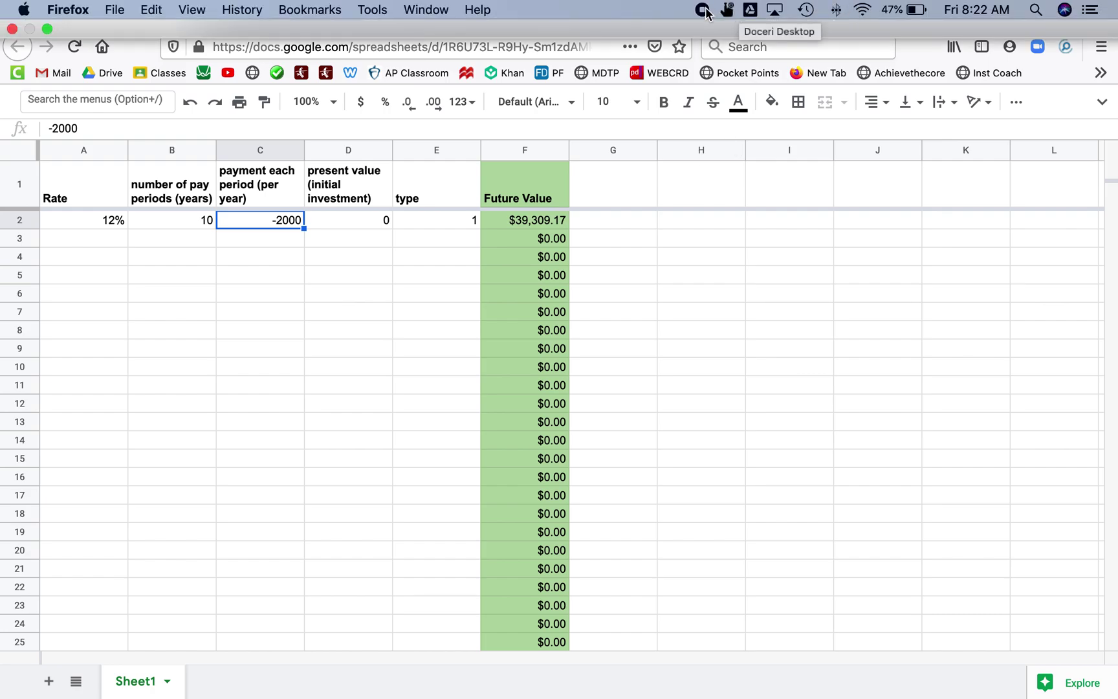